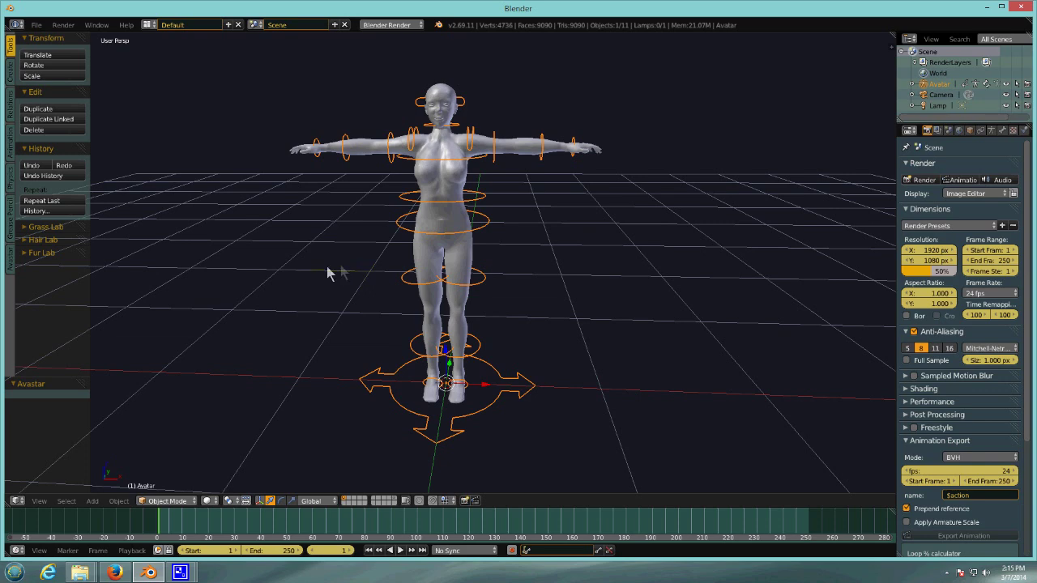
# - Switch the avatar's body shape to Male in its Avatar Shape settings
pyautogui.moveTo(323, 264)
pyautogui.mouseDown(button='middle')
pyautogui.moveTo(361, 273)
pyautogui.moveTo(307, 265)
pyautogui.mouseUp(button='middle')
pyautogui.moveTo(509, 318); pyautogui.dragTo(532, 310, button='middle')
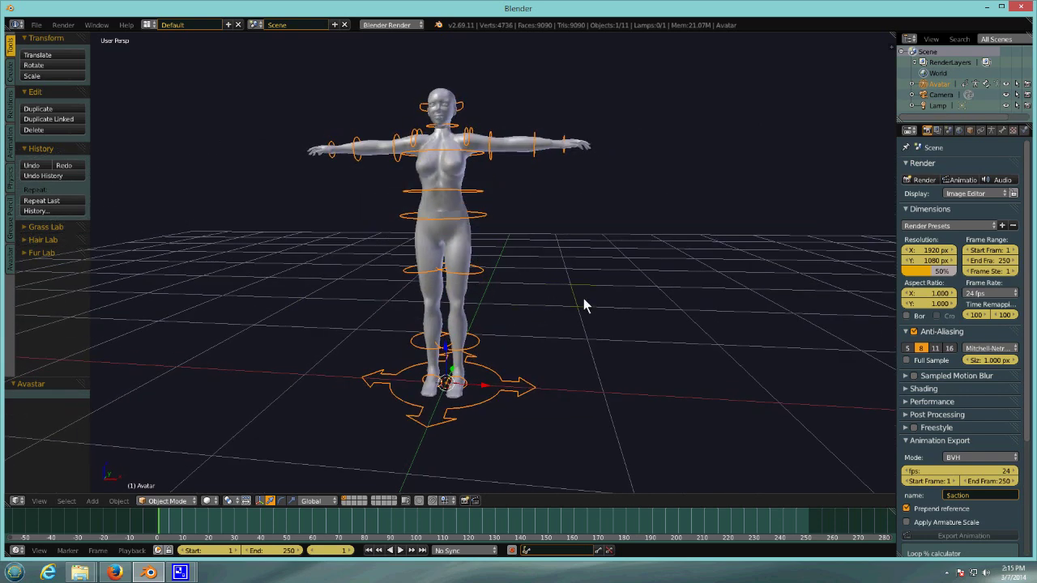
pyautogui.moveTo(898, 287); pyautogui.dragTo(848, 285)
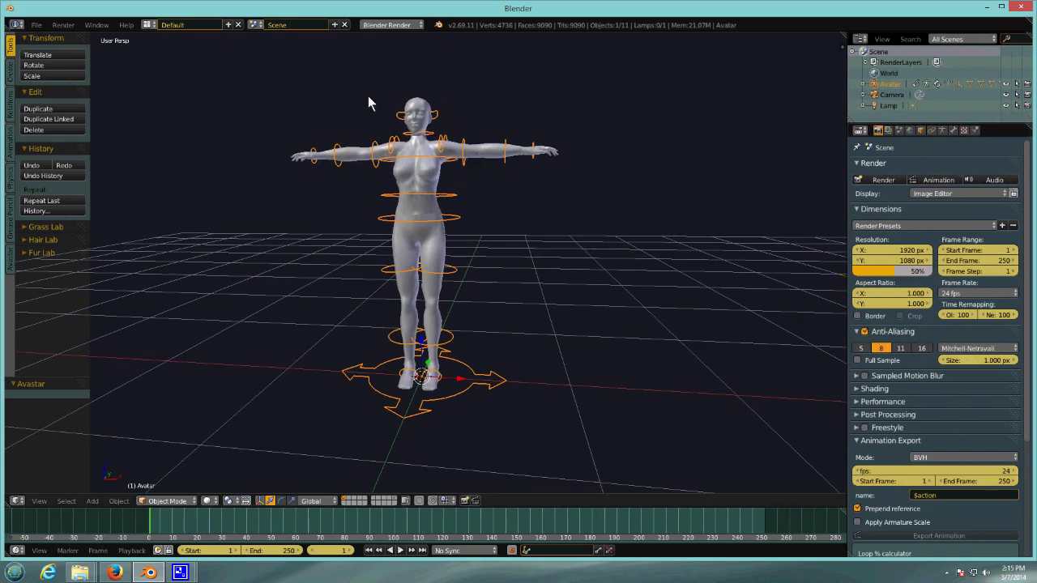
pyautogui.click(921, 130)
pyautogui.scroll(-5, 923, 361)
pyautogui.scroll(-10, 922, 365)
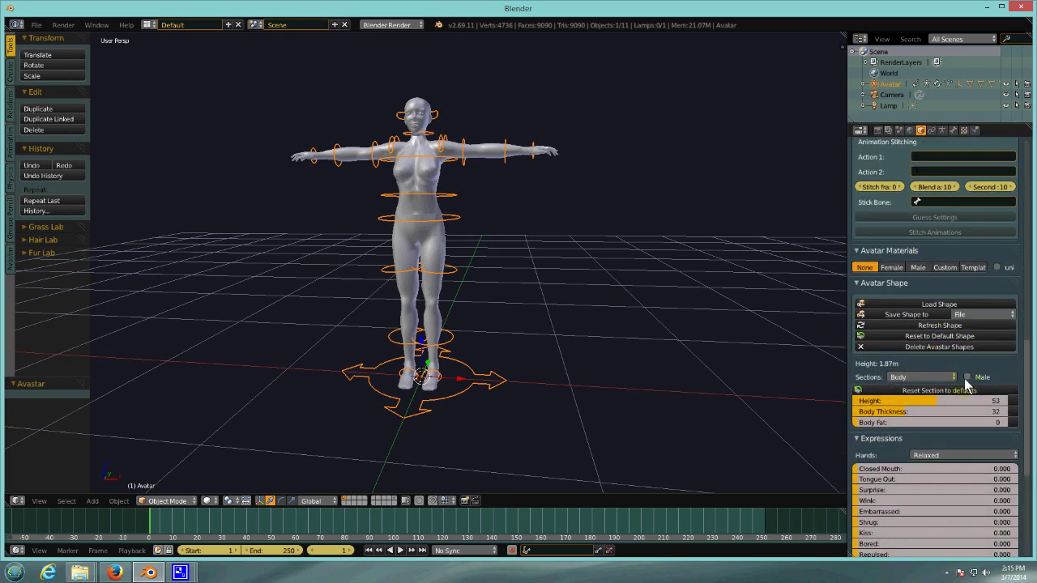
pyautogui.click(967, 377)
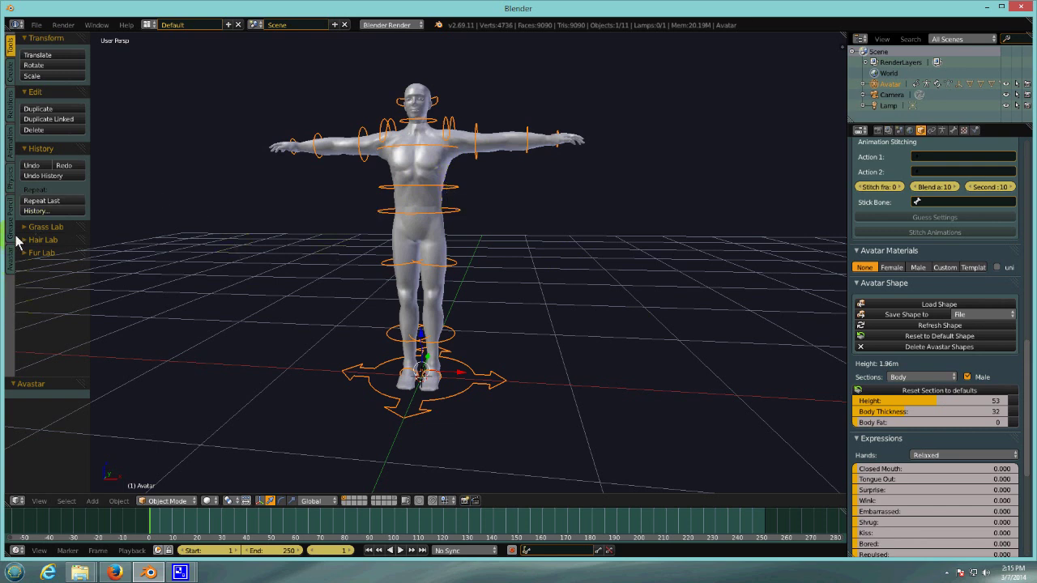
# - Apply Avastar's Retarget bone display preset to the avatar's armature
pyautogui.click(9, 261)
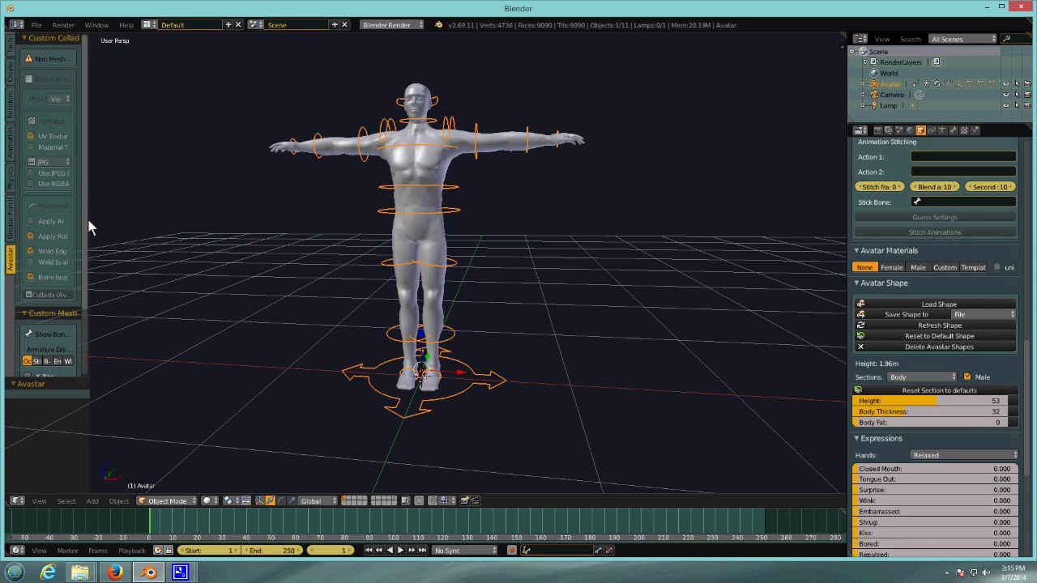
pyautogui.moveTo(88, 224); pyautogui.dragTo(202, 248)
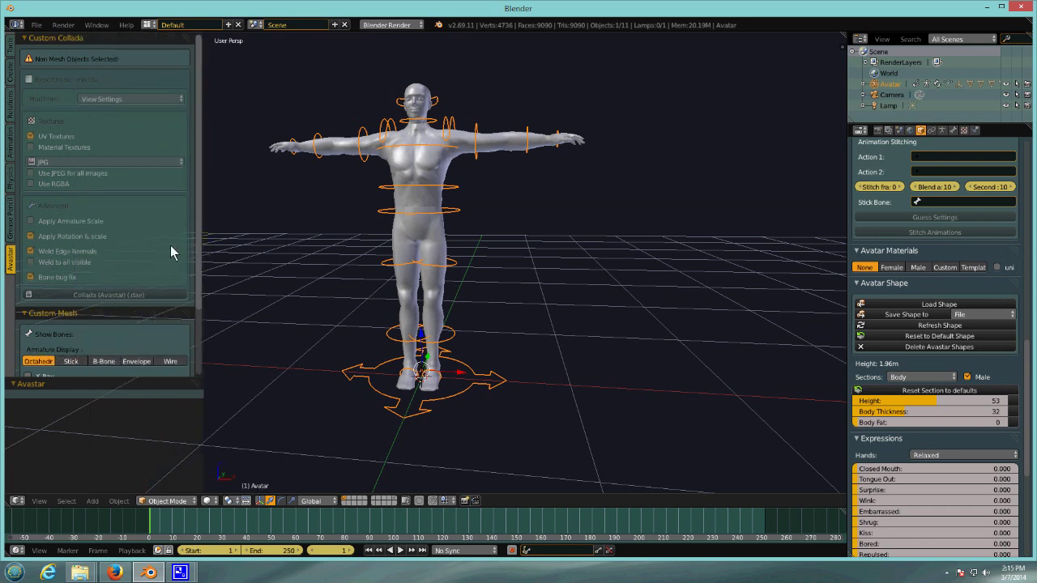
pyautogui.scroll(-3, 170, 246)
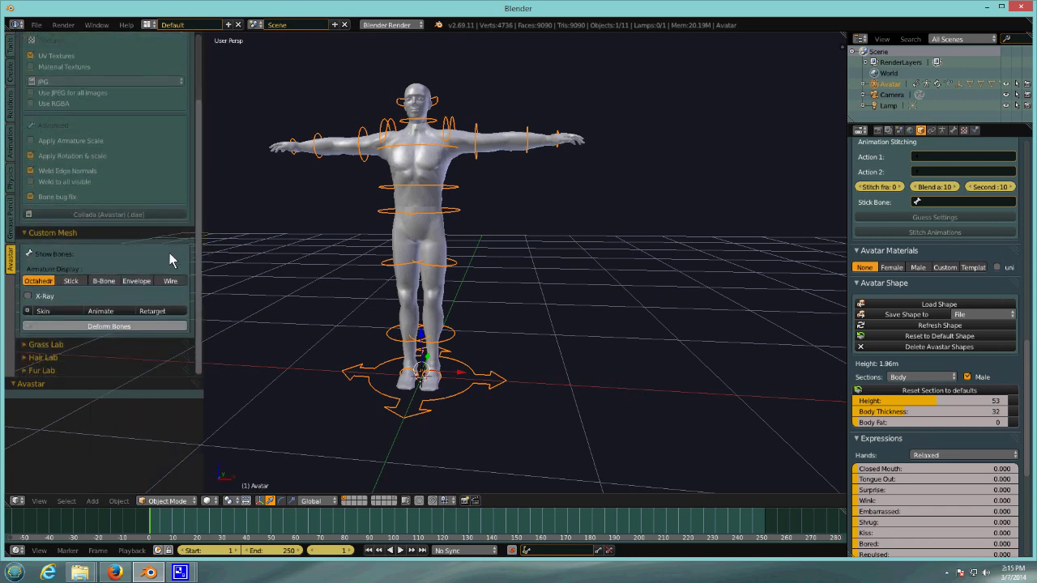
pyautogui.click(156, 312)
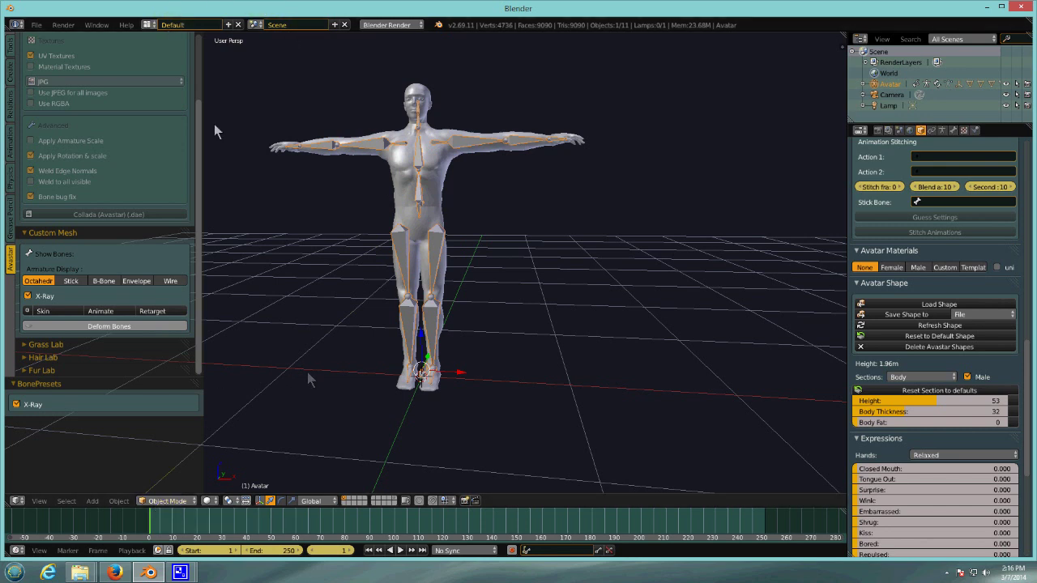
# - Switch to the empty second layer and import the motion capture file avatar_musclebeach.bvh from the bookmarked avatar folder
pyautogui.click(350, 500)
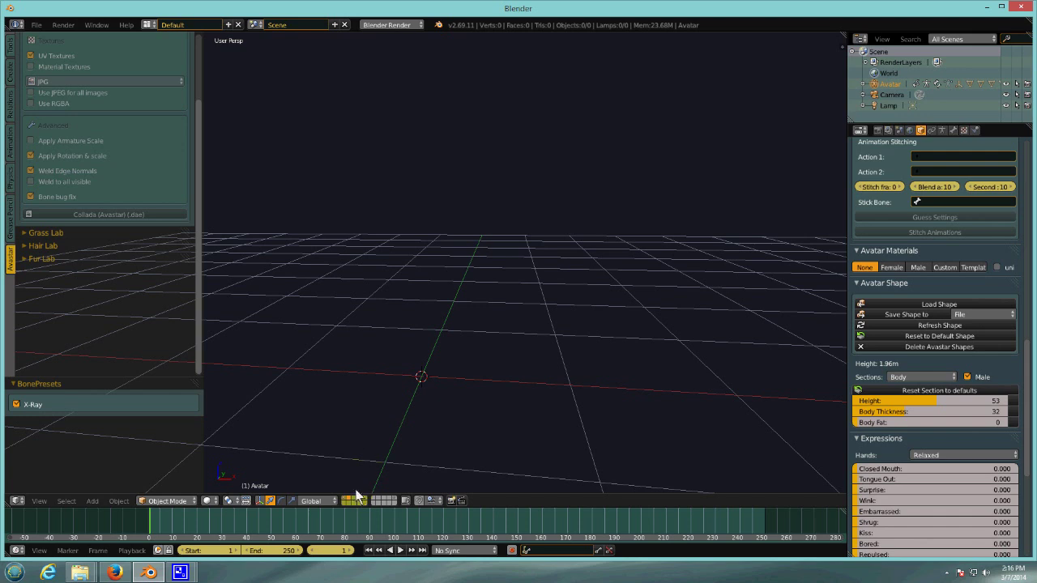
pyautogui.click(36, 24)
pyautogui.moveTo(72, 219)
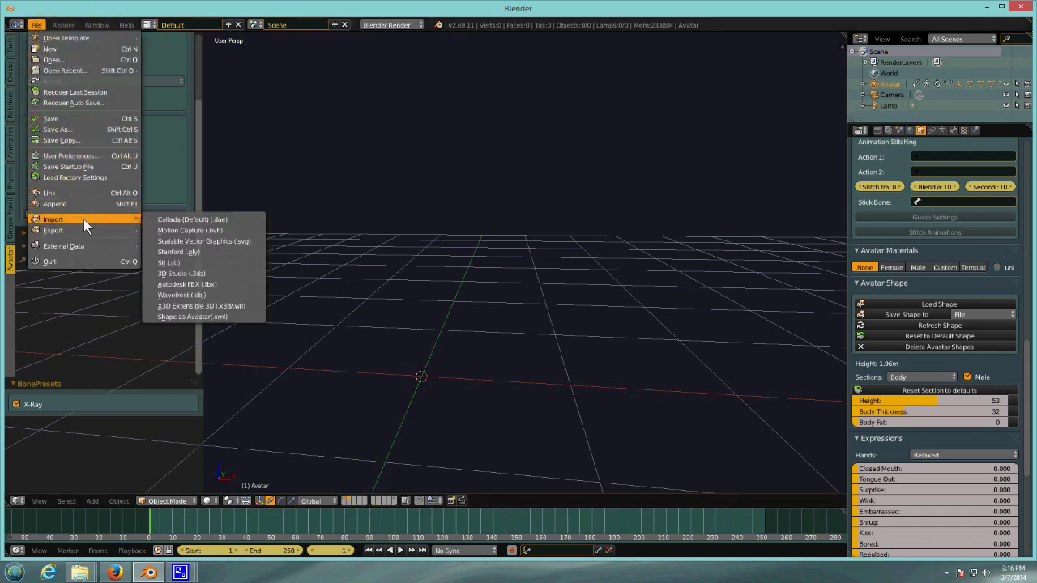
pyautogui.click(194, 231)
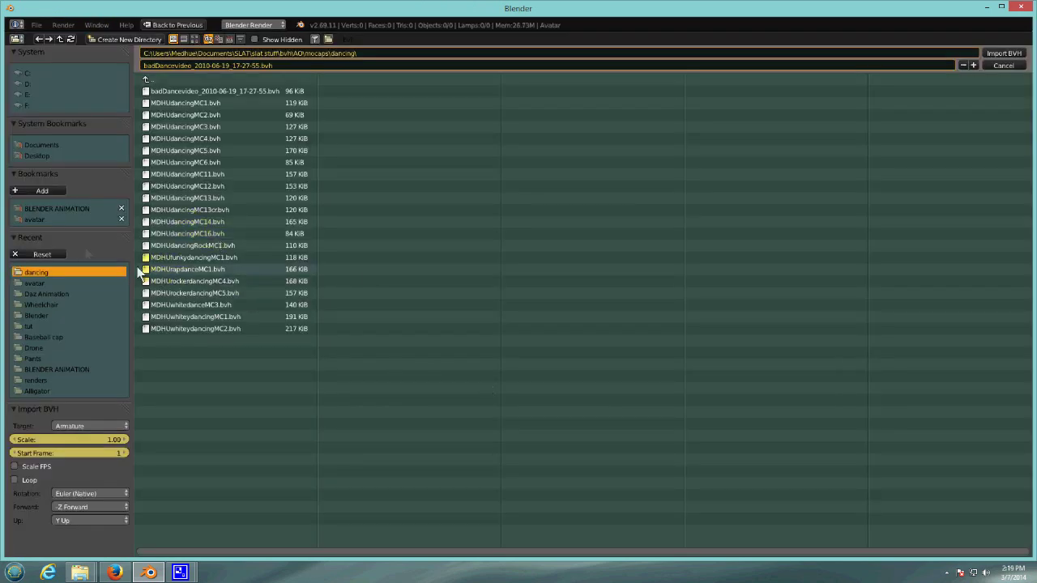
pyautogui.click(60, 218)
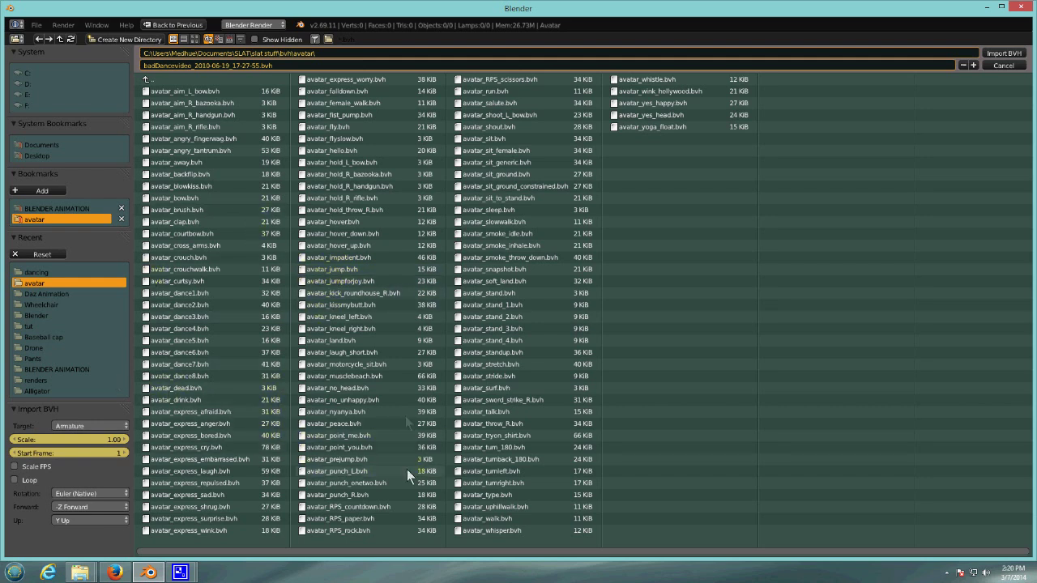
pyautogui.click(384, 378)
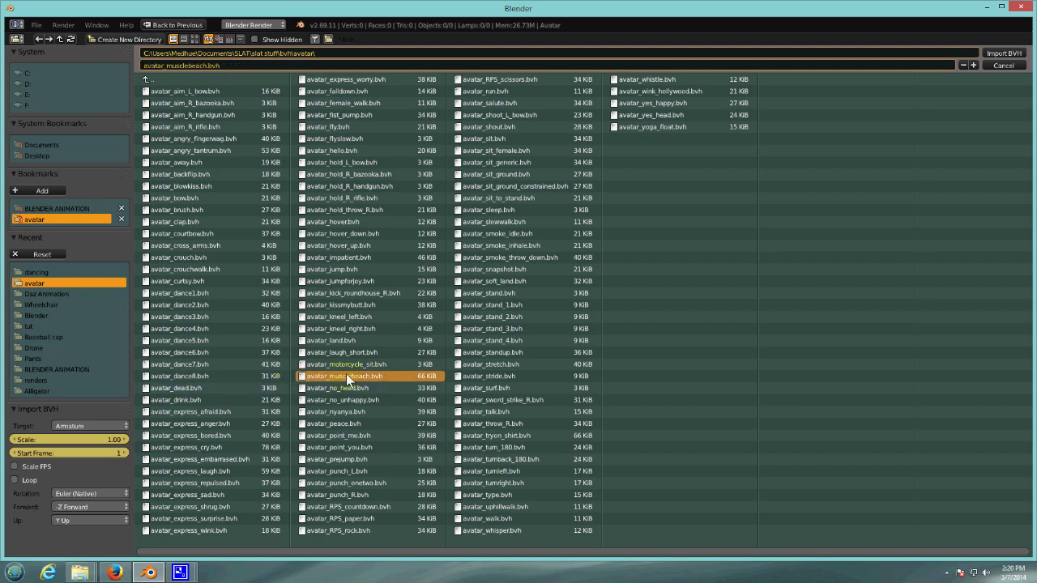
pyautogui.click(1003, 52)
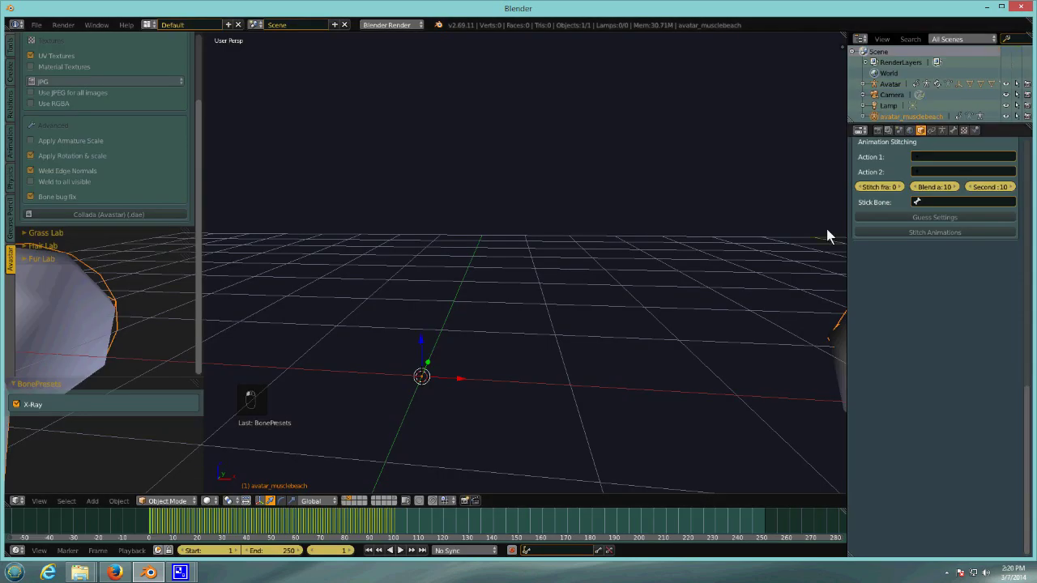
# - Match the scale of the imported avatar_musclebeach armature to the Avatar in the Motion Transfer settings
pyautogui.scroll(-8, 641, 330)
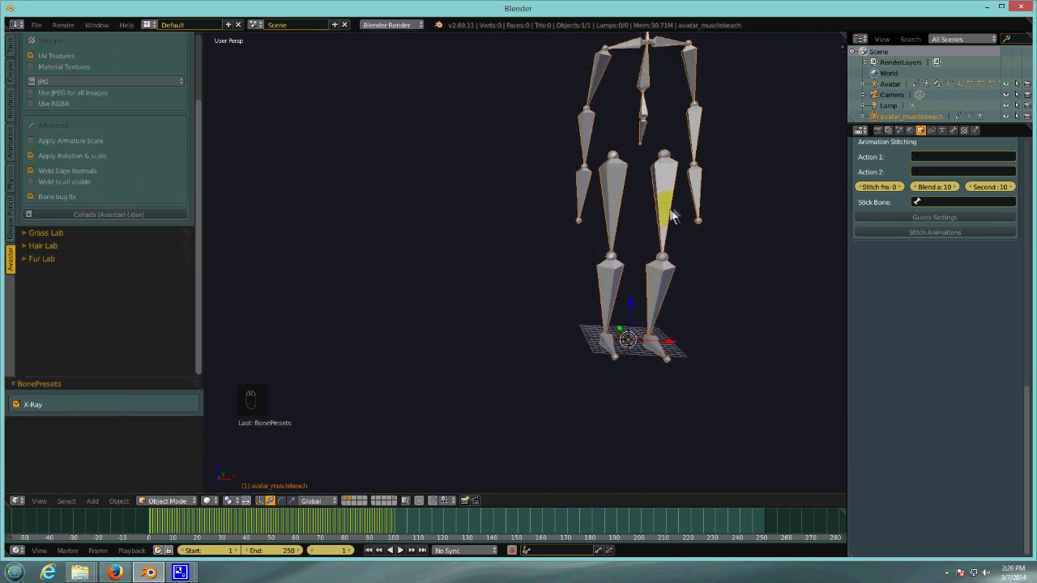
pyautogui.moveTo(735, 185); pyautogui.dragTo(580, 257, button='middle')
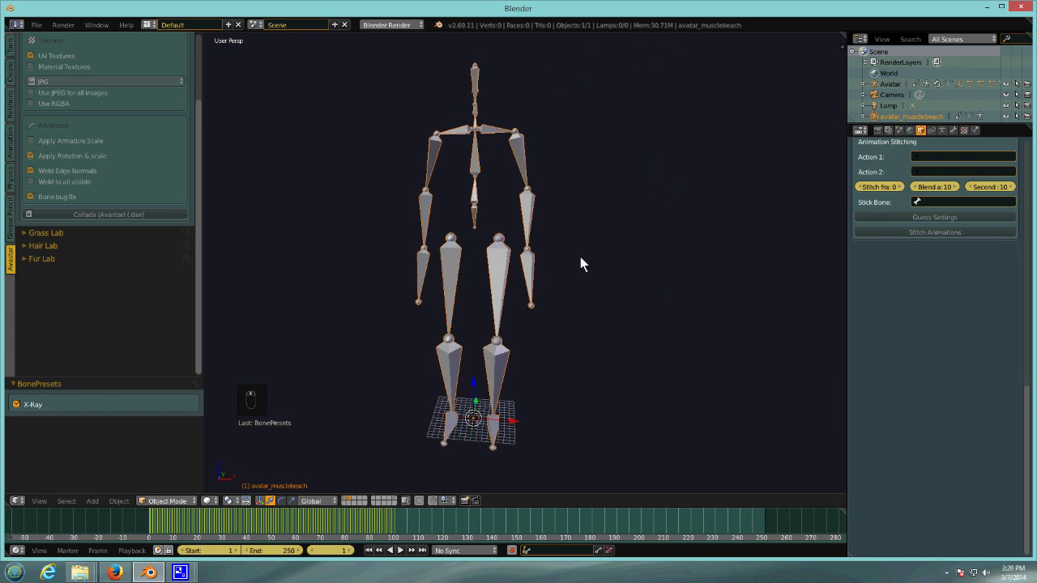
pyautogui.scroll(4, 24, 249)
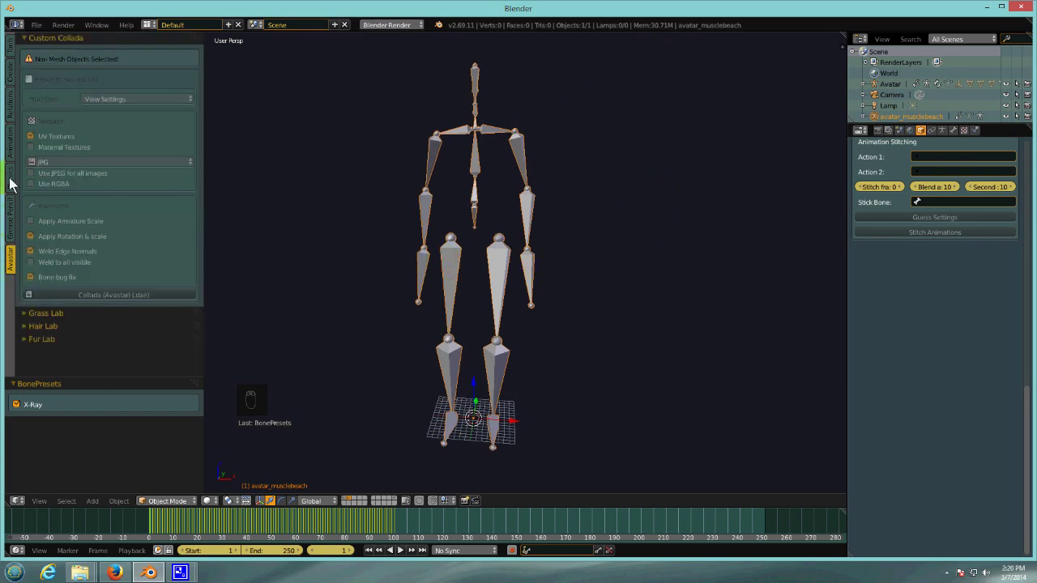
pyautogui.click(10, 144)
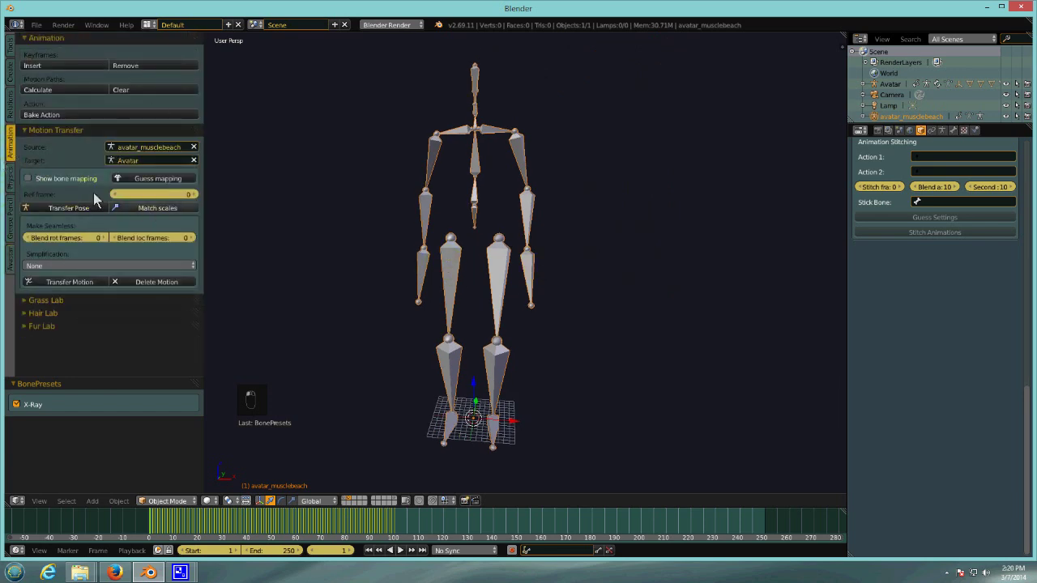
pyautogui.click(159, 207)
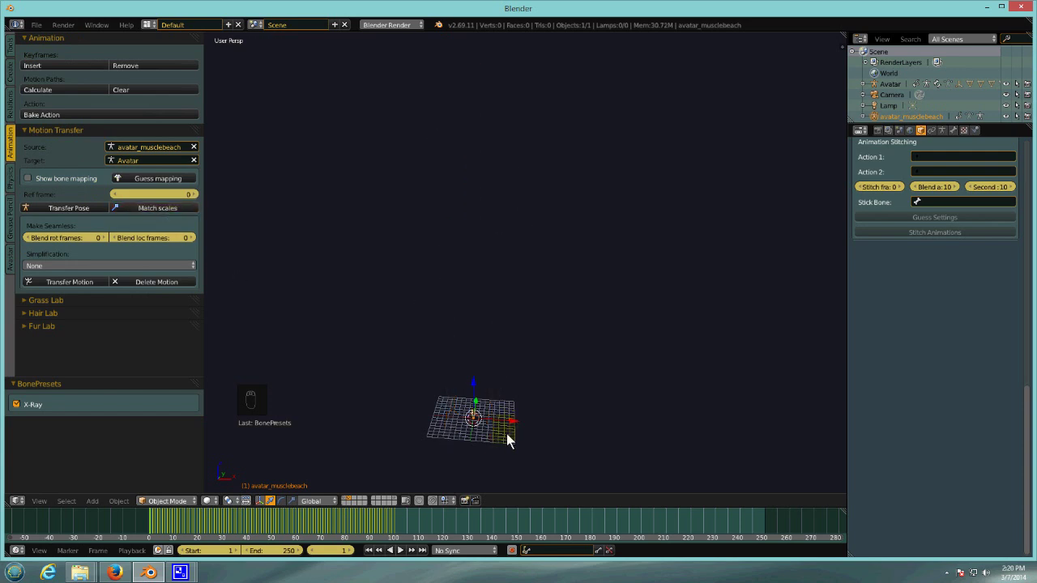
pyautogui.press('KP_Decimal')
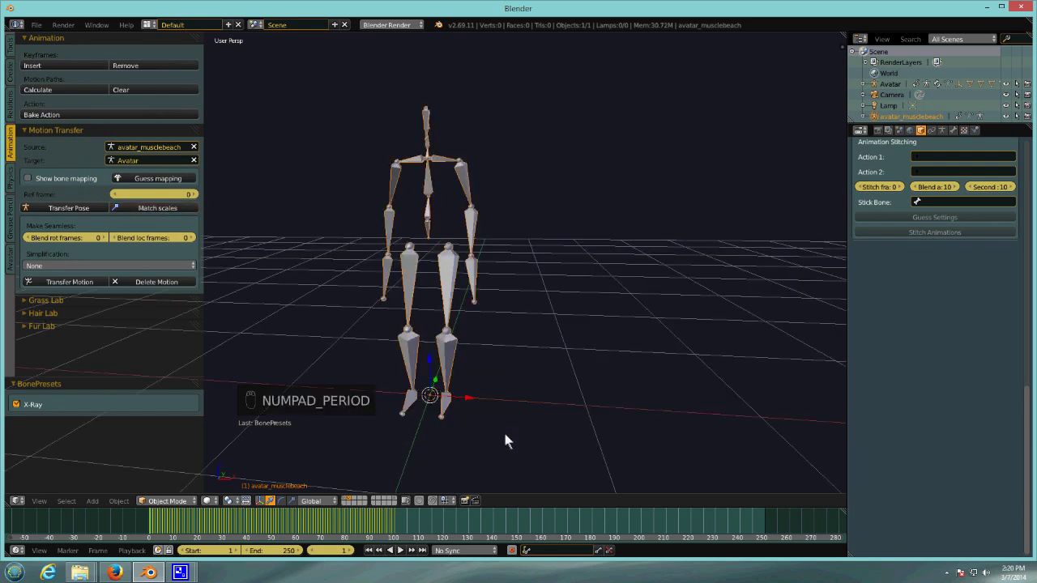
pyautogui.moveTo(507, 315); pyautogui.dragTo(523, 318, button='middle')
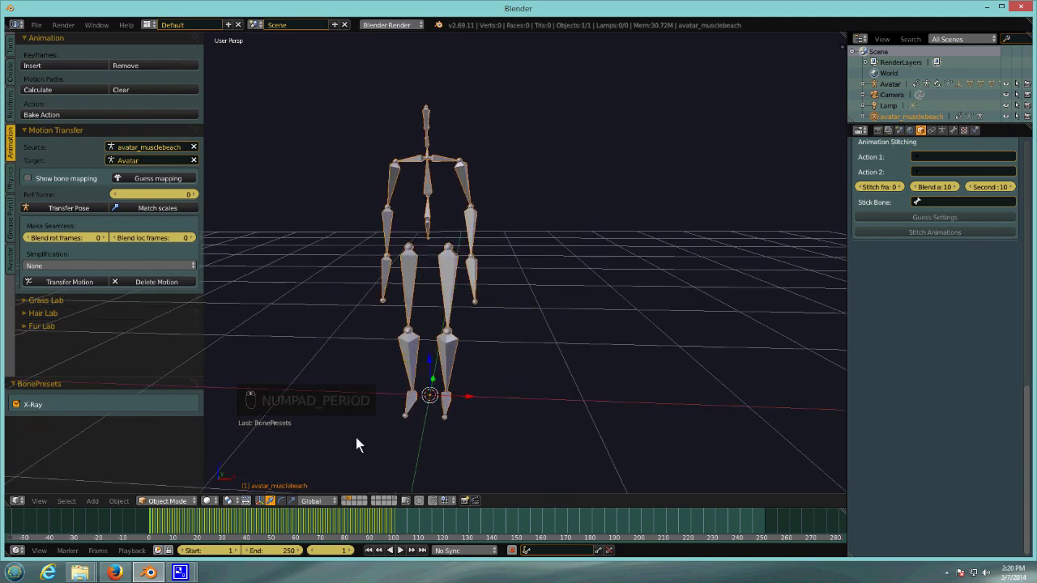
# - Put the avatar_musclebeach armature into Pose Mode and select all of its bones
pyautogui.click(166, 500)
pyautogui.click(170, 465)
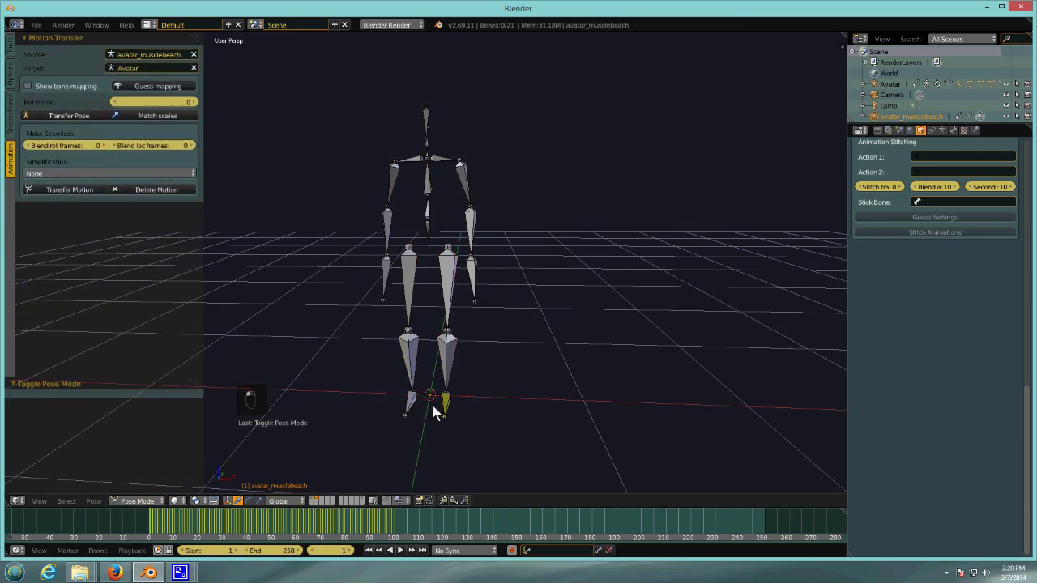
pyautogui.press('a')
pyautogui.press('a')
pyautogui.press('a')
pyautogui.press('a')
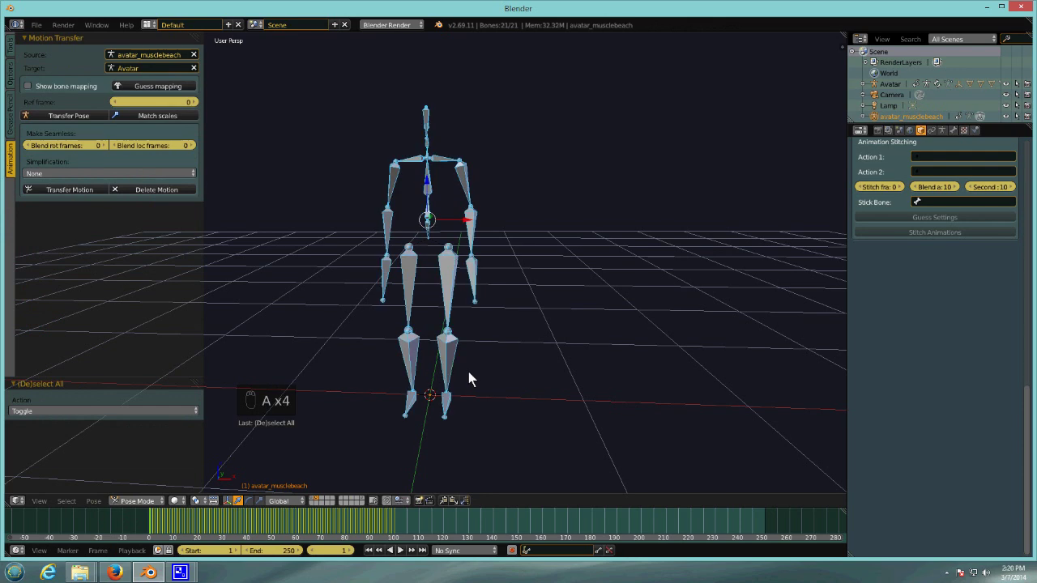
# - Show the avatar's layer together with the imported armature's layer and select the armature's chest bone
pyautogui.click(315, 500)
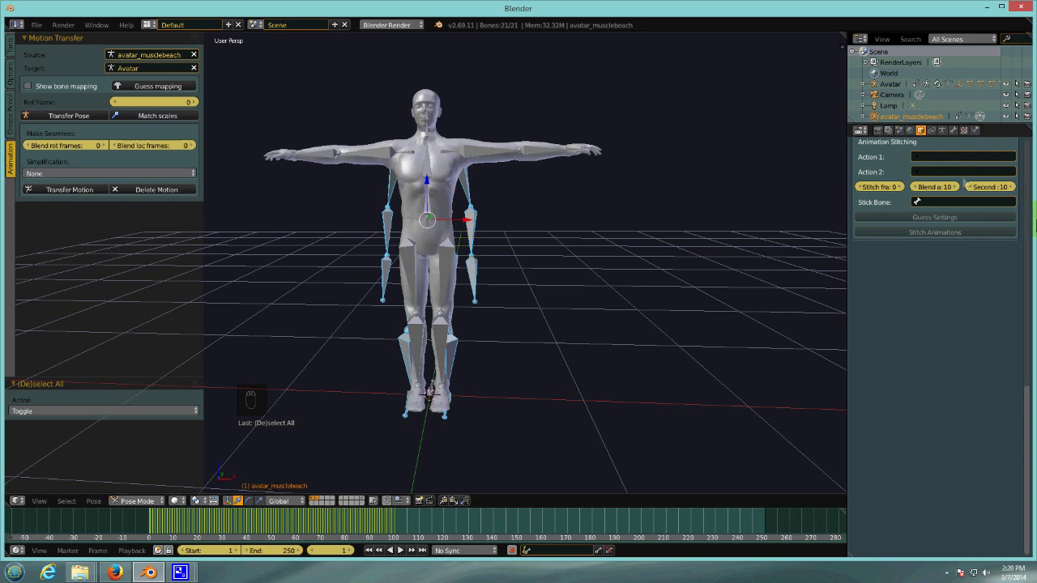
pyautogui.click(445, 179)
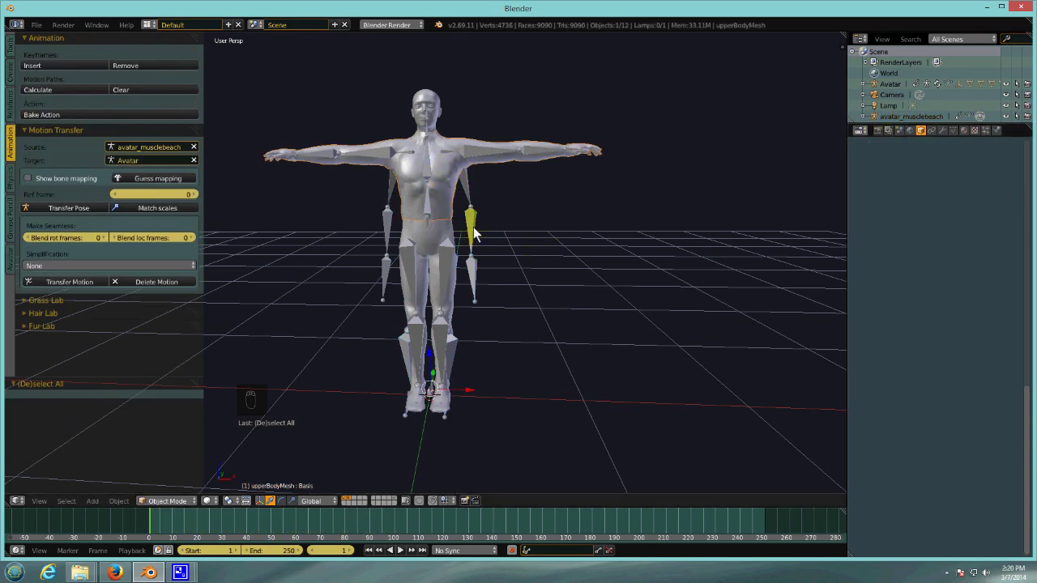
pyautogui.rightClick(427, 175)
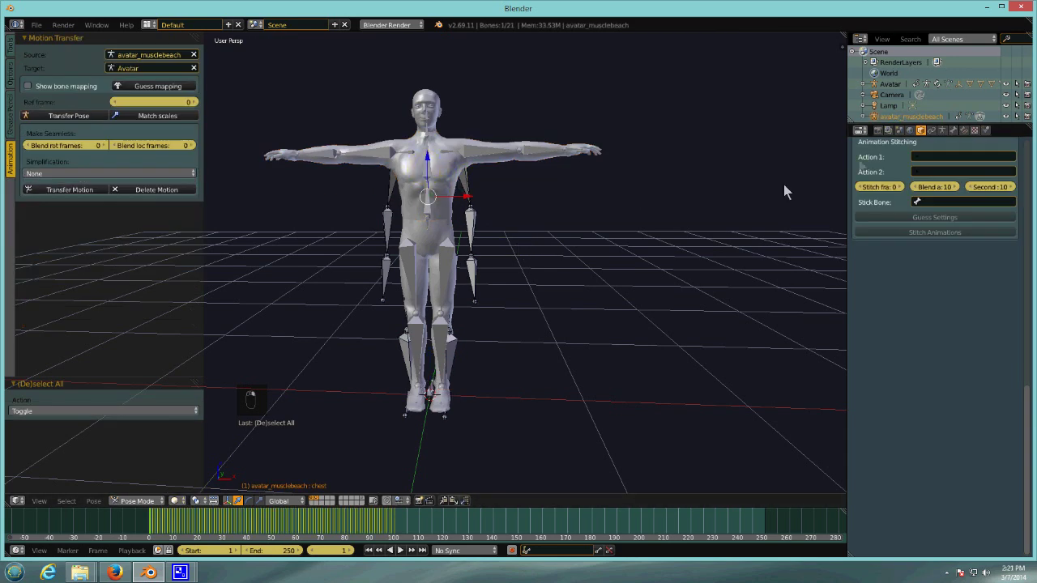
# - Expand the Avatar hierarchy and hide its upper body, lower body, head, eyelash and both eyeball meshes
pyautogui.moveTo(993, 126); pyautogui.dragTo(985, 227)
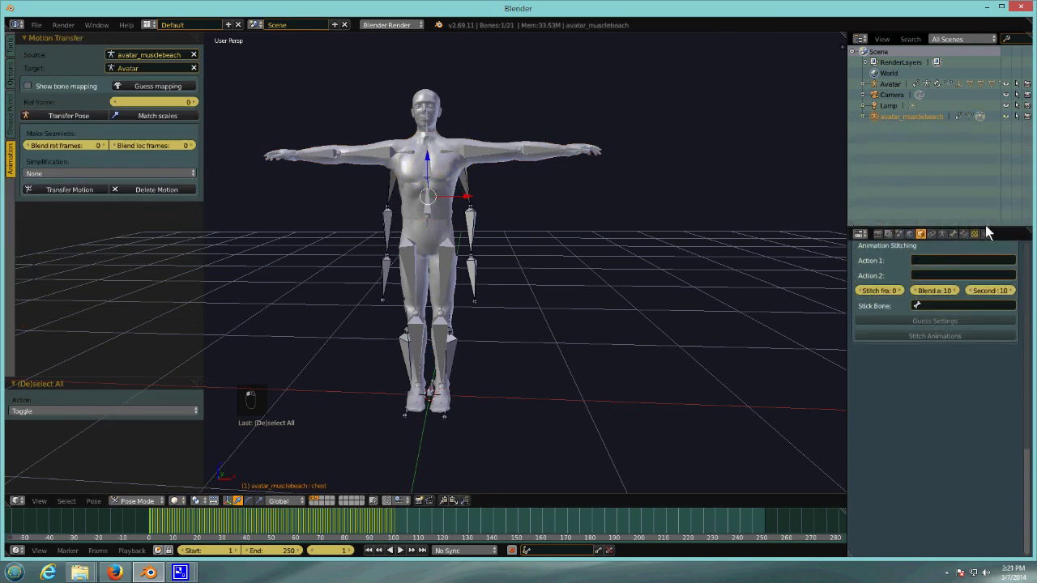
pyautogui.click(863, 84)
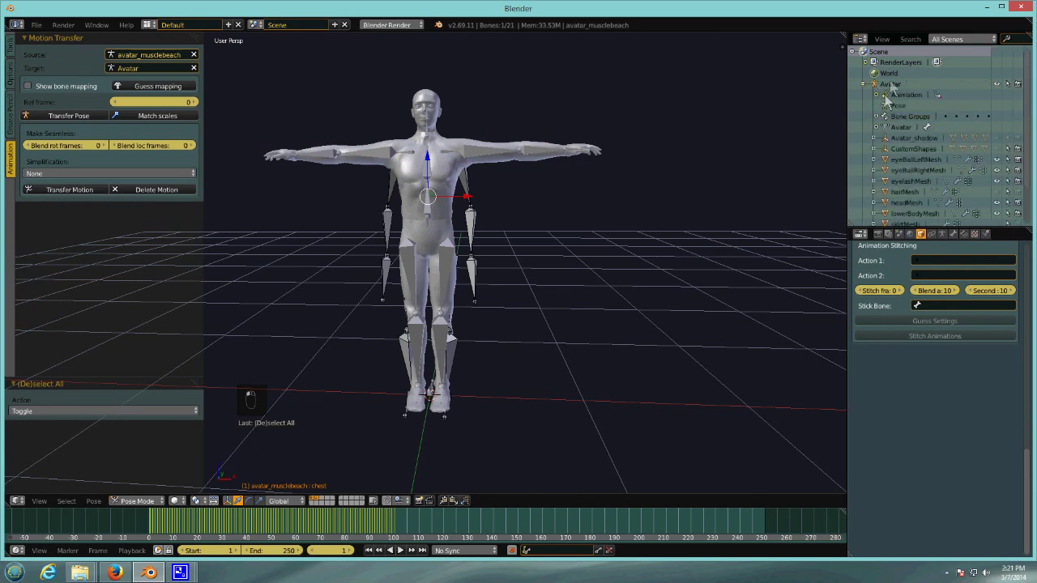
pyautogui.scroll(-3, 1028, 156)
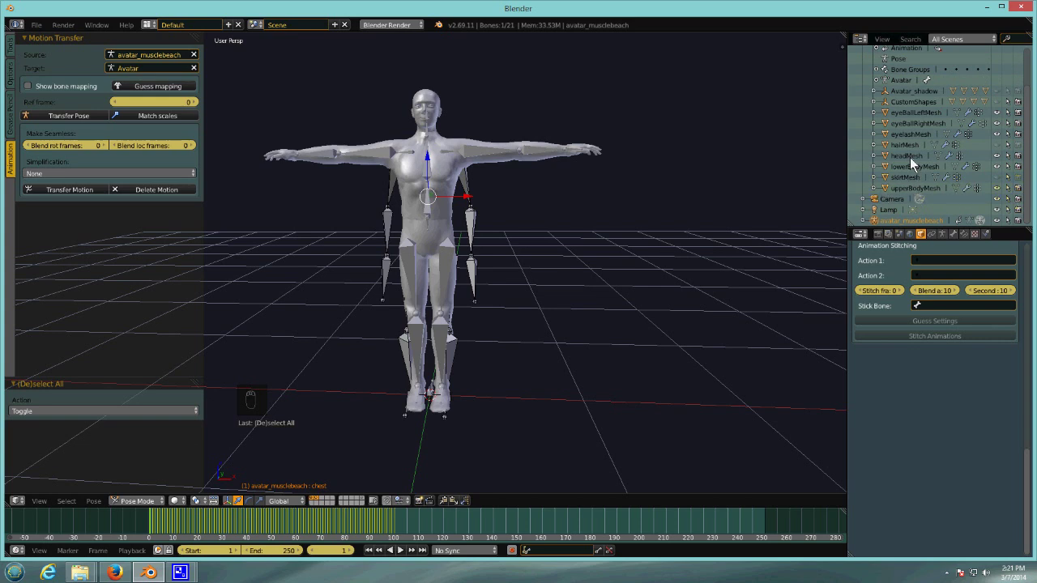
pyautogui.click(997, 188)
pyautogui.click(997, 166)
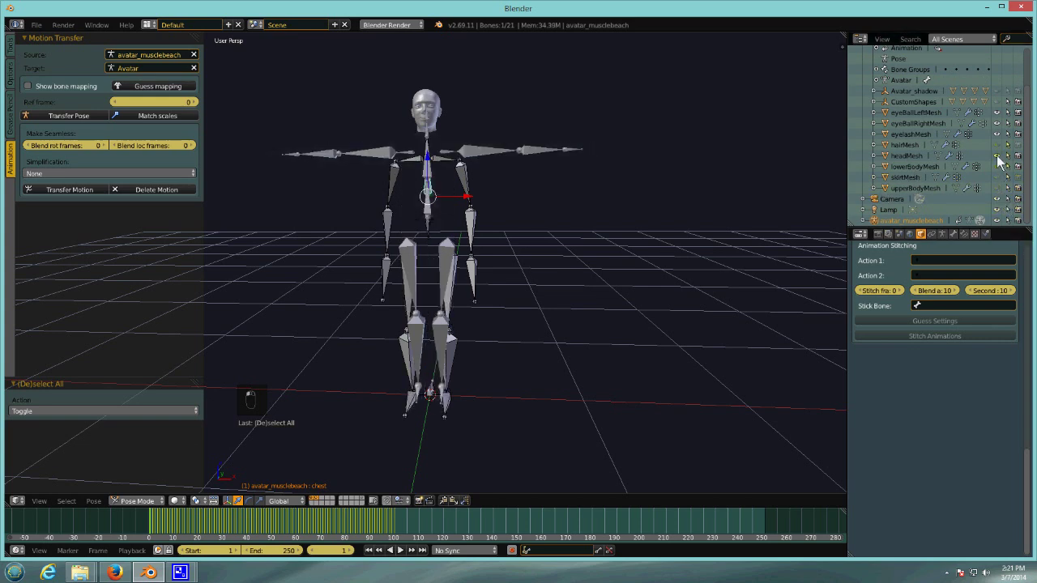
pyautogui.click(997, 156)
pyautogui.click(997, 134)
pyautogui.click(997, 123)
pyautogui.click(997, 112)
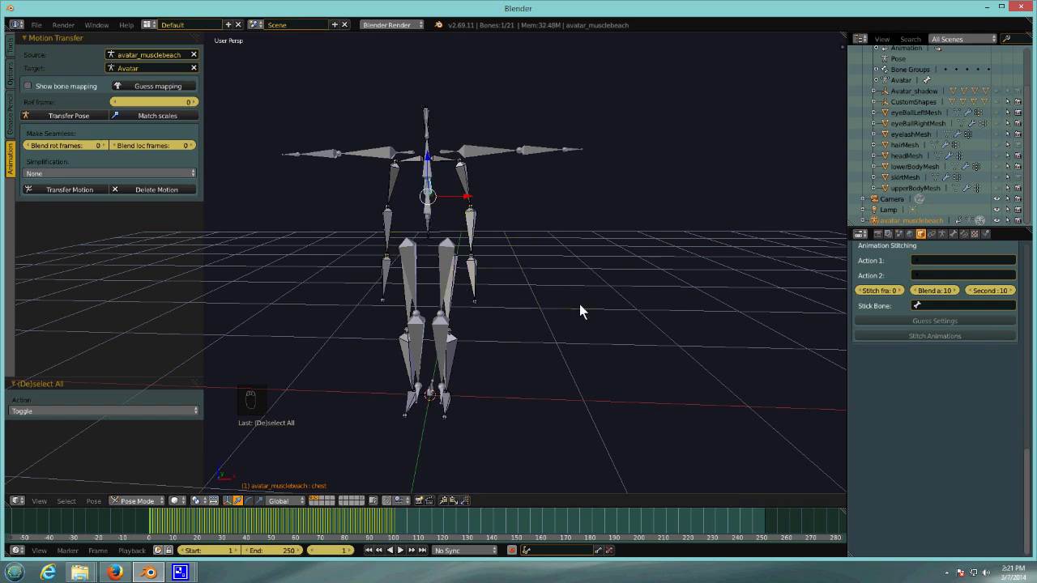
# - Select all bones of the avatar_musclebeach armature and clear all of their pose transforms
pyautogui.rightClick(465, 182)
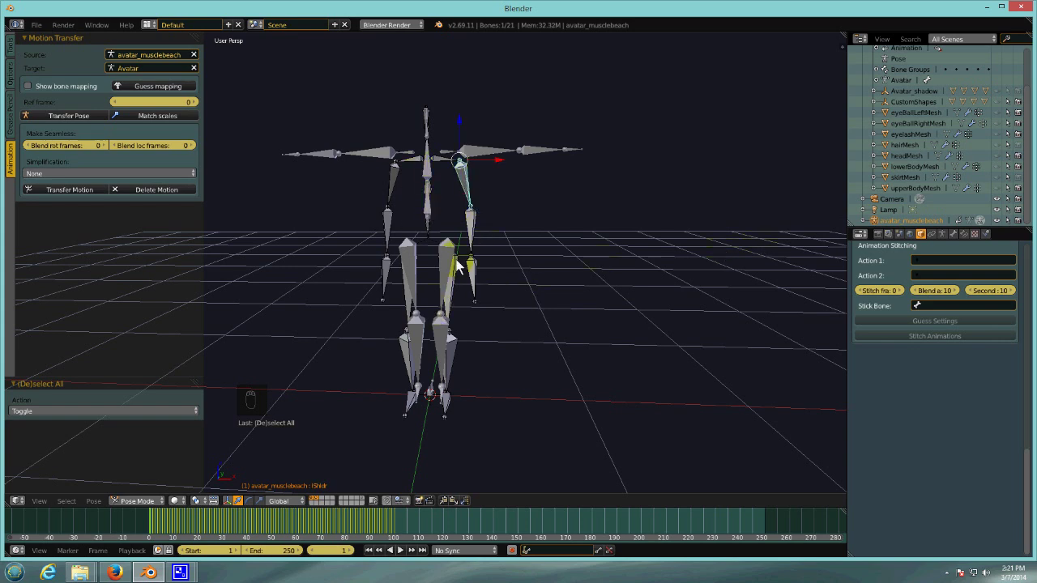
pyautogui.press('a')
pyautogui.press('a')
pyautogui.press('a')
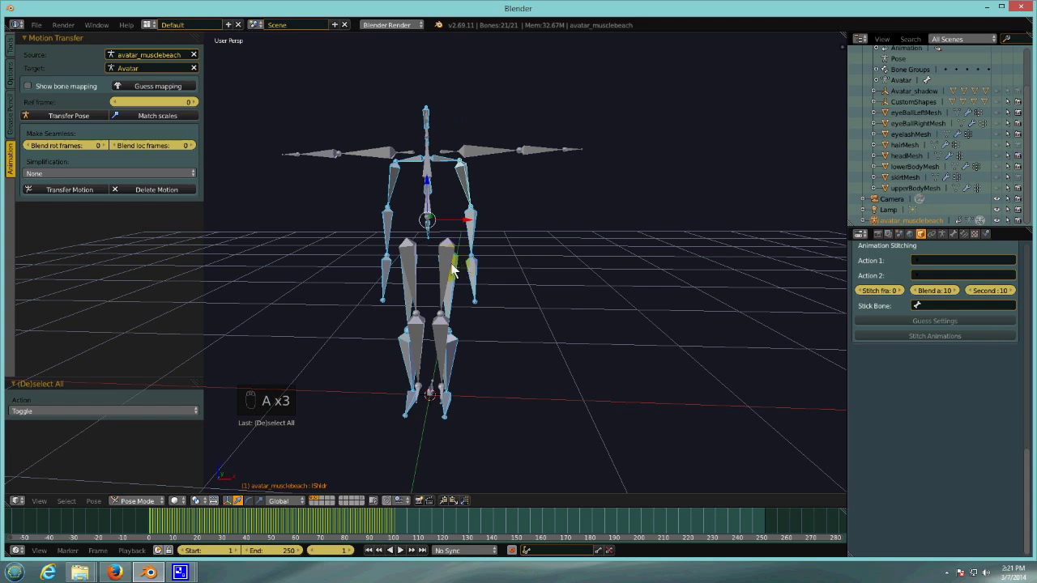
pyautogui.click(94, 501)
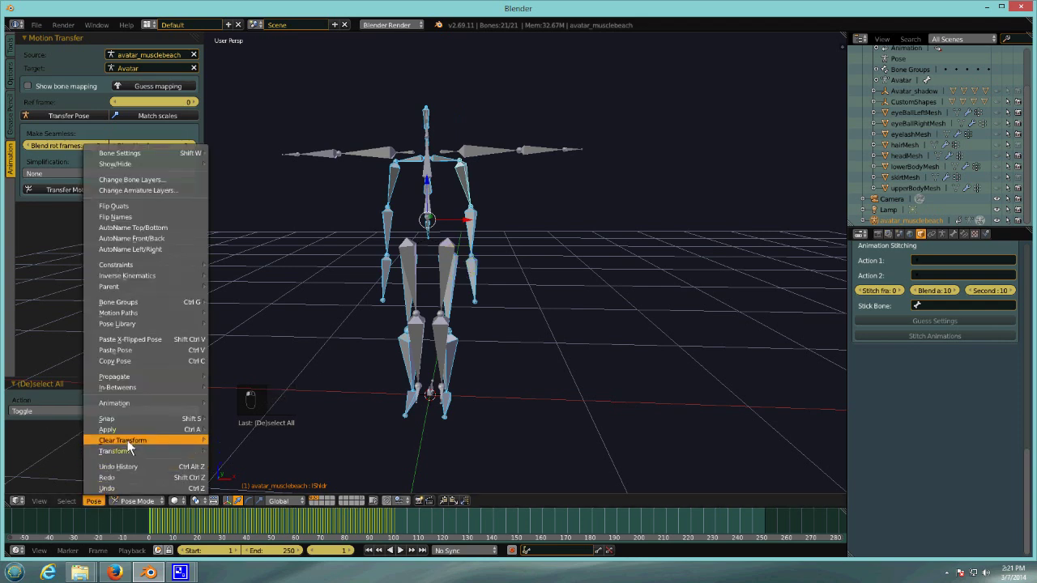
pyautogui.moveTo(129, 440)
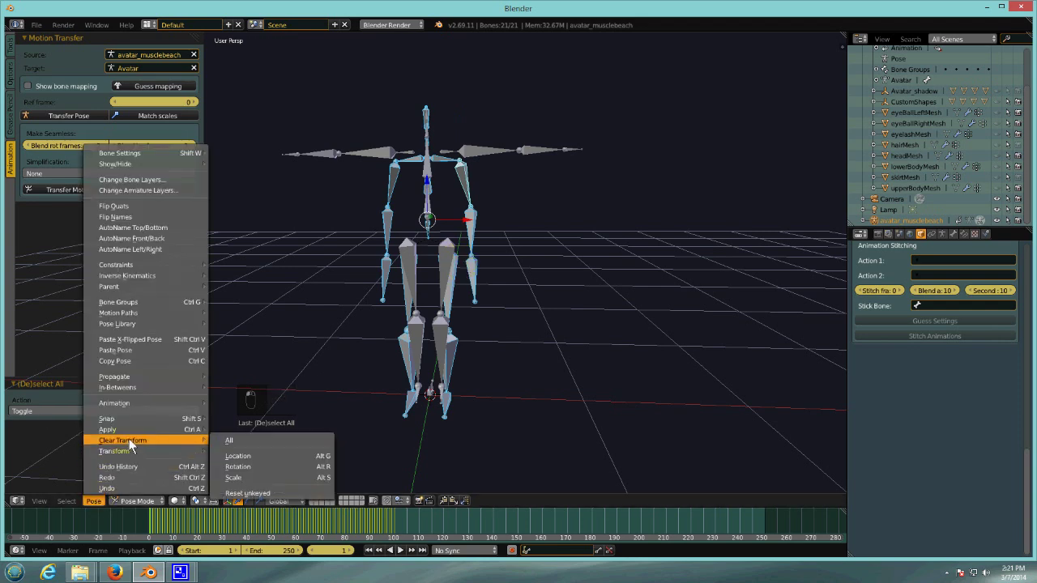
pyautogui.click(239, 444)
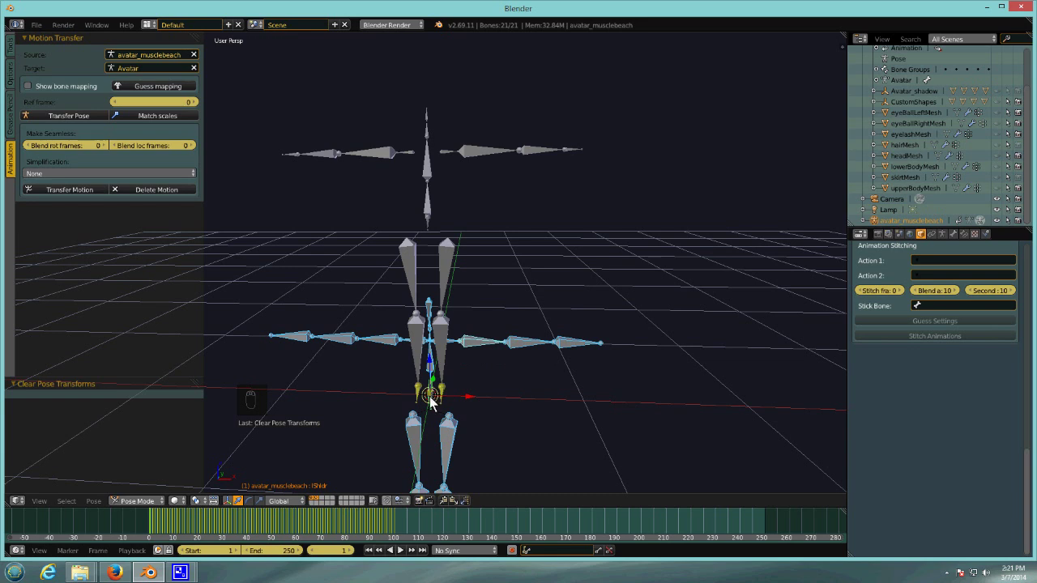
# - Move the avatar_musclebeach bones up about 1.211 along Z onto the avatar's bones and insert a keyframe for the aligned pose
pyautogui.moveTo(431, 366); pyautogui.dragTo(432, 178)
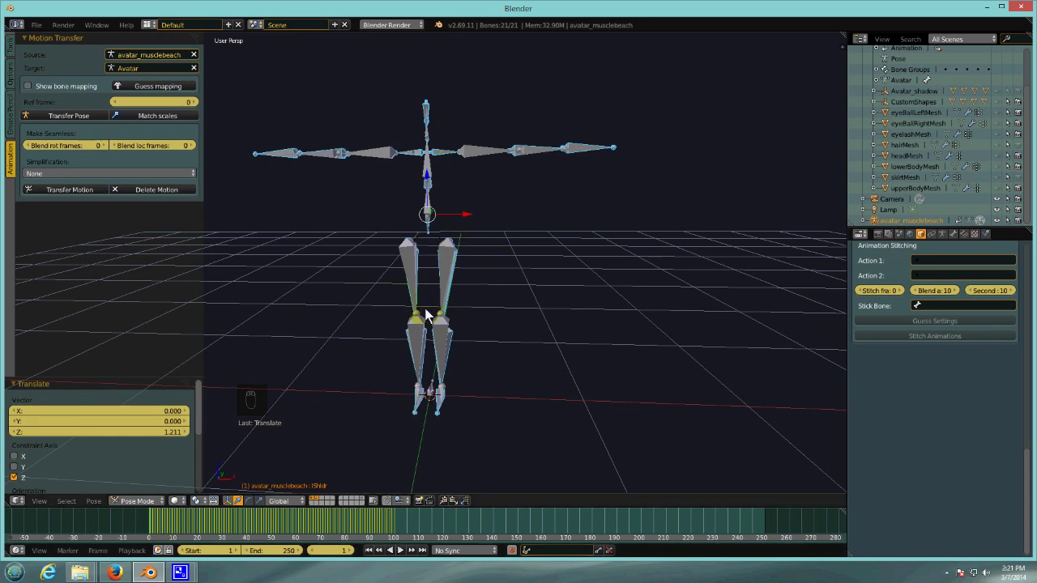
pyautogui.press('i')
pyautogui.click(482, 154)
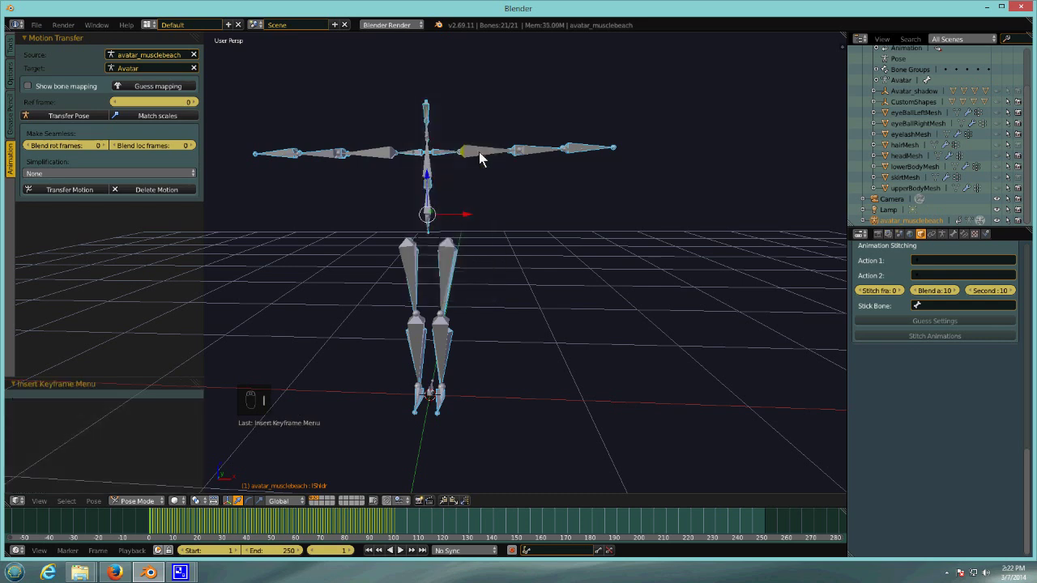
pyautogui.press('i')
pyautogui.click(475, 173)
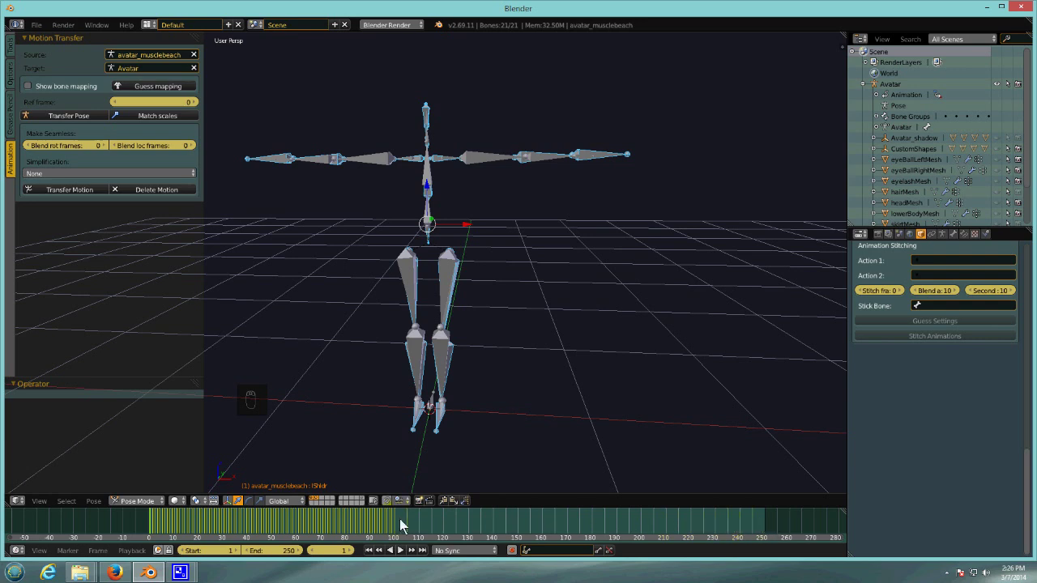
# - Check the pose at frame 100, set the animation's end frame to 100 and return to the first frame
pyautogui.moveTo(390, 525); pyautogui.dragTo(396, 526)
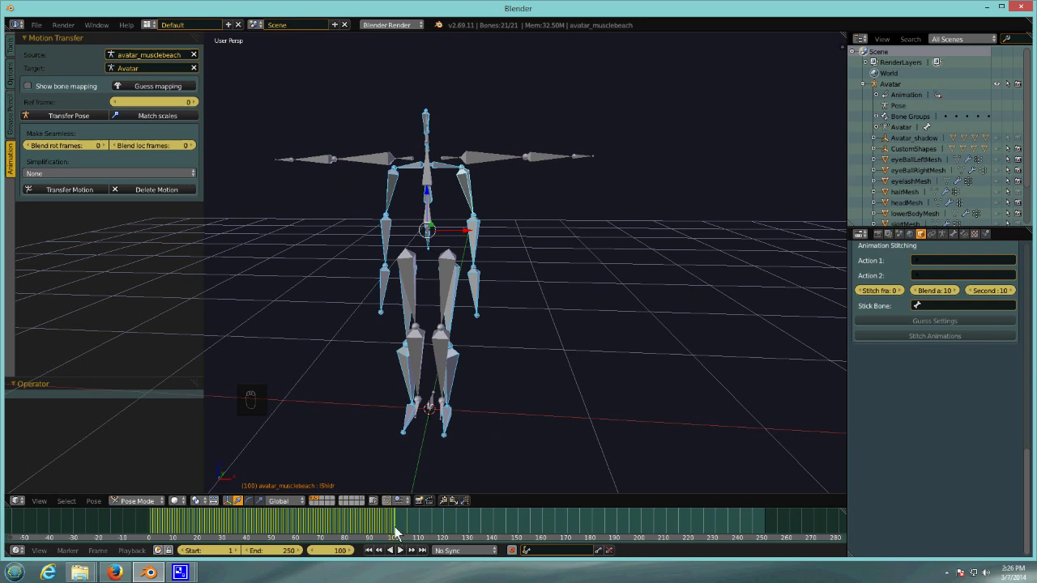
pyautogui.click(279, 551)
pyautogui.write('100')
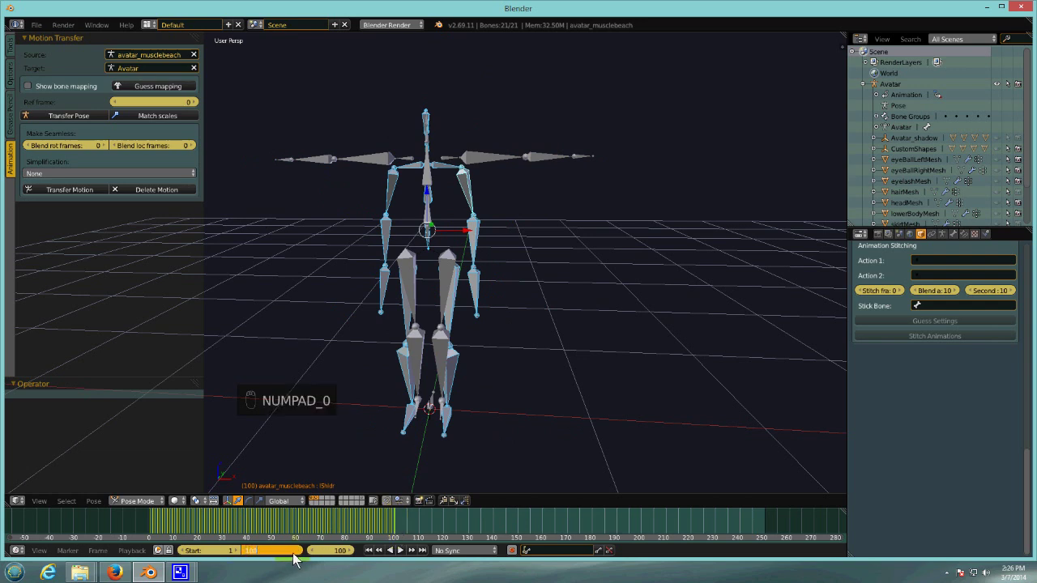
pyautogui.click(294, 559)
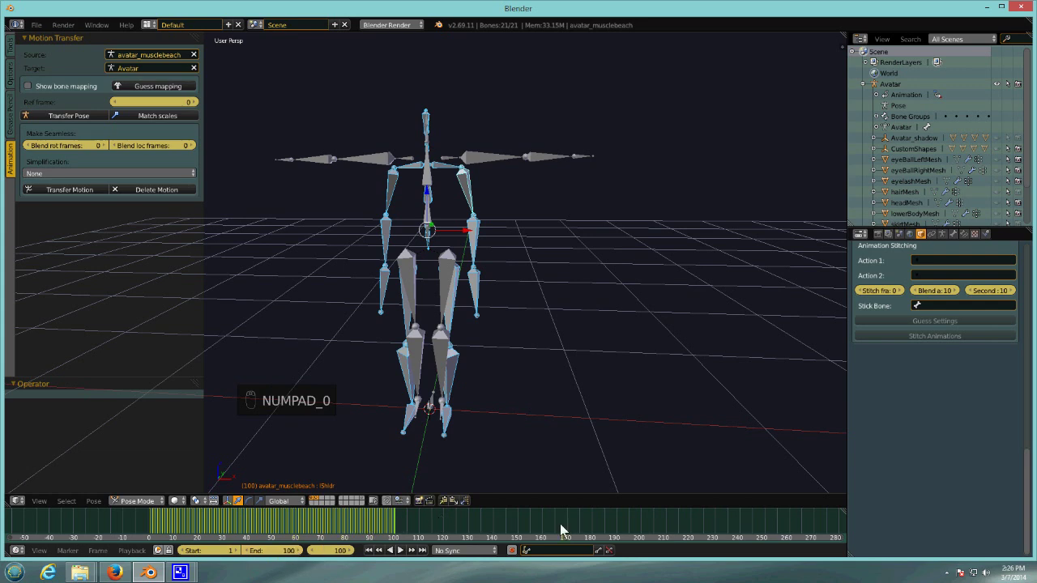
pyautogui.click(369, 551)
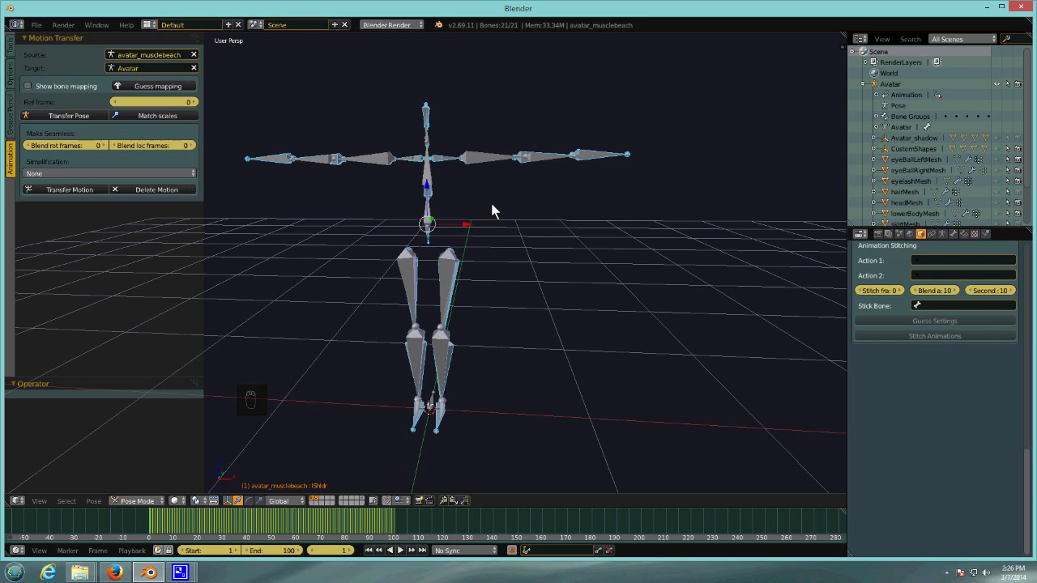
# - Make the Avatar rig the active object and put it into Pose Mode
pyautogui.click(890, 83)
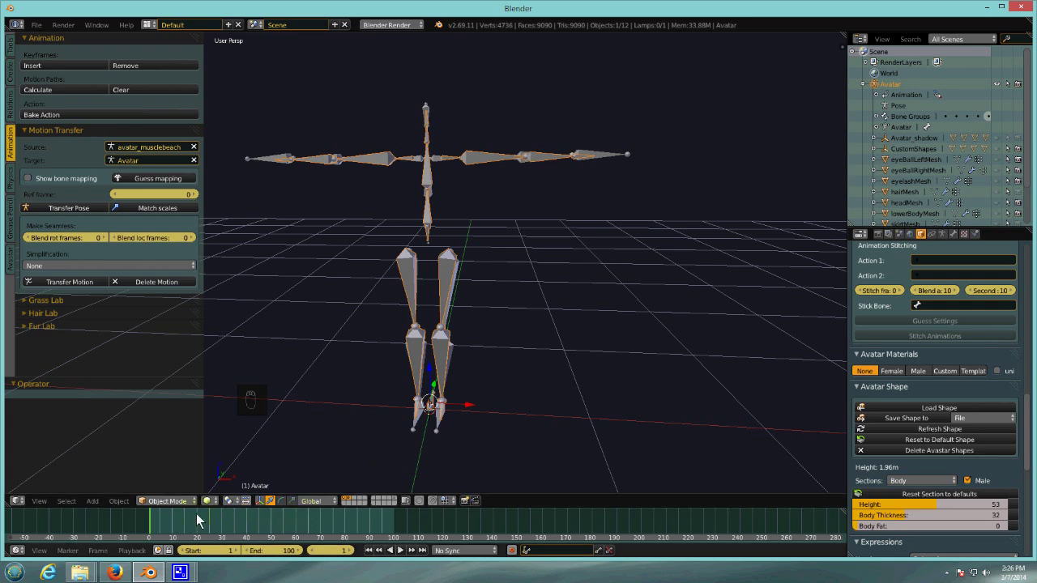
pyautogui.click(165, 500)
pyautogui.click(187, 465)
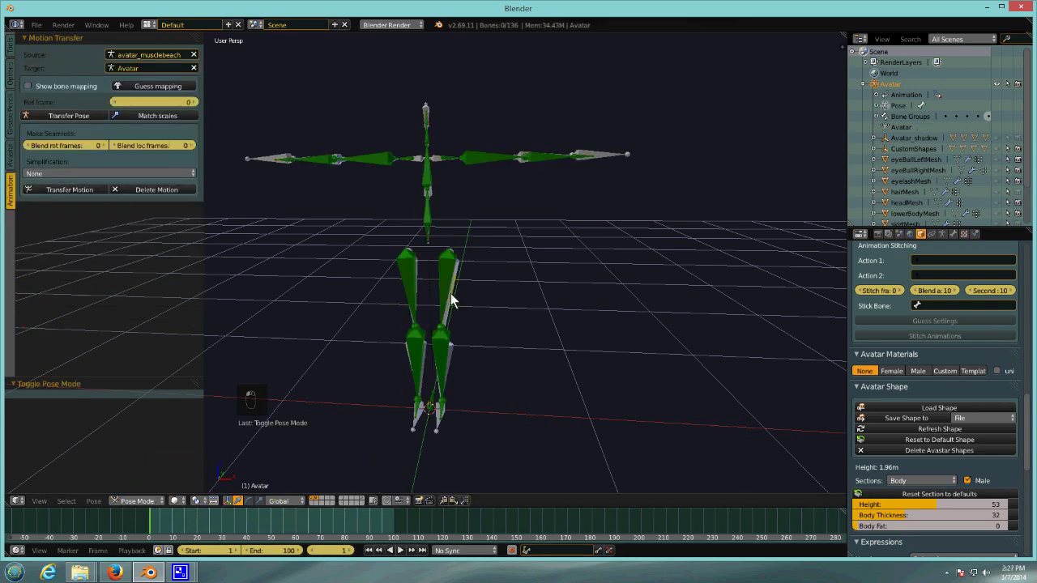
# - Select all of the Avatar's visible bones and insert a LocRot keyframe at frame 1
pyautogui.press('a')
pyautogui.press('a')
pyautogui.press('a')
pyautogui.press('a')
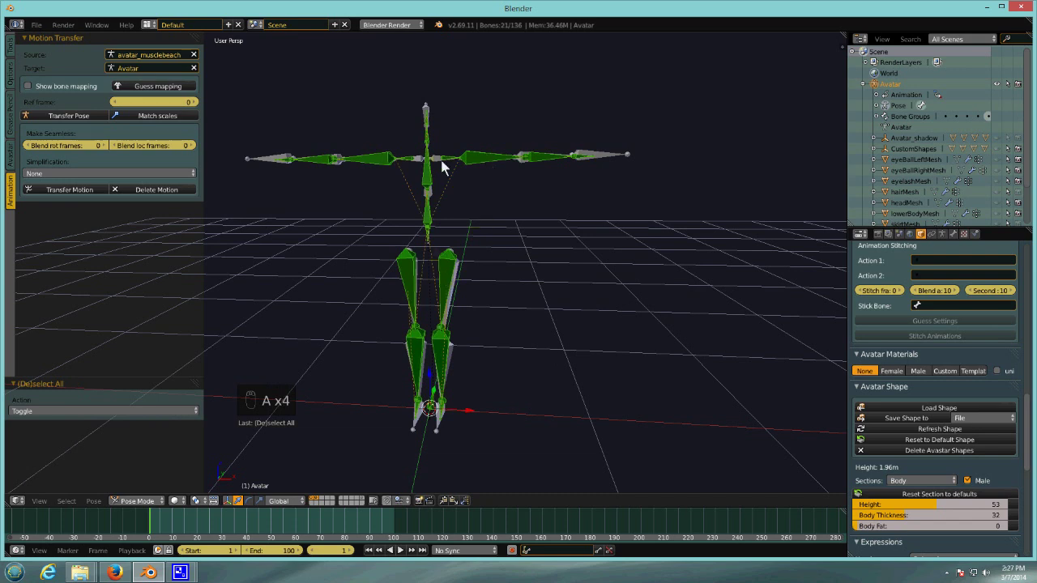
pyautogui.press('i')
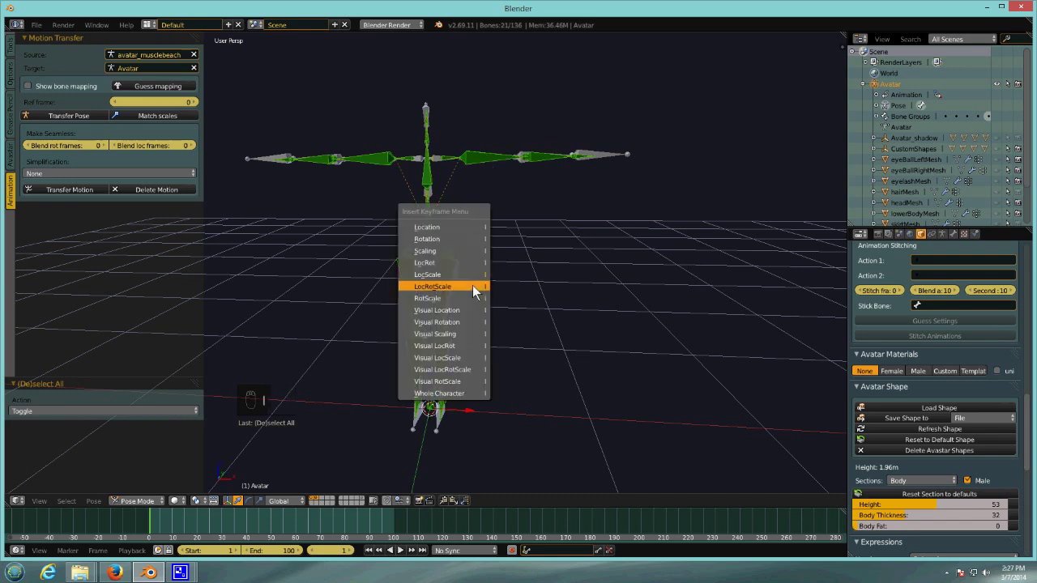
pyautogui.click(461, 262)
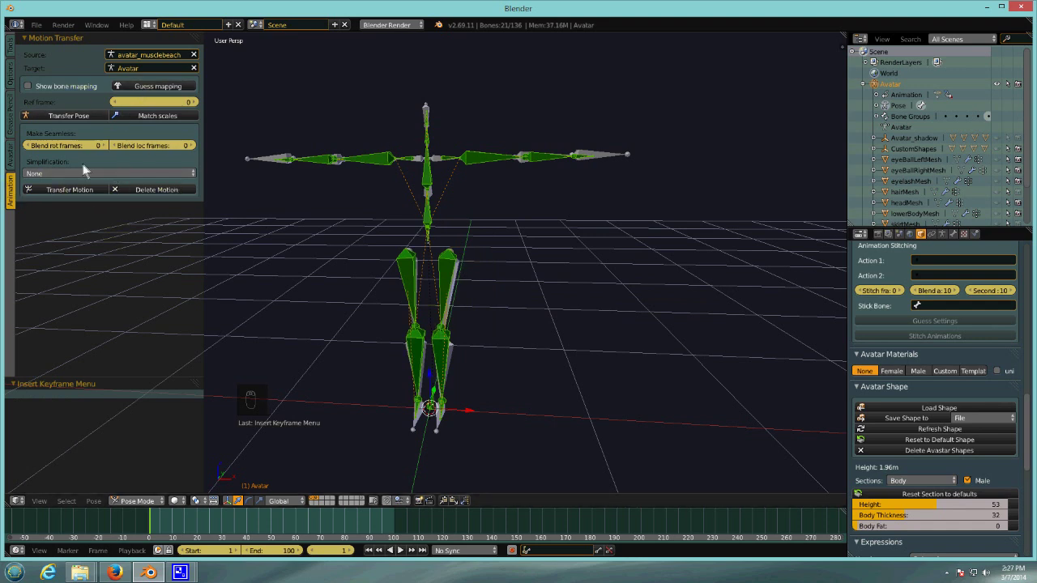
# - Show the bone mapping, guess the mapping automatically and remove the figureHair source from the Skull bone
pyautogui.click(27, 86)
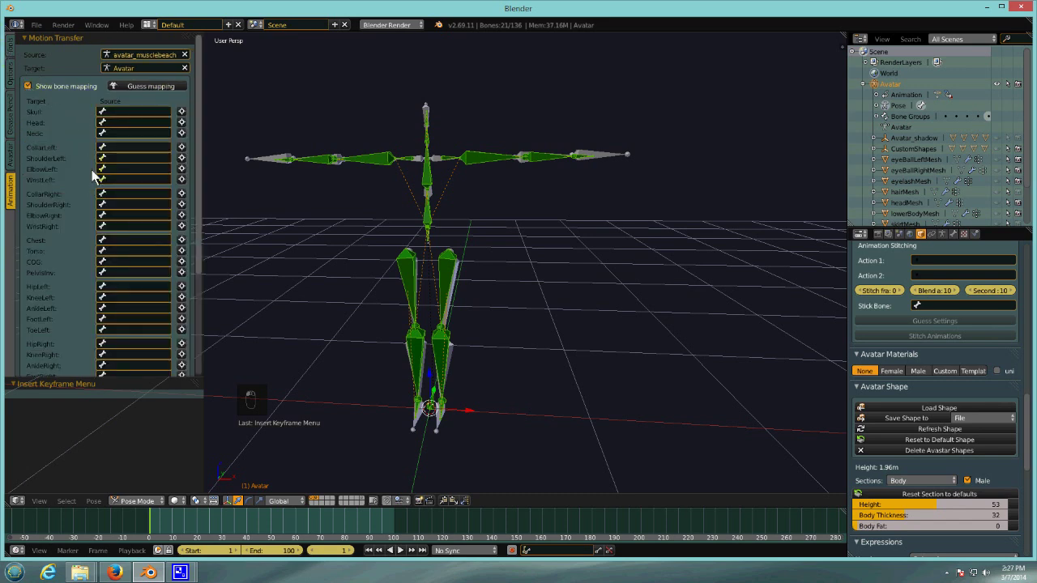
pyautogui.click(148, 86)
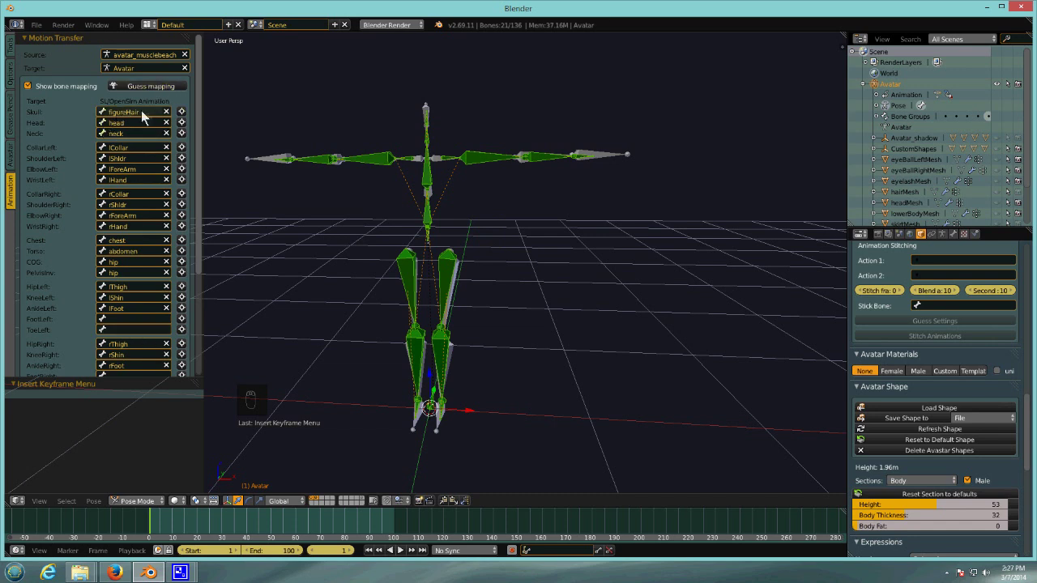
pyautogui.click(165, 112)
# - With reference frame 1, transfer the motion from avatar_musclebeach to Avatar and keep the timeline at frame 1
pyautogui.moveTo(197, 201); pyautogui.dragTo(201, 348)
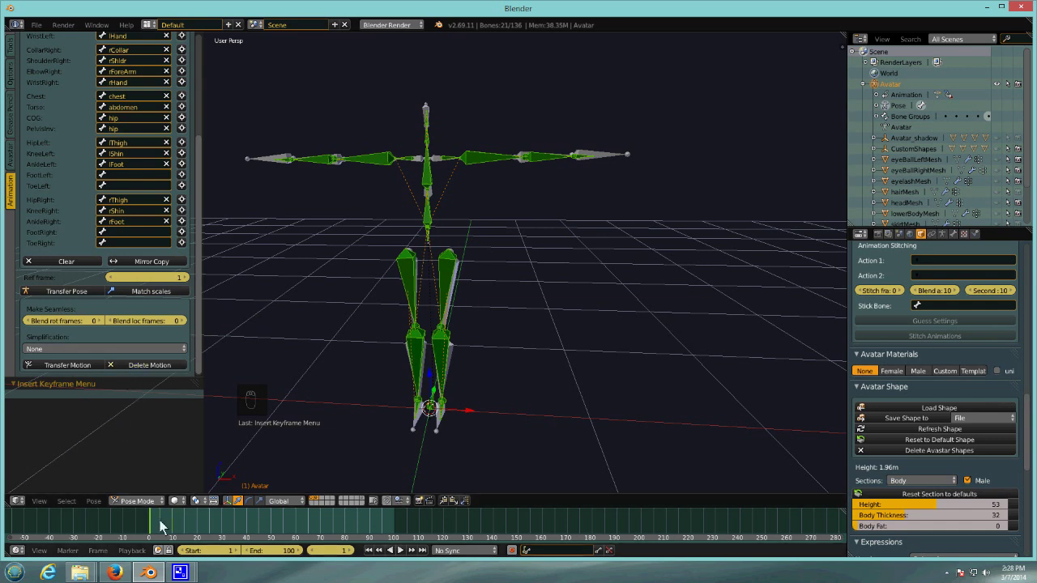
pyautogui.click(68, 364)
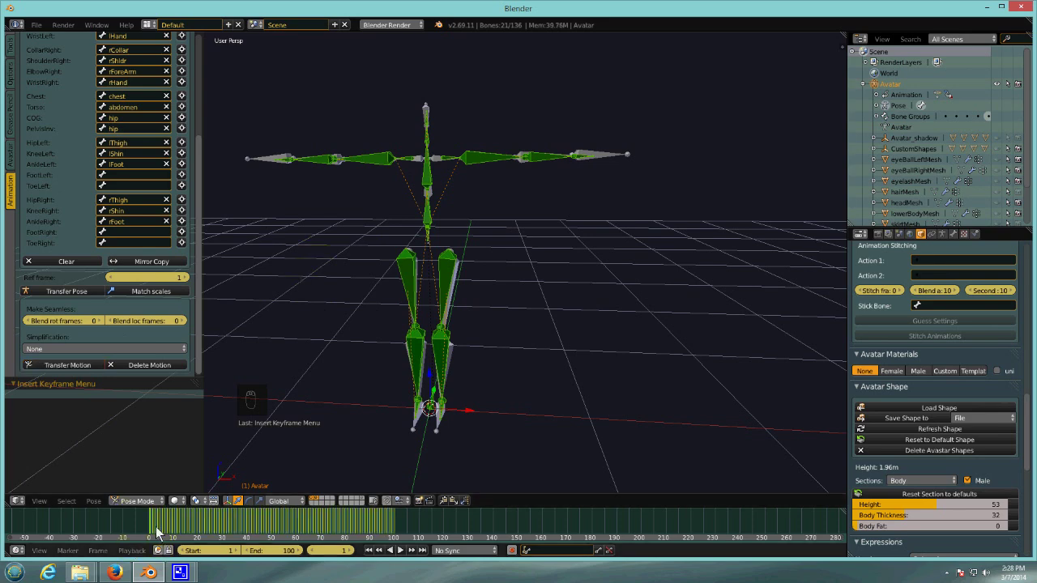
pyautogui.moveTo(152, 526)
pyautogui.mouseDown()
pyautogui.moveTo(385, 536)
pyautogui.moveTo(150, 522)
pyautogui.mouseUp()
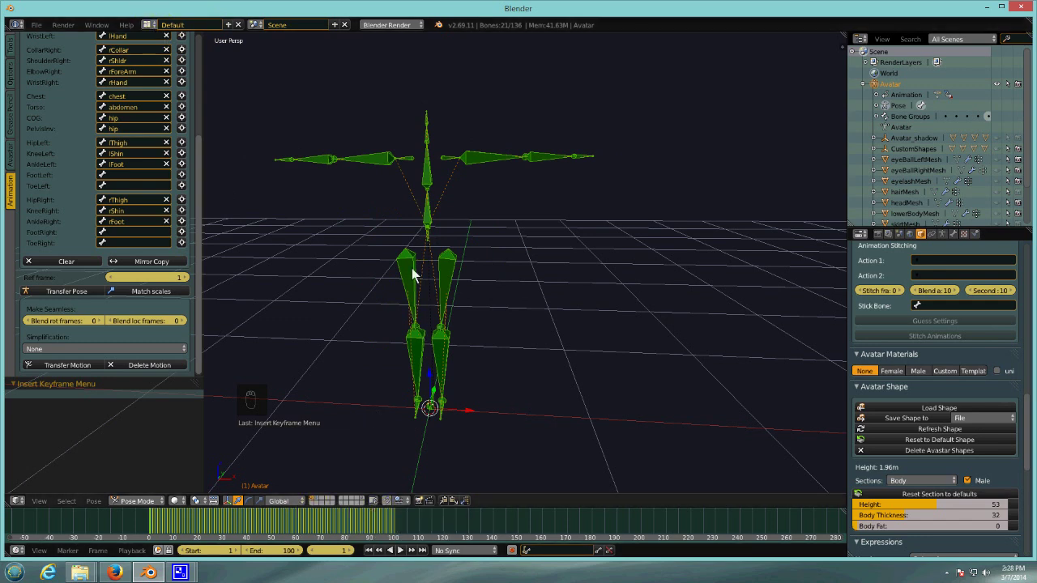
# - Switch to the Animation screen layout and fit the Avatar's transferred keyframes into the Dope Sheet view
pyautogui.click(148, 24)
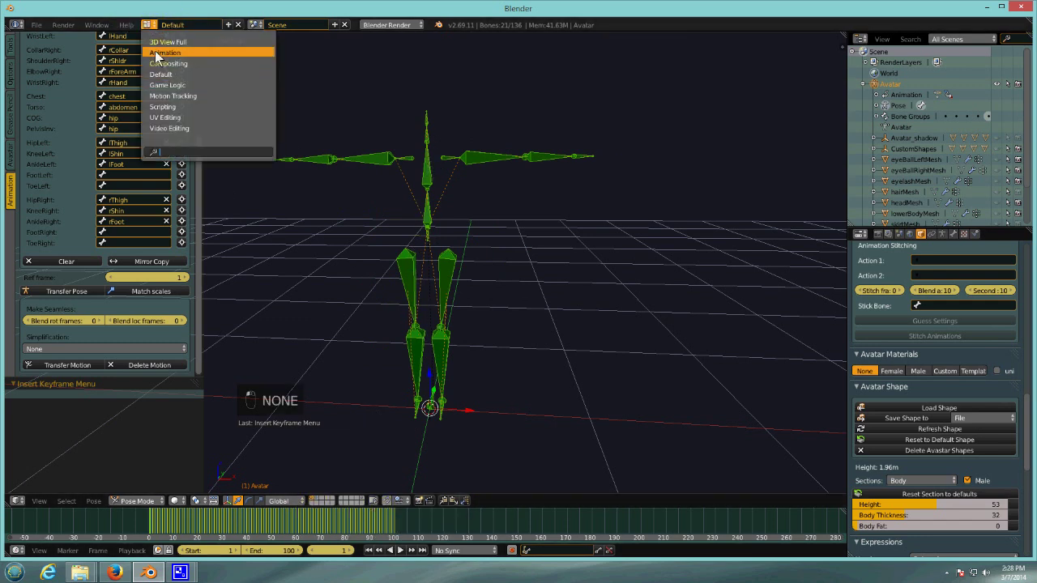
pyautogui.click(159, 52)
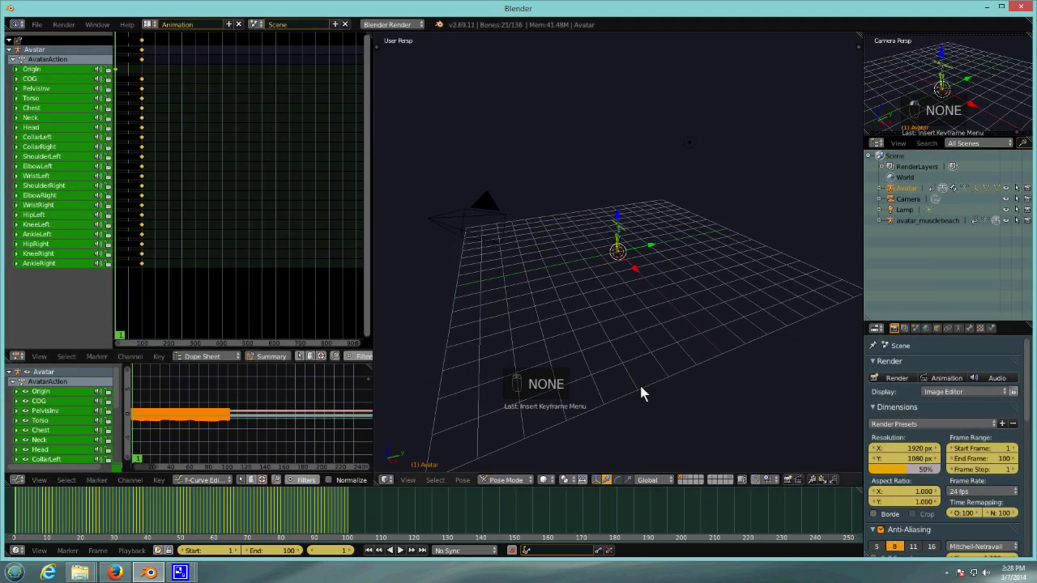
pyautogui.scroll(8, 247, 194)
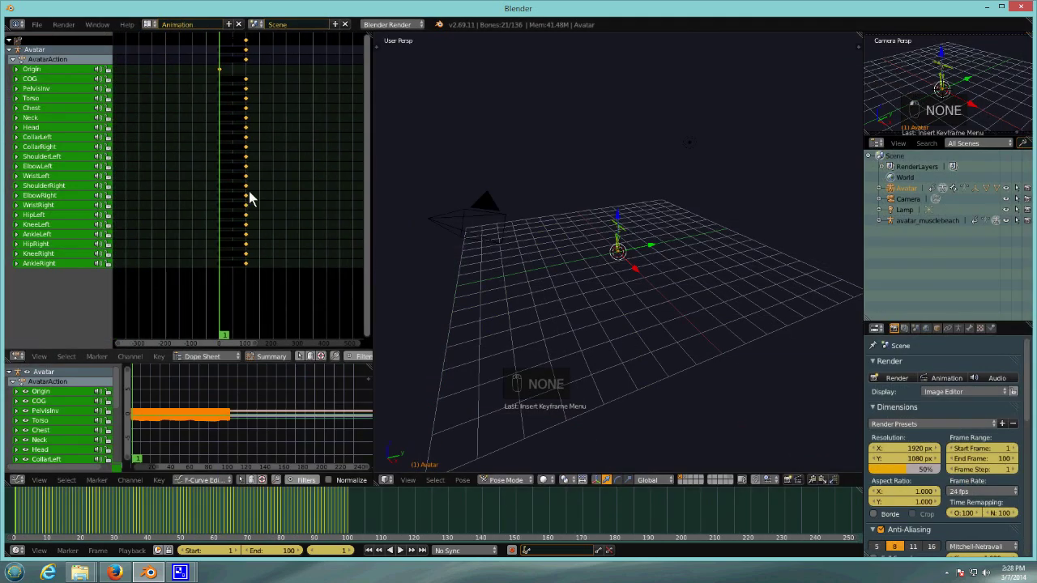
pyautogui.scroll(3, 247, 194)
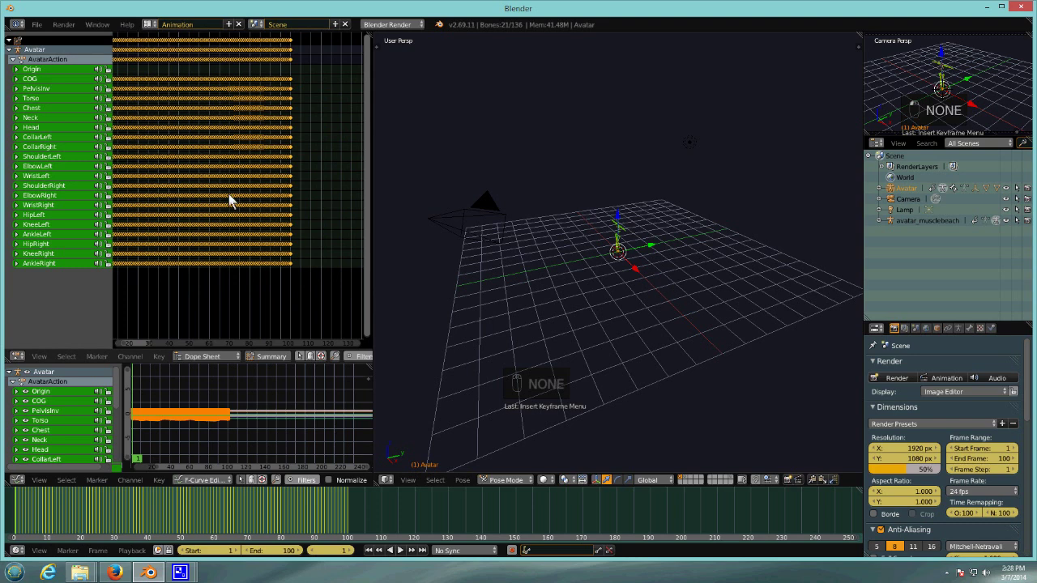
pyautogui.scroll(1, 268, 206)
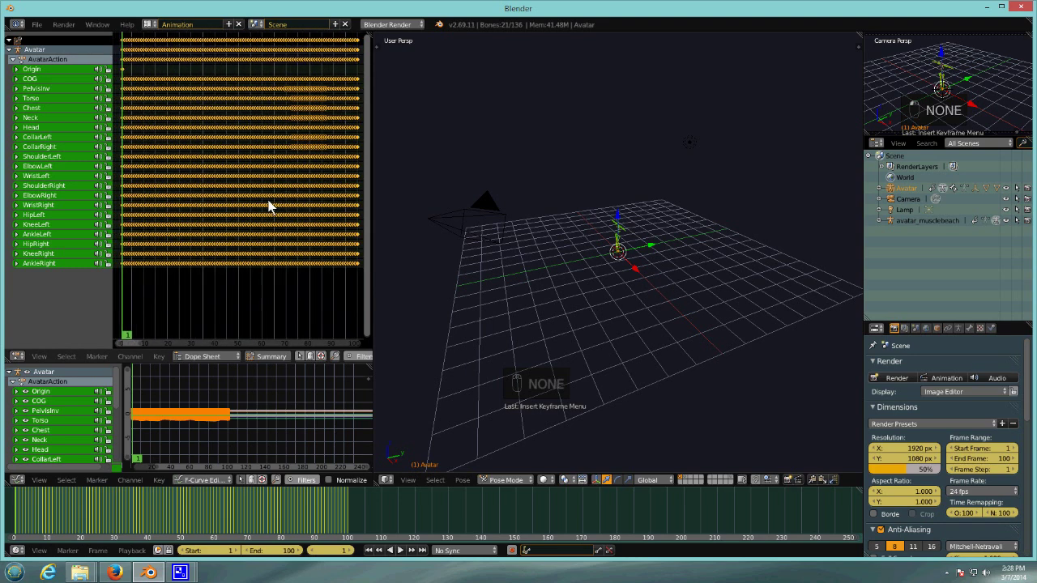
pyautogui.scroll(-1, 268, 206)
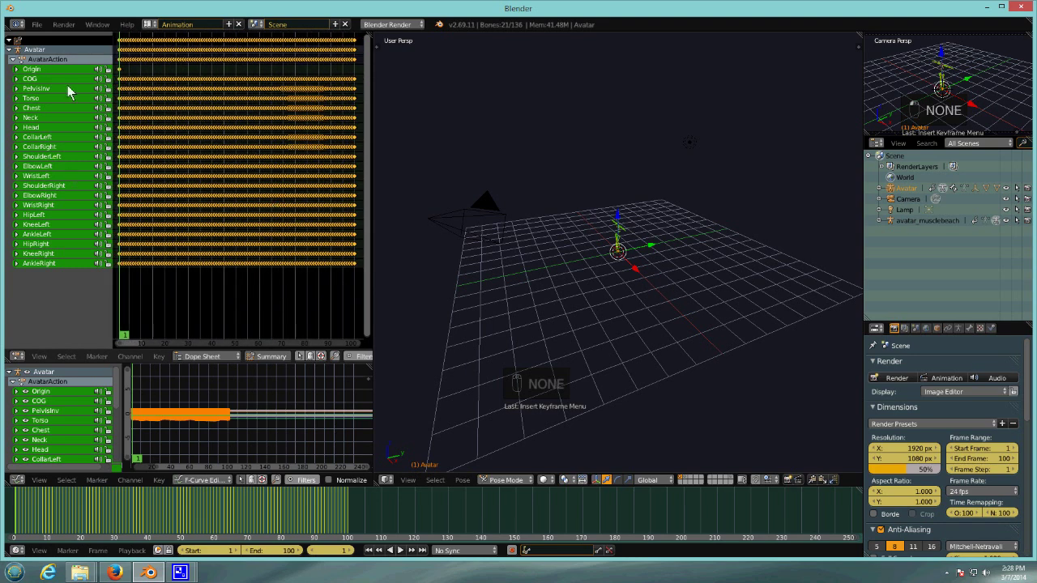
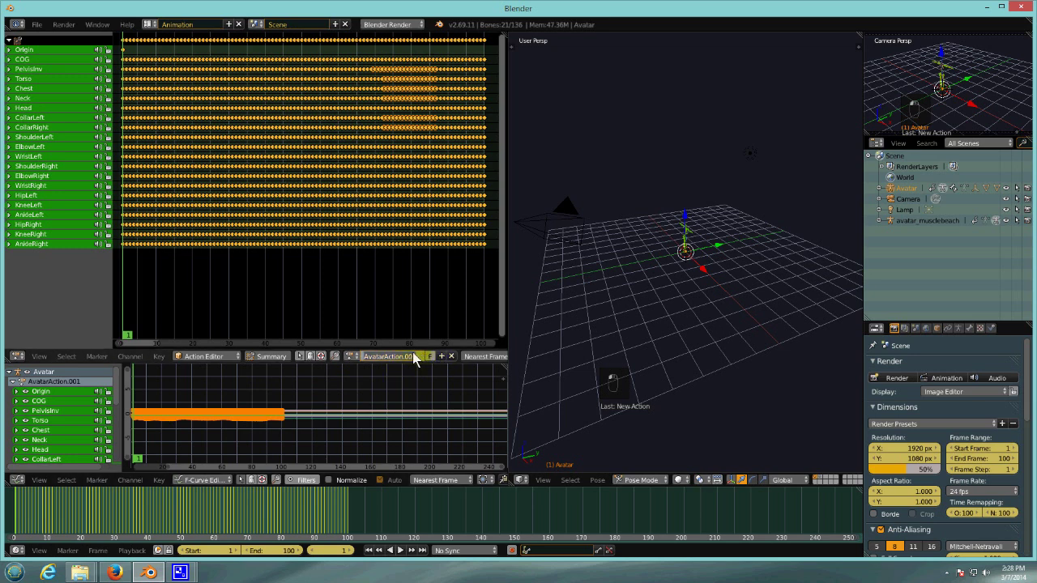
# - Rename the Avatar's new action to "Musle beach" and give it a fake user so it is kept
pyautogui.click(413, 359)
pyautogui.write('Musle beach')
pyautogui.press('Return')
pyautogui.click(429, 357)
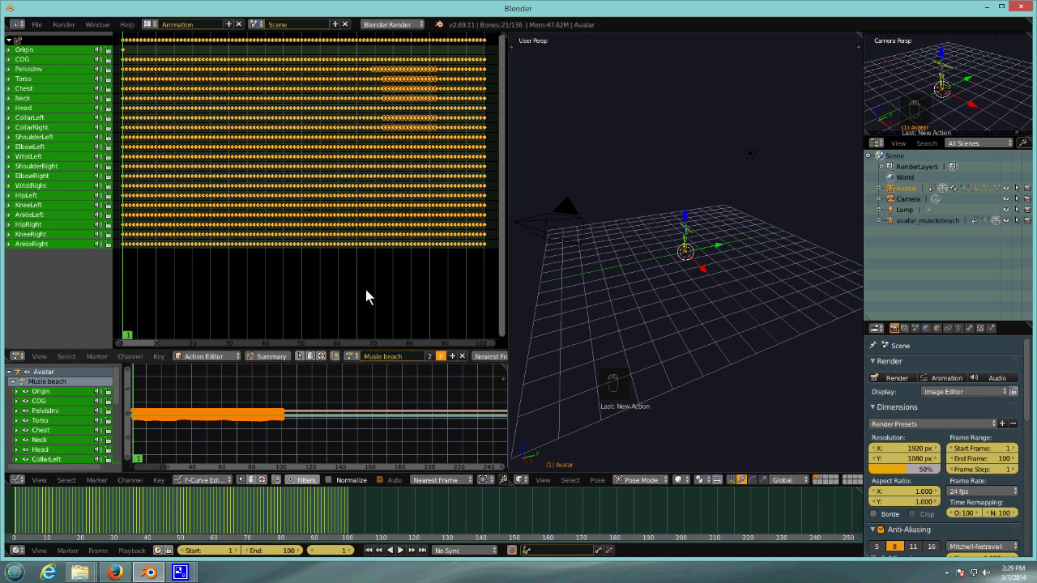
# - Save the scene as "Avatar Animation.blend" in the BLENDER ANIMATION folder
pyautogui.click(36, 24)
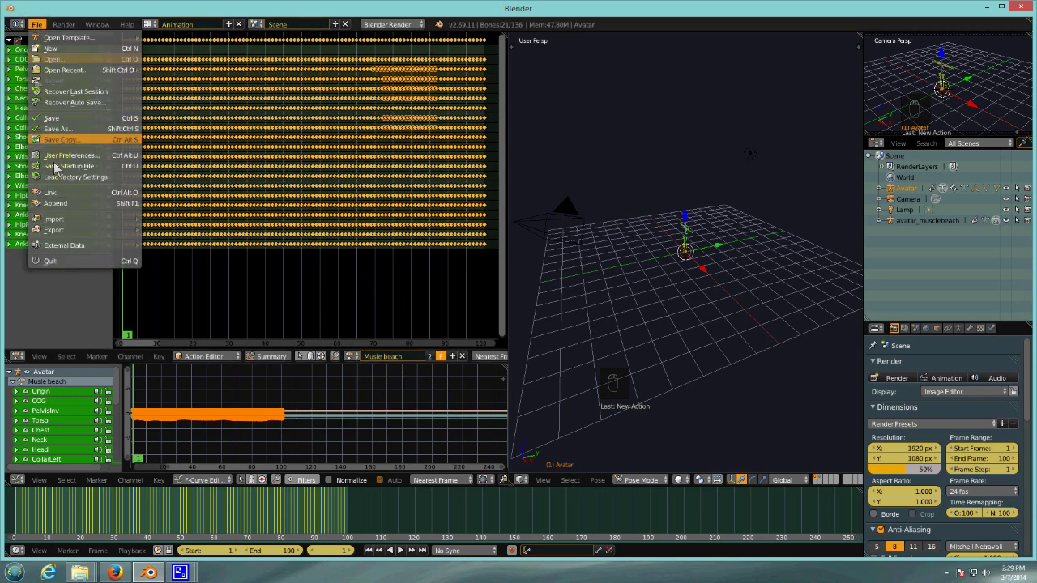
pyautogui.click(56, 128)
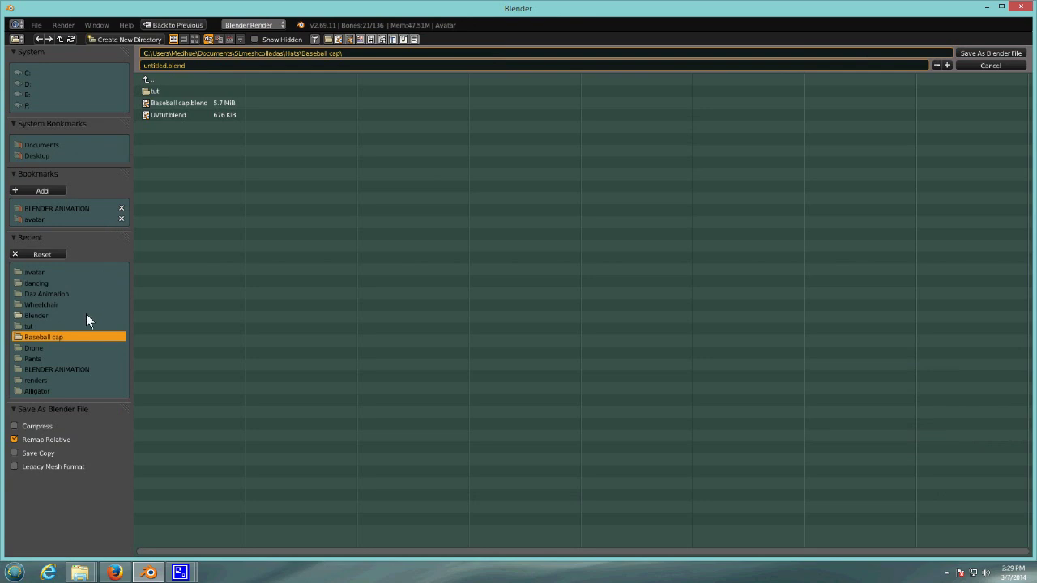
pyautogui.click(45, 370)
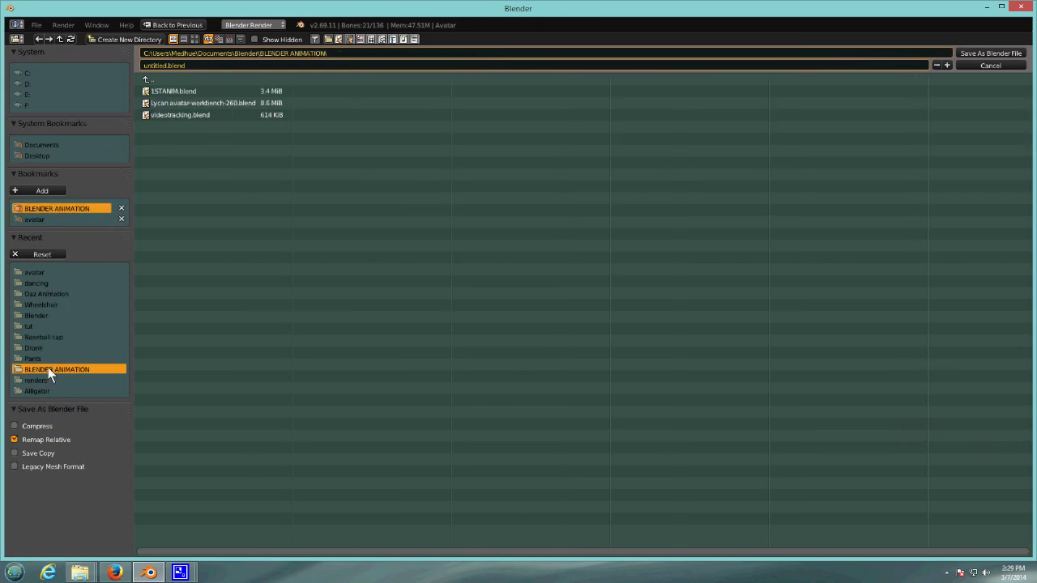
pyautogui.click(164, 66)
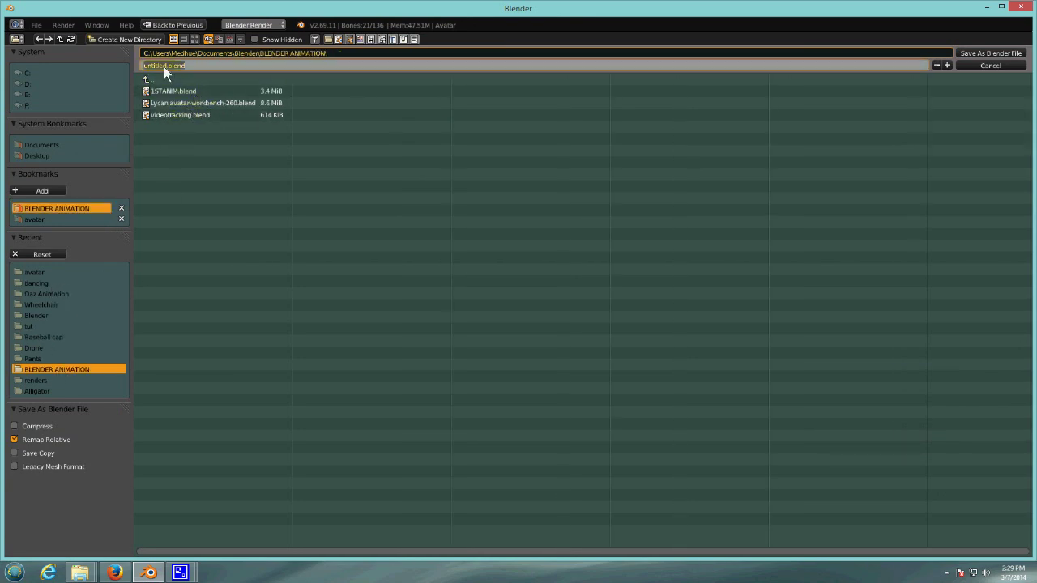
pyautogui.click(167, 65)
pyautogui.write('A')
pyautogui.write('vatar s')
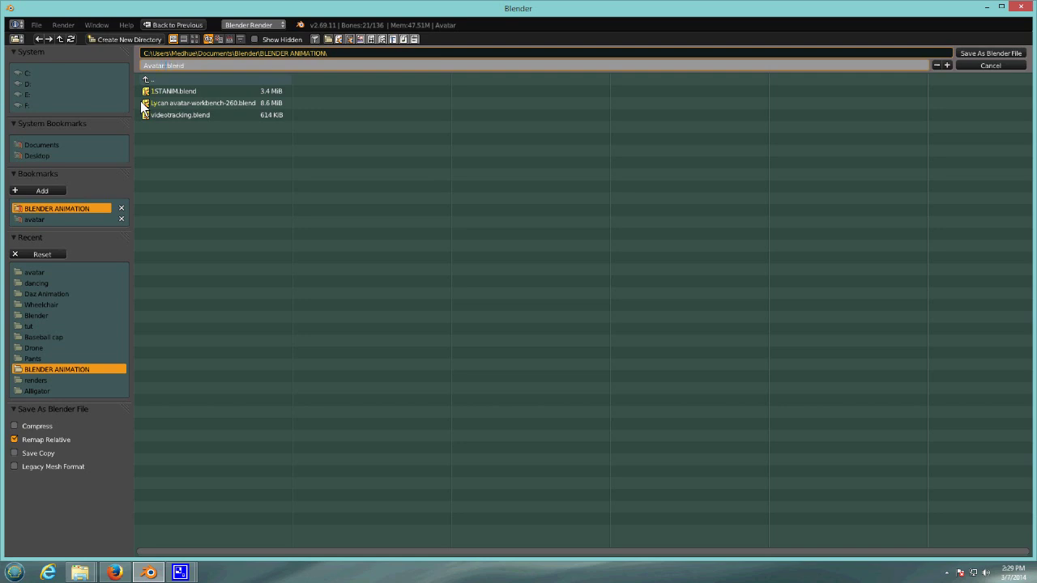
pyautogui.write('Animation')
pyautogui.click(991, 53)
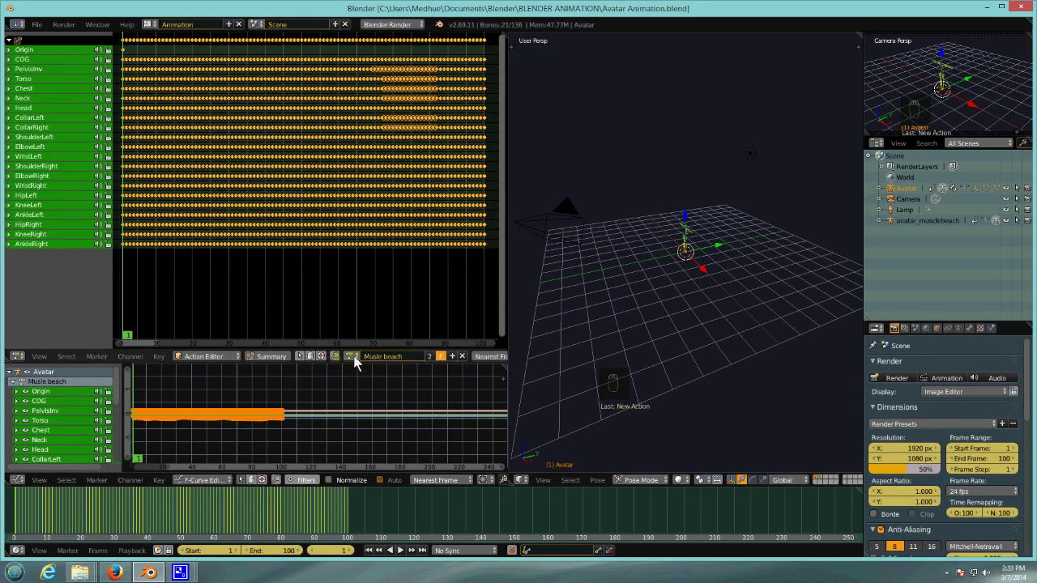
# - Assign the AvatarAction action to the Avatar and delete all of its keyframes
pyautogui.click(353, 357)
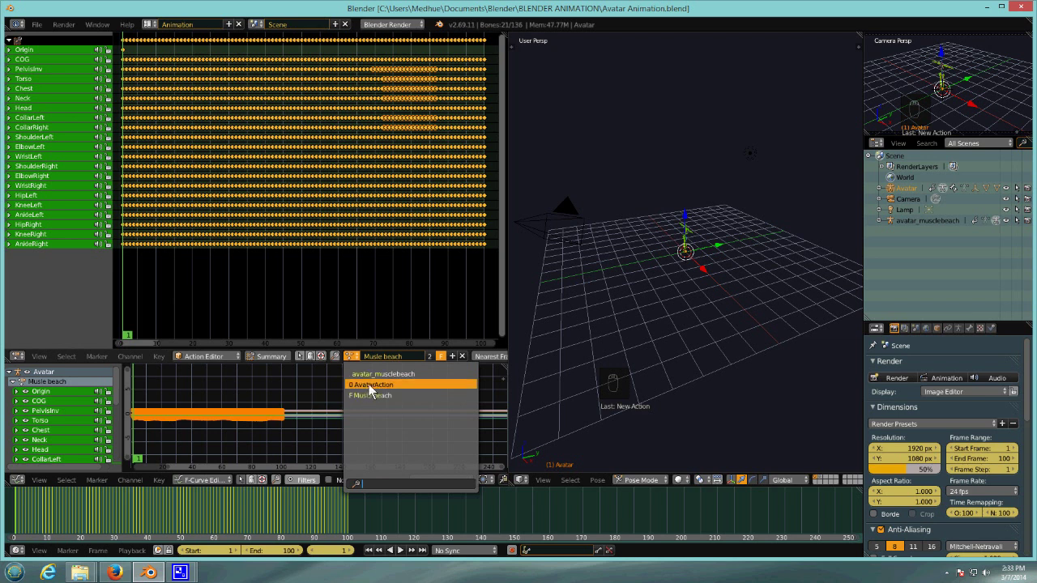
pyautogui.click(376, 385)
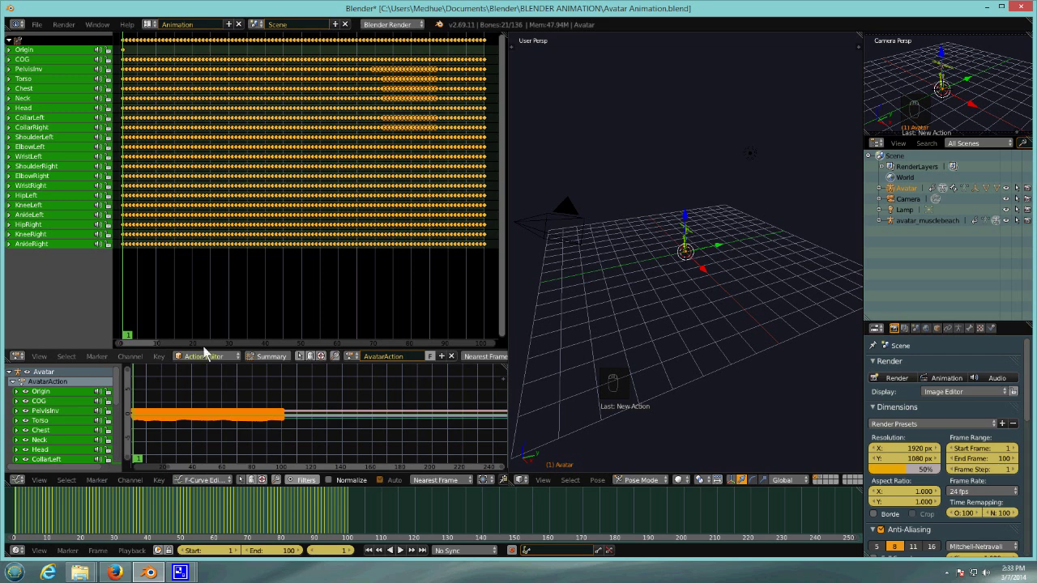
pyautogui.press('x')
pyautogui.click(283, 187)
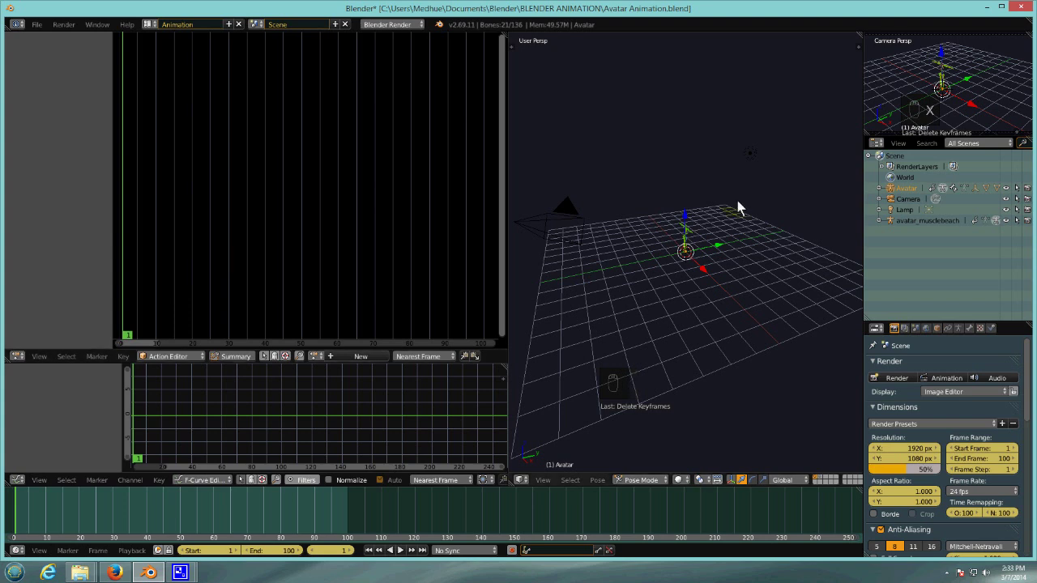
# - Switch back to the Default screen layout and bring the Motion Transfer settings into view
pyautogui.click(128, 25)
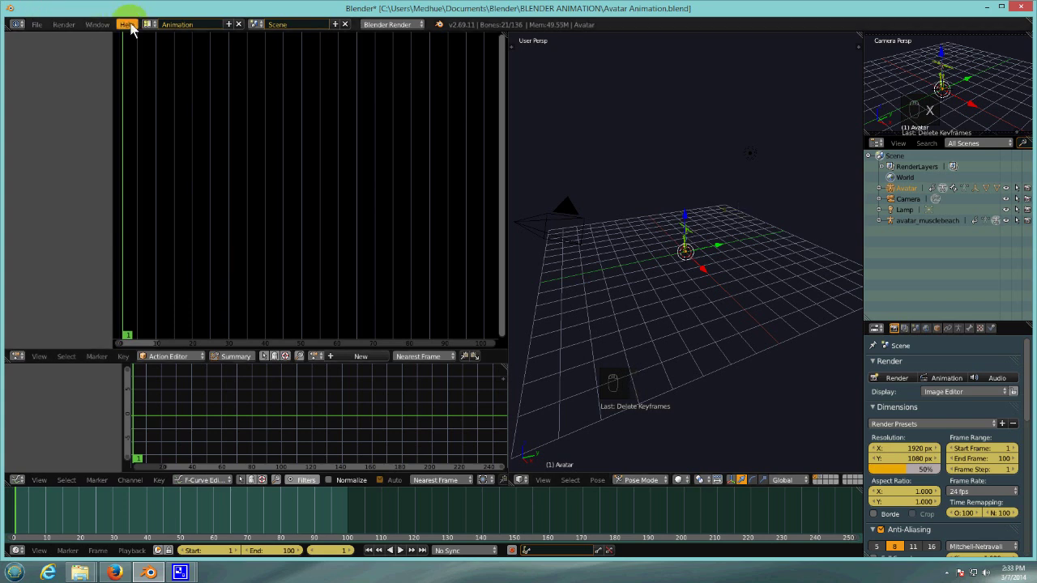
pyautogui.click(148, 24)
pyautogui.click(161, 74)
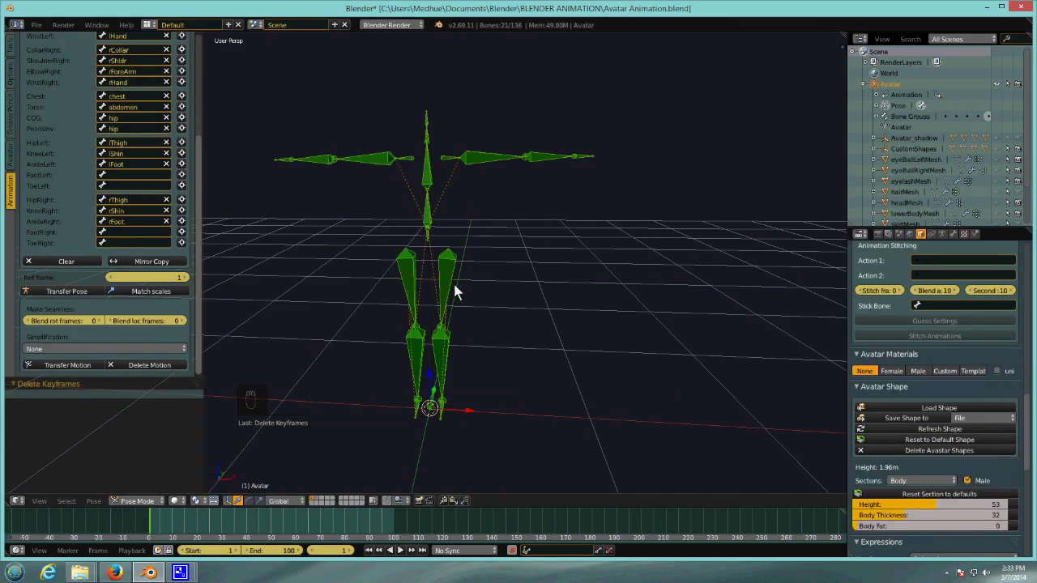
pyautogui.keyDown('shift'); pyautogui.moveTo(440, 315); pyautogui.dragTo(577, 303, button='middle'); pyautogui.keyUp('shift')
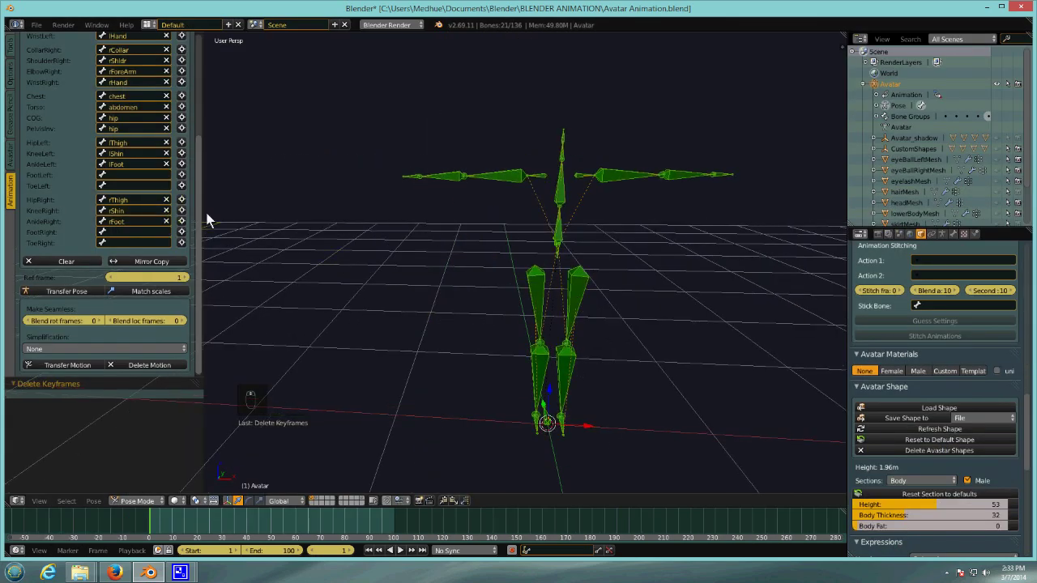
pyautogui.moveTo(202, 213); pyautogui.dragTo(195, 92)
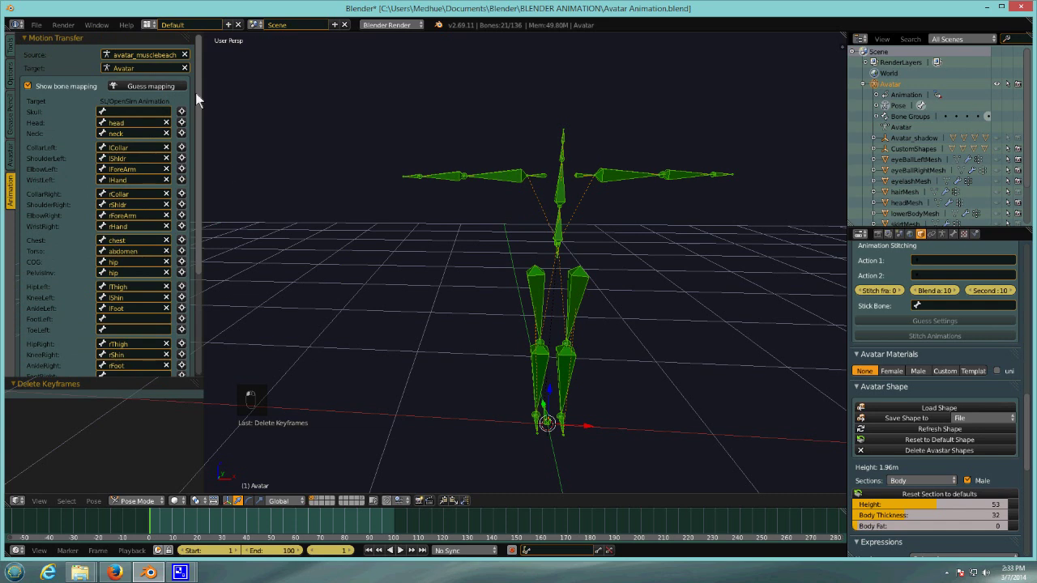
# - Show the layer with the avatar_musclebeach armature, switch it to Object Mode and delete it
pyautogui.click(319, 500)
pyautogui.rightClick(536, 322)
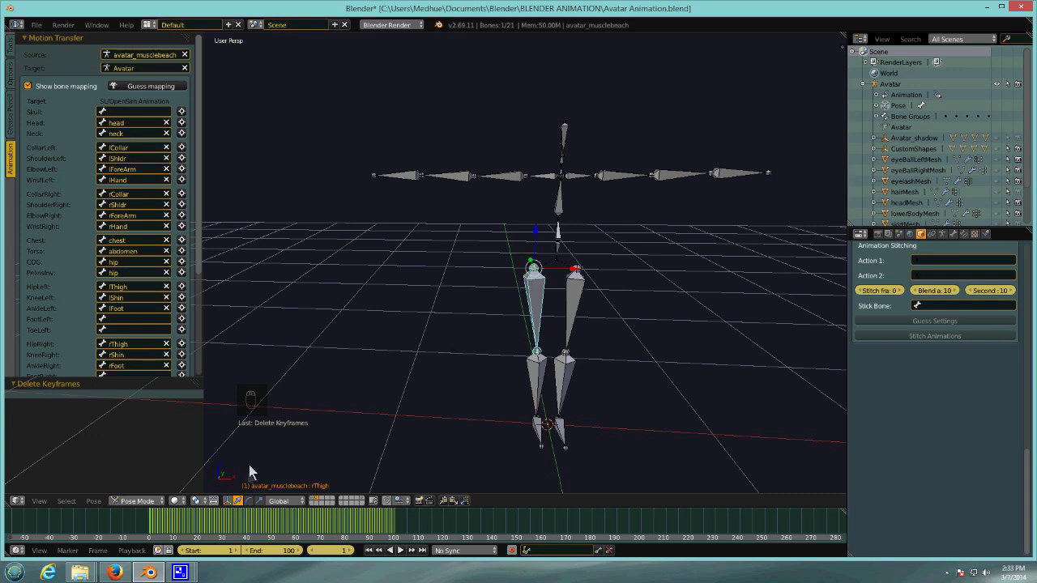
pyautogui.click(137, 501)
pyautogui.click(121, 487)
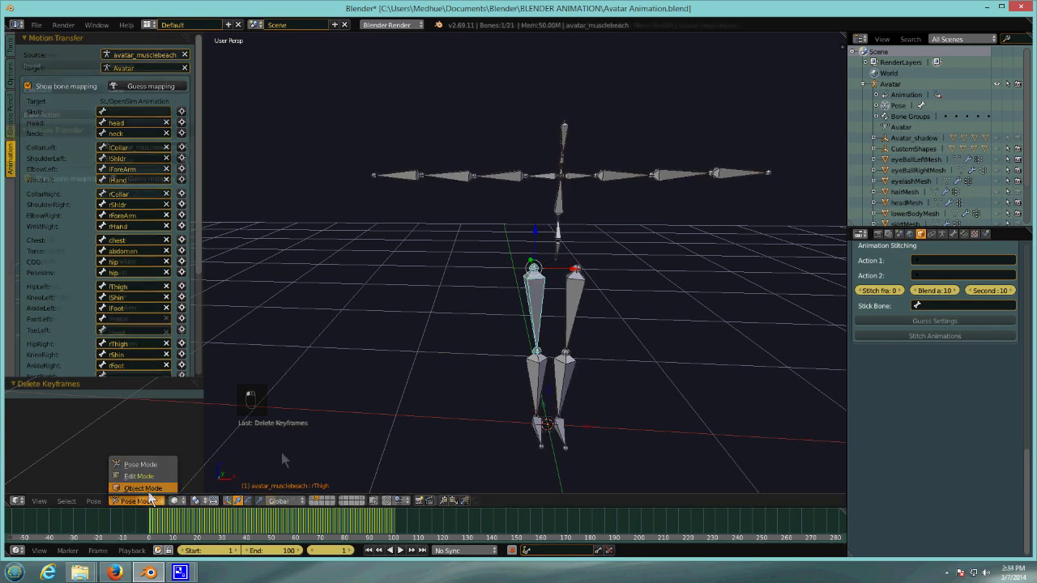
pyautogui.press('x')
pyautogui.click(517, 333)
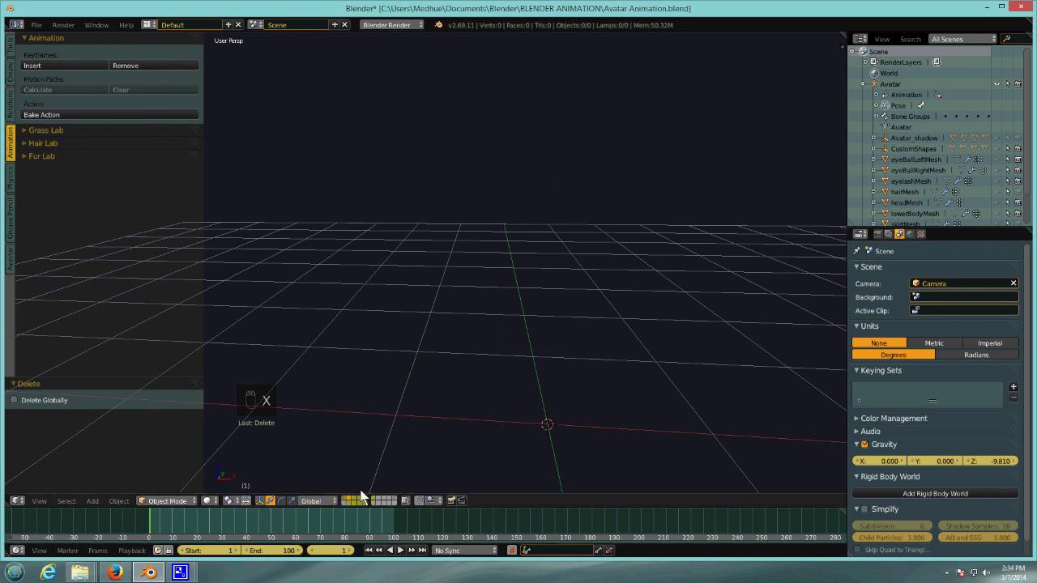
# - Import the motion capture file MDHUrockerdancingMC5.bvh from the dancing folder
pyautogui.click(36, 24)
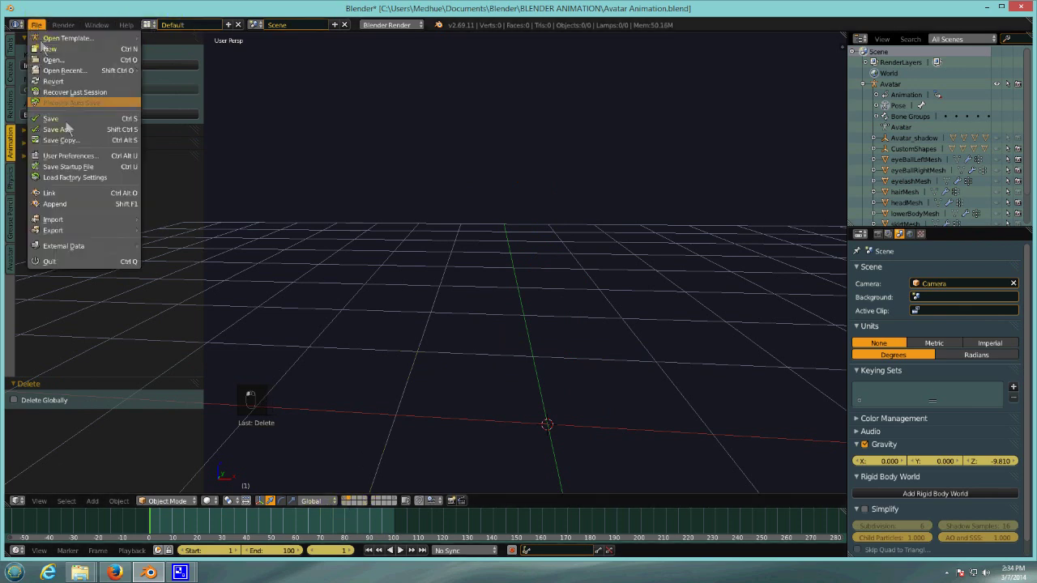
pyautogui.moveTo(85, 217)
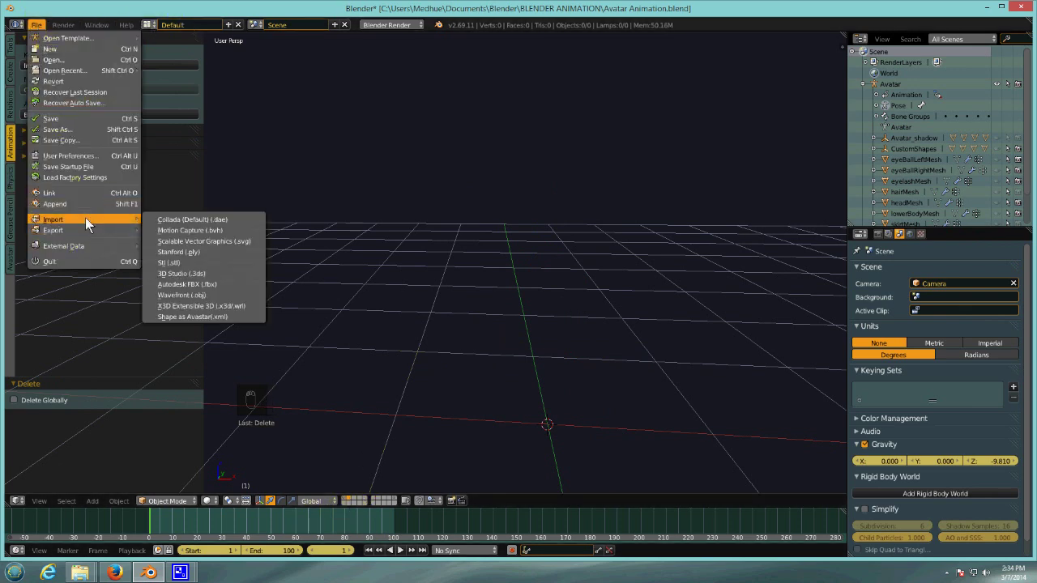
pyautogui.click(193, 231)
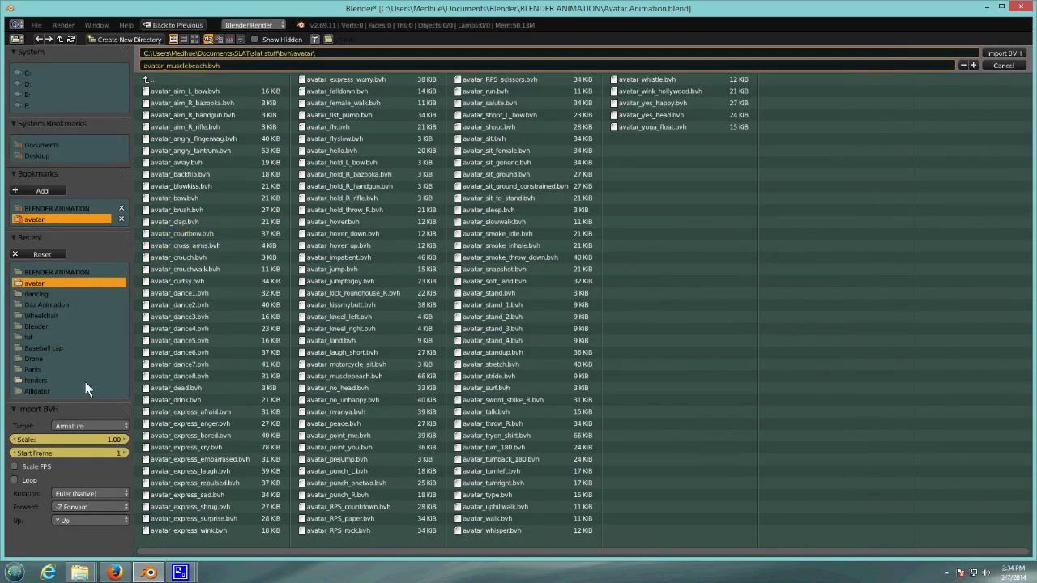
pyautogui.click(43, 293)
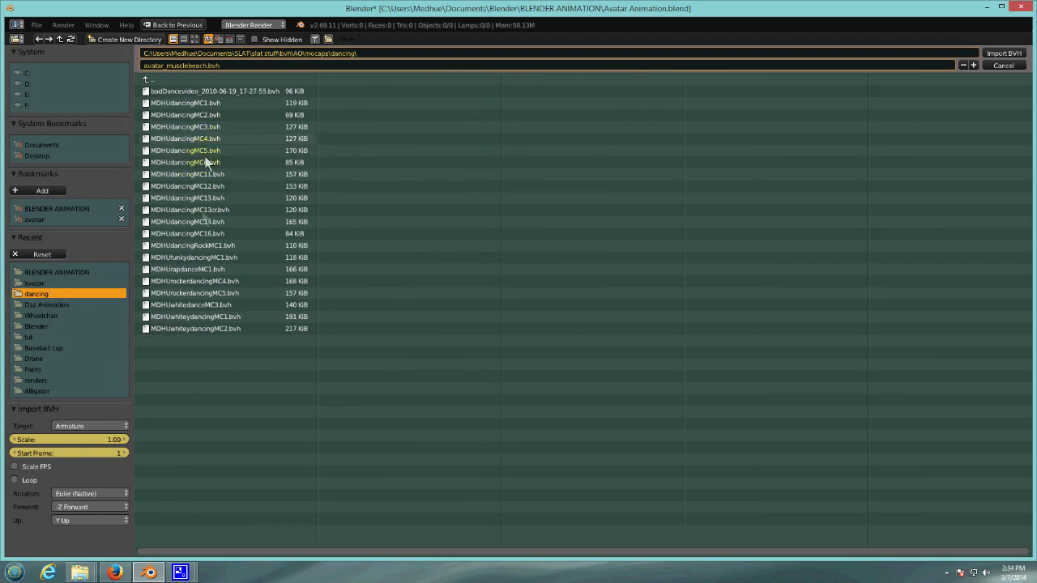
pyautogui.doubleClick(236, 294)
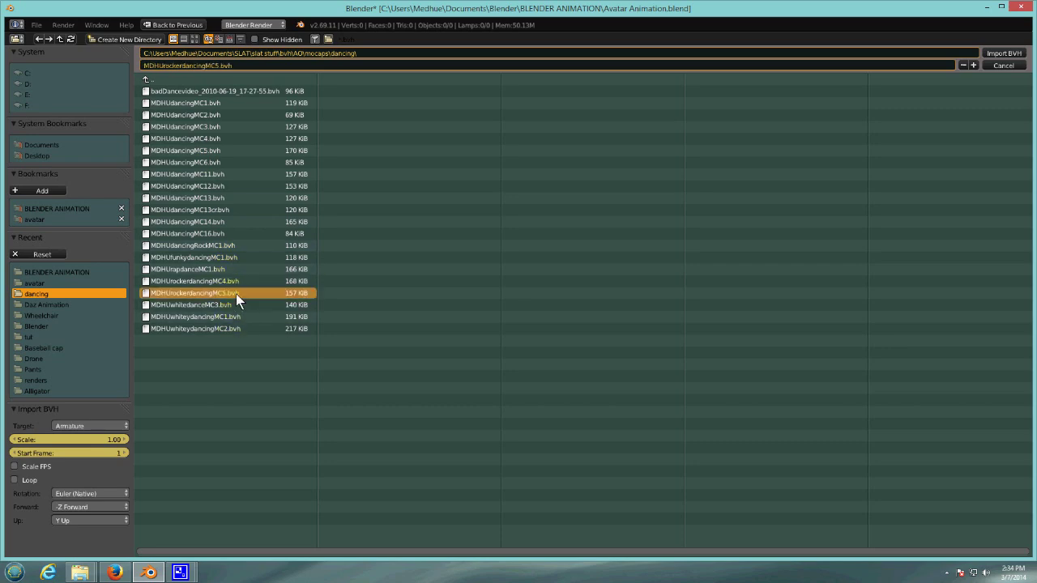
# - Set the Motion Transfer source to the MDHUrockerdancingMC5 armature
pyautogui.scroll(-8, 533, 364)
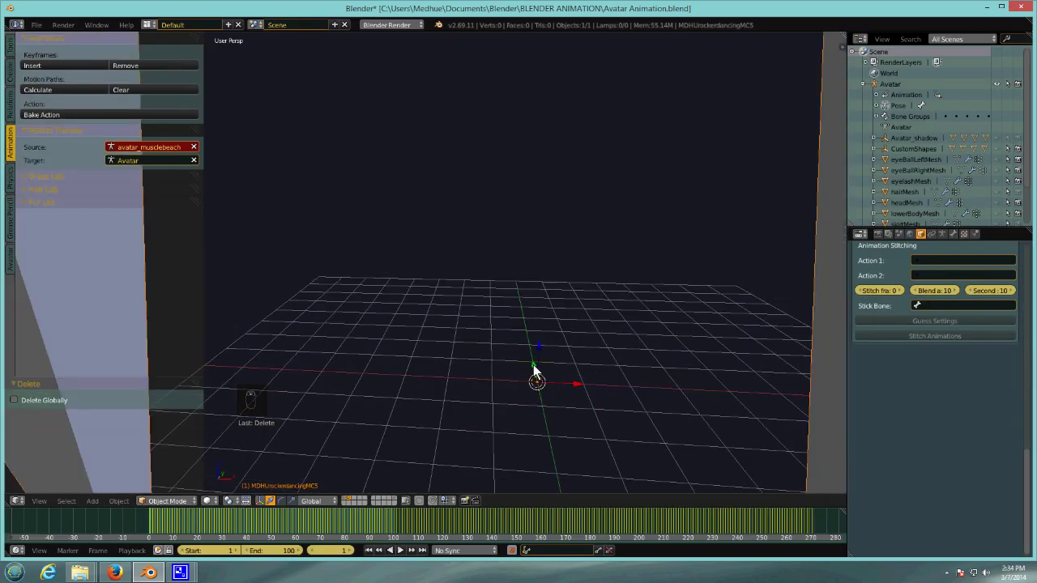
pyautogui.scroll(-2, 533, 372)
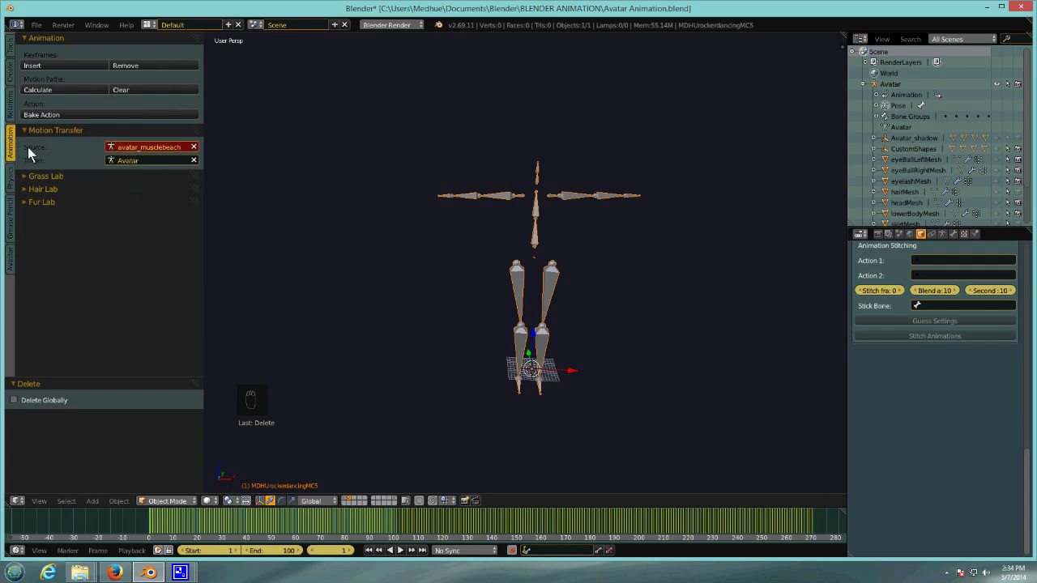
pyautogui.click(143, 147)
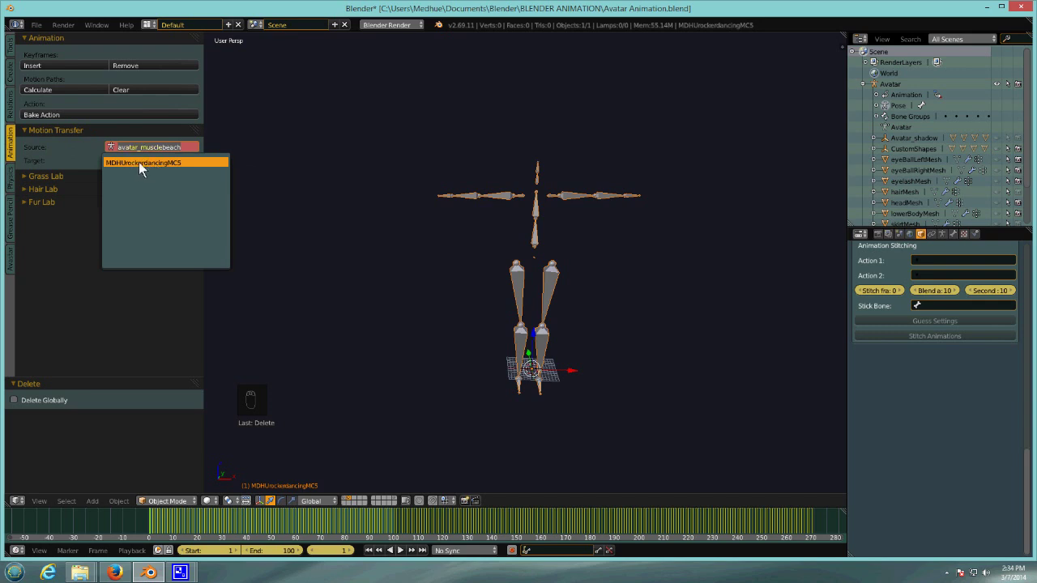
pyautogui.click(147, 162)
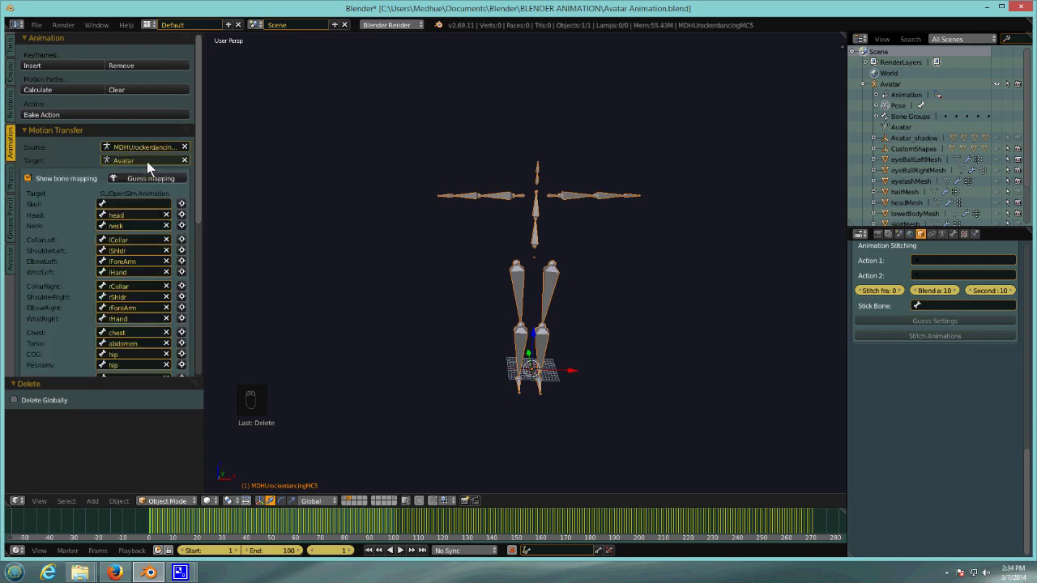
# - Check the bone mapping for the new source, match the armature scales and frame the rescaled MDHUrockerdancingMC5 rig
pyautogui.moveTo(198, 165); pyautogui.dragTo(267, 224)
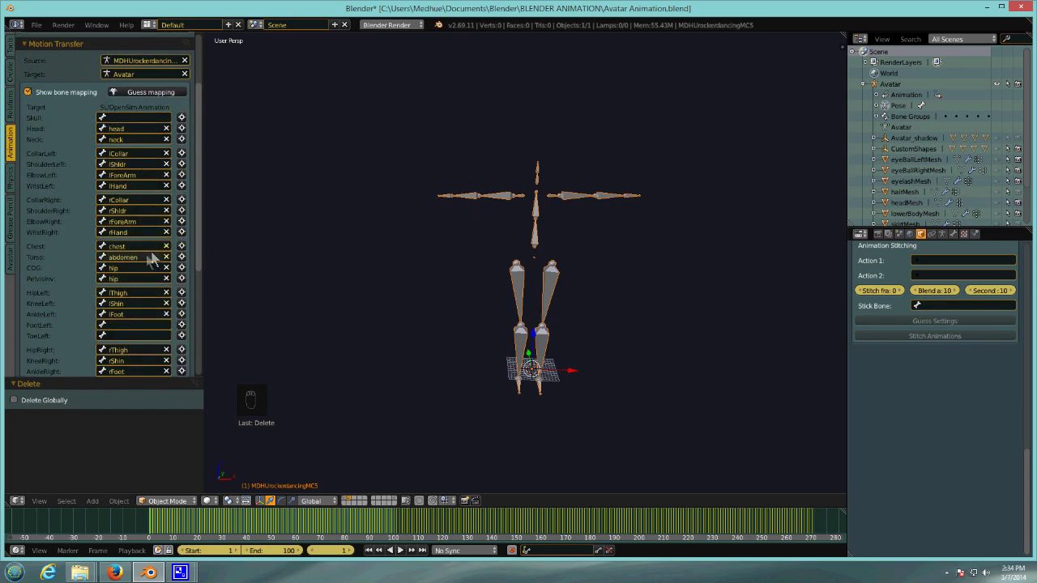
pyautogui.moveTo(201, 188); pyautogui.dragTo(199, 205)
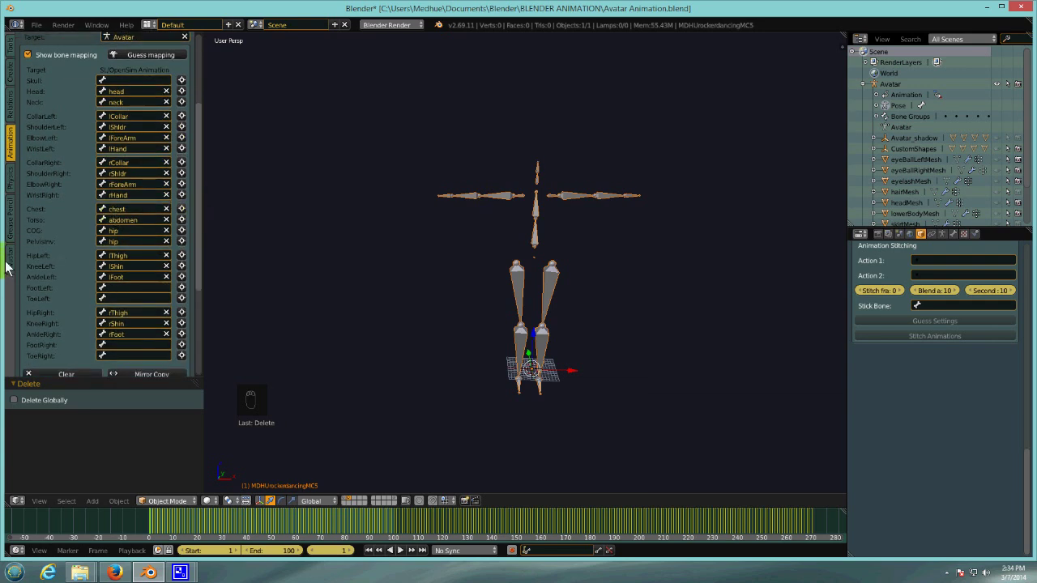
pyautogui.scroll(-5, 122, 260)
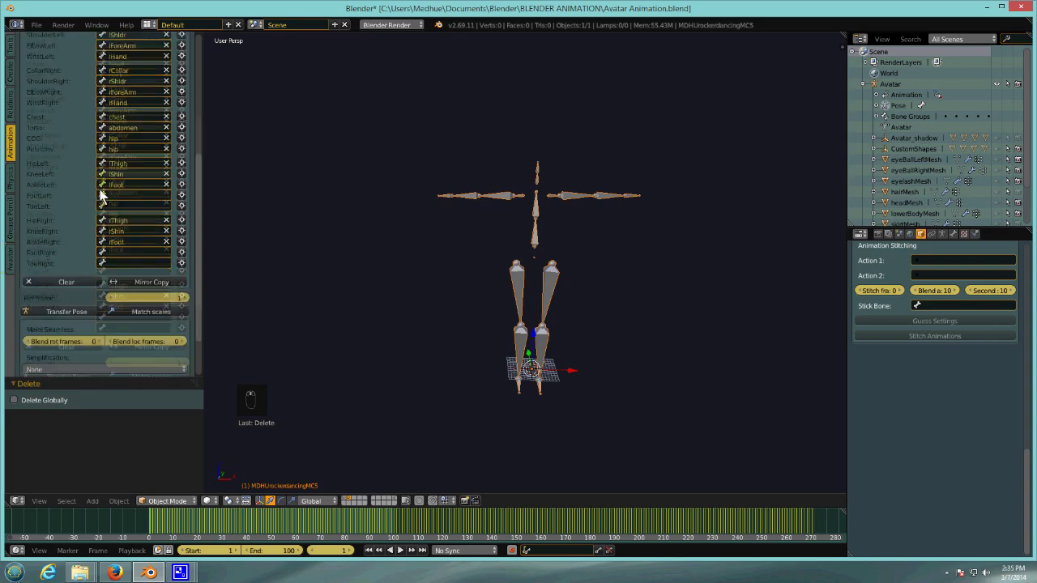
pyautogui.click(167, 250)
pyautogui.scroll(5, 645, 377)
pyautogui.press('KP_Decimal')
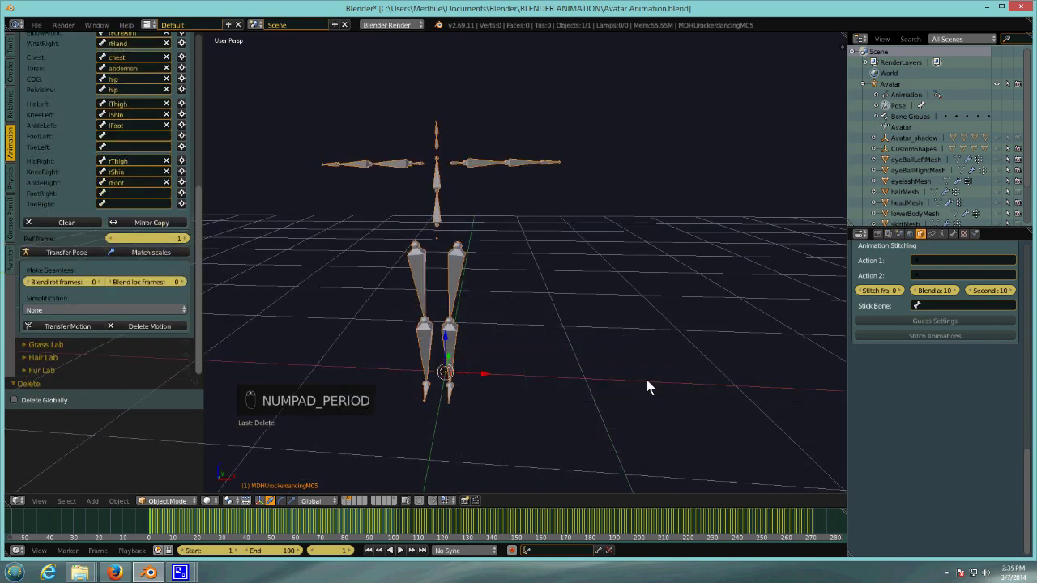
# - Show the Avatar's layer as well and move the MDHUrockerdancingMC5 armature about 0.175 along Y to line up with the Avatar
pyautogui.moveTo(459, 241); pyautogui.dragTo(389, 419, button='middle')
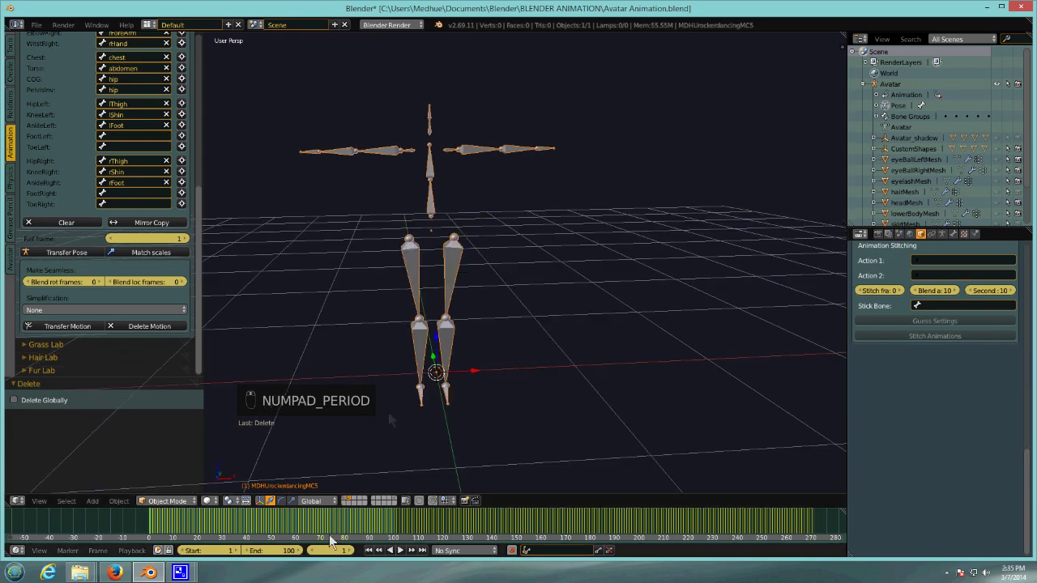
pyautogui.click(345, 502)
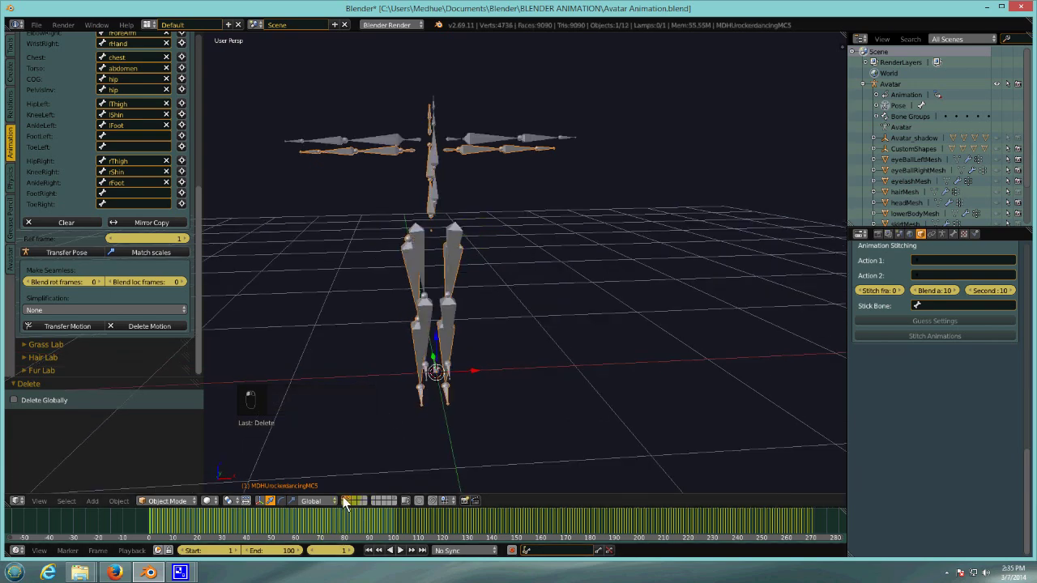
pyautogui.moveTo(465, 260); pyautogui.dragTo(446, 301, button='middle')
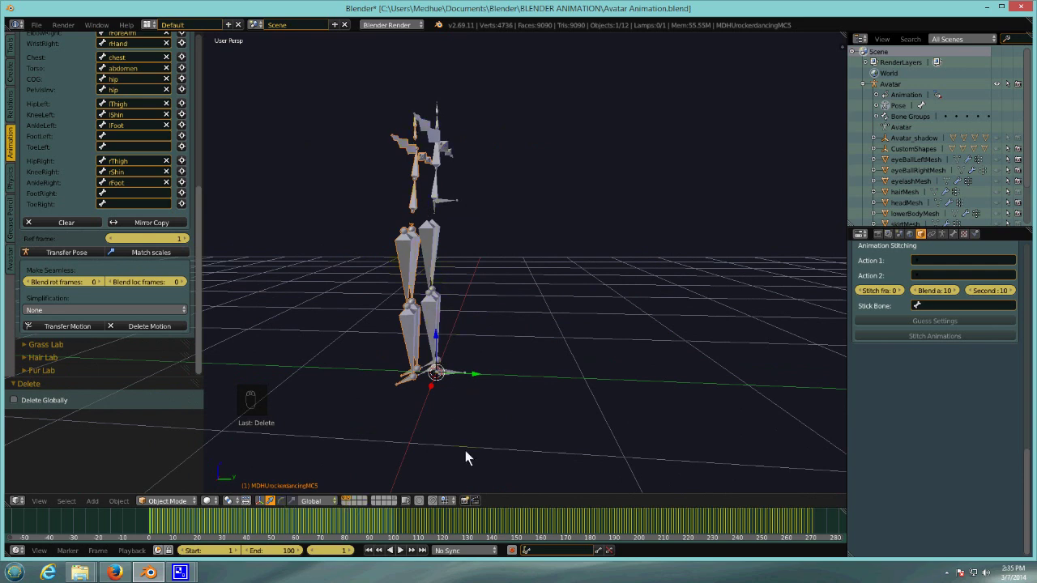
pyautogui.press('r')
pyautogui.press('z')
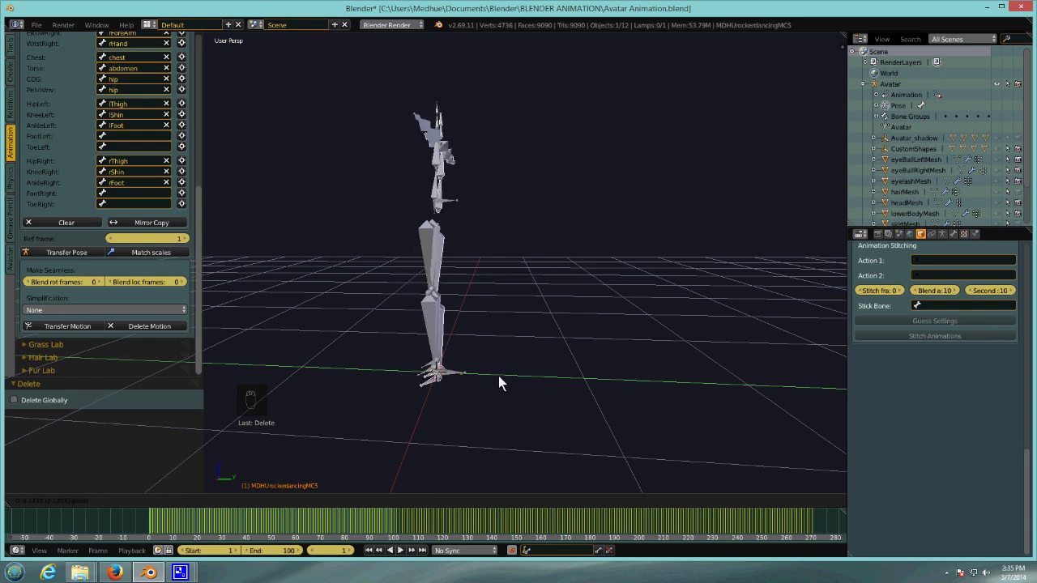
pyautogui.click(465, 336)
pyautogui.moveTo(467, 340); pyautogui.dragTo(598, 274, button='middle')
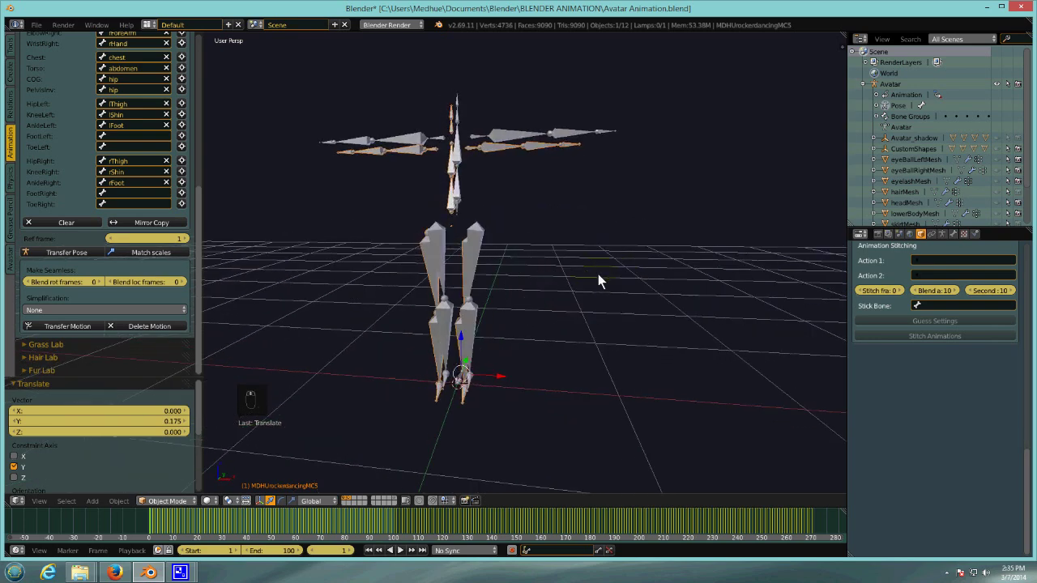
# - Move the MDHUrockerdancingMC5 armature about 0.034 along X, 0.067 along Z and -0.030 along Y to match the Avatar
pyautogui.moveTo(498, 377); pyautogui.dragTo(502, 374)
pyautogui.press('g')
pyautogui.press('z')
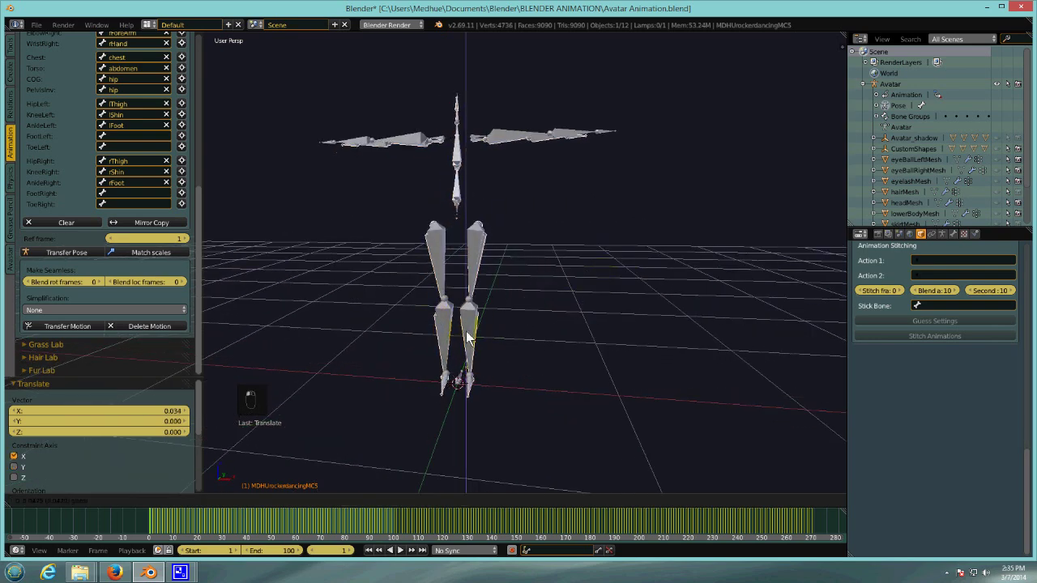
pyautogui.click(467, 335)
pyautogui.moveTo(467, 334); pyautogui.dragTo(648, 279, button='middle')
pyautogui.press('g')
pyautogui.press('y')
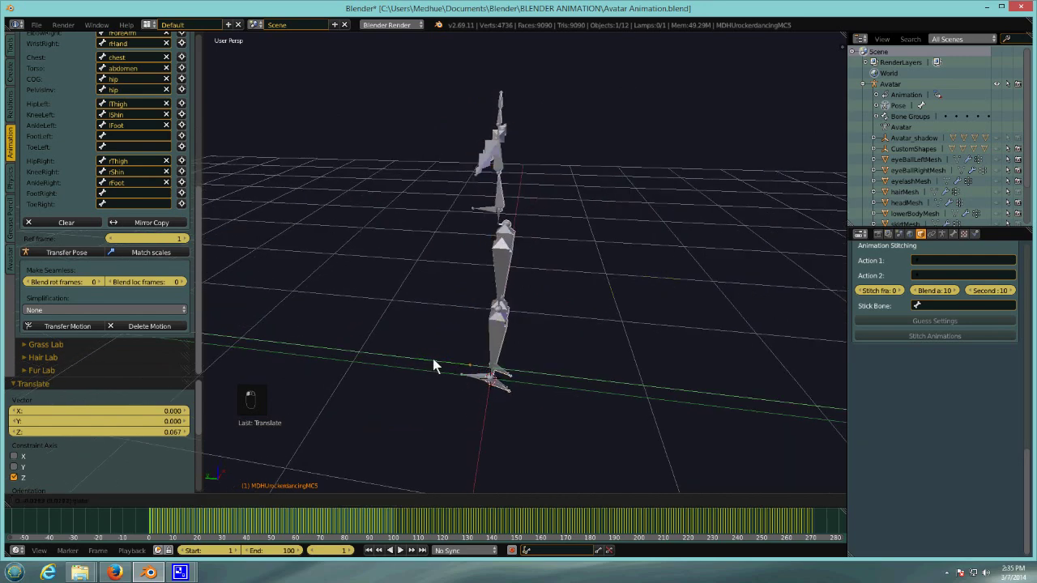
pyautogui.click(431, 355)
pyautogui.moveTo(619, 339); pyautogui.dragTo(531, 335, button='middle')
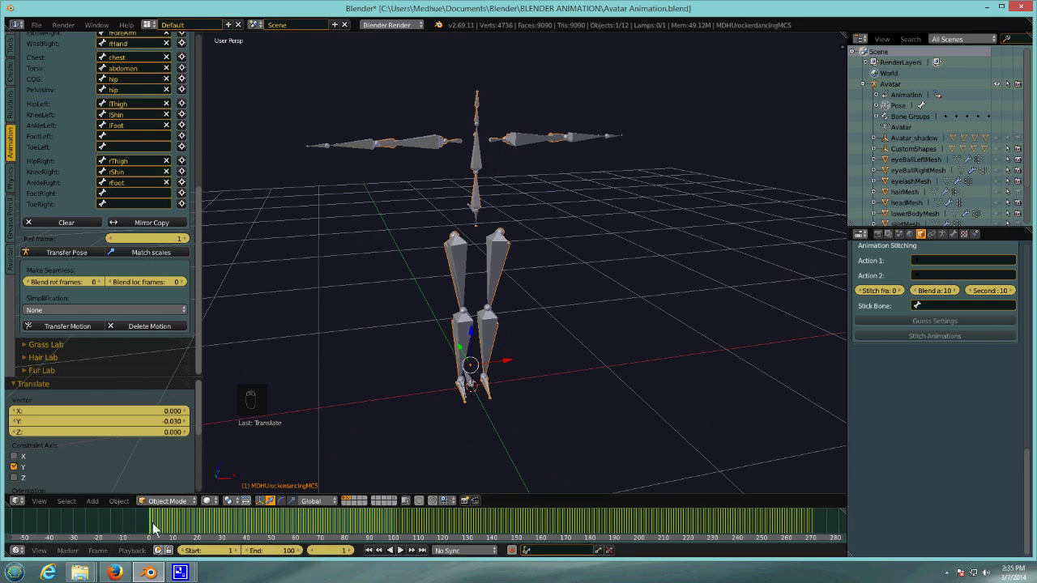
# - Preview the dance motion, set the scene's end frame to 269 and return to frame 1
pyautogui.moveTo(152, 528); pyautogui.dragTo(312, 528)
pyautogui.click(275, 550)
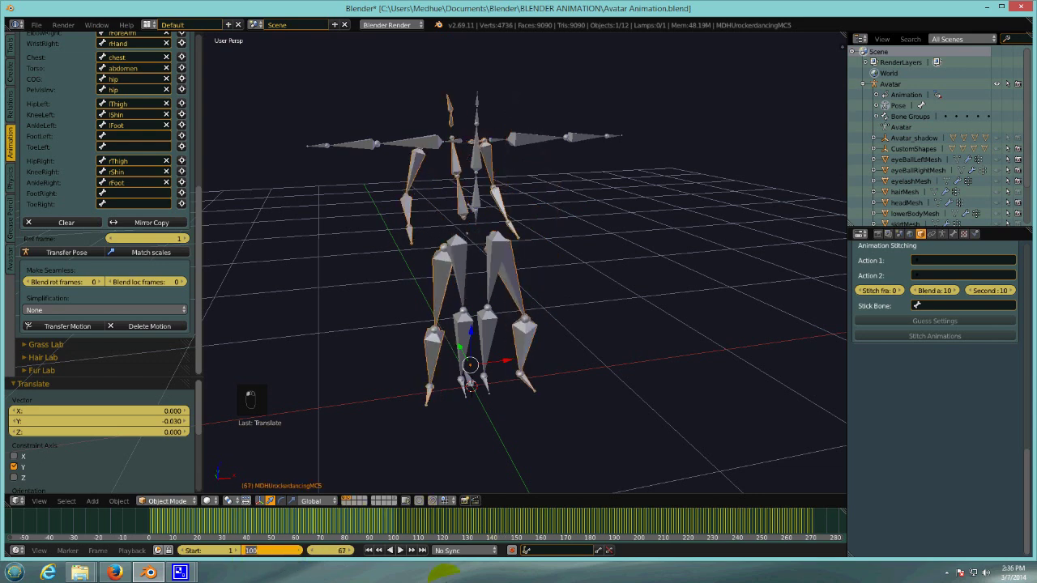
pyautogui.write('170')
pyautogui.press('Return')
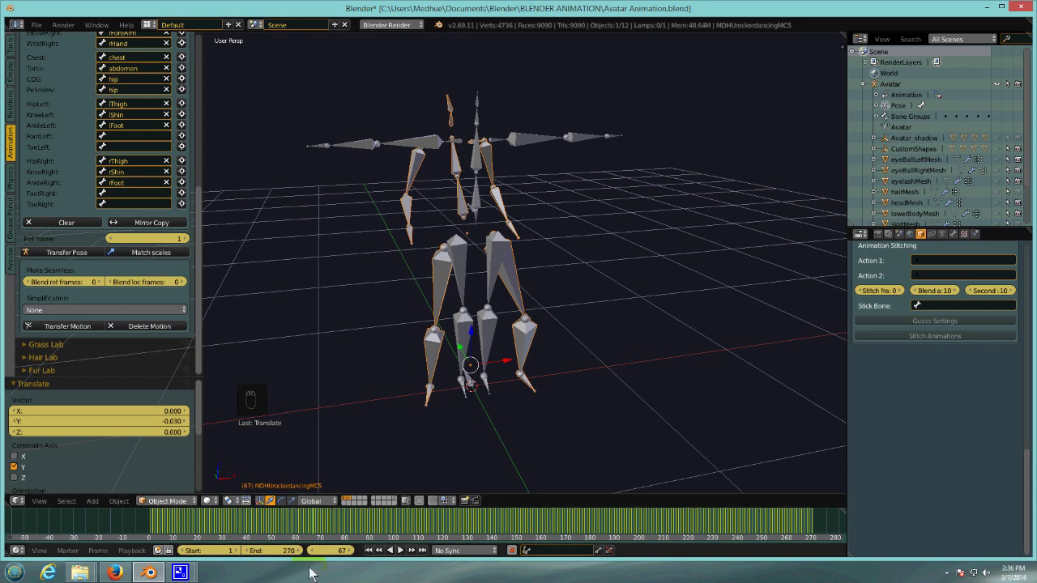
pyautogui.click(284, 551)
pyautogui.write('76')
pyautogui.press('Return')
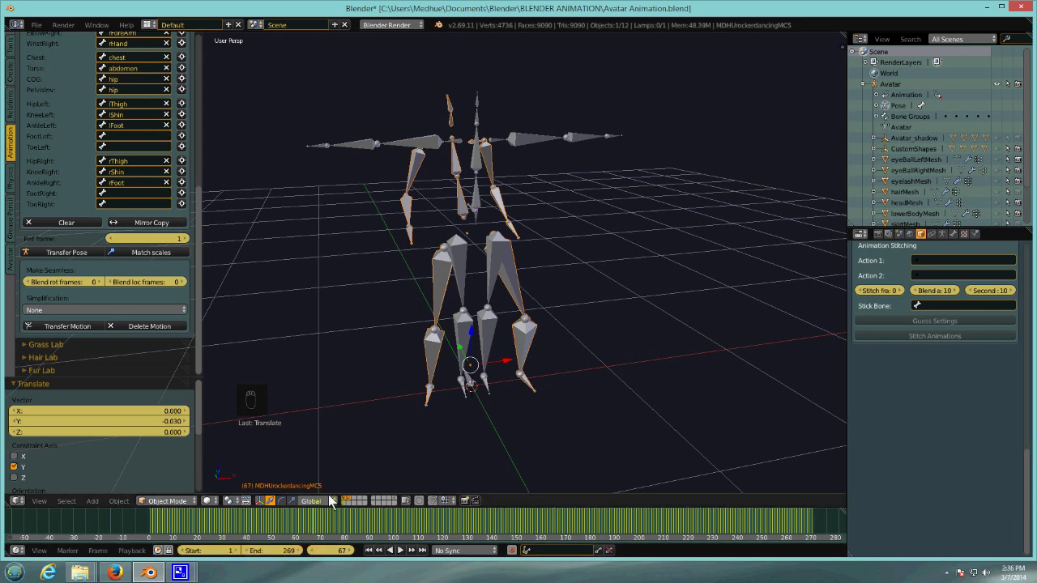
pyautogui.click(369, 550)
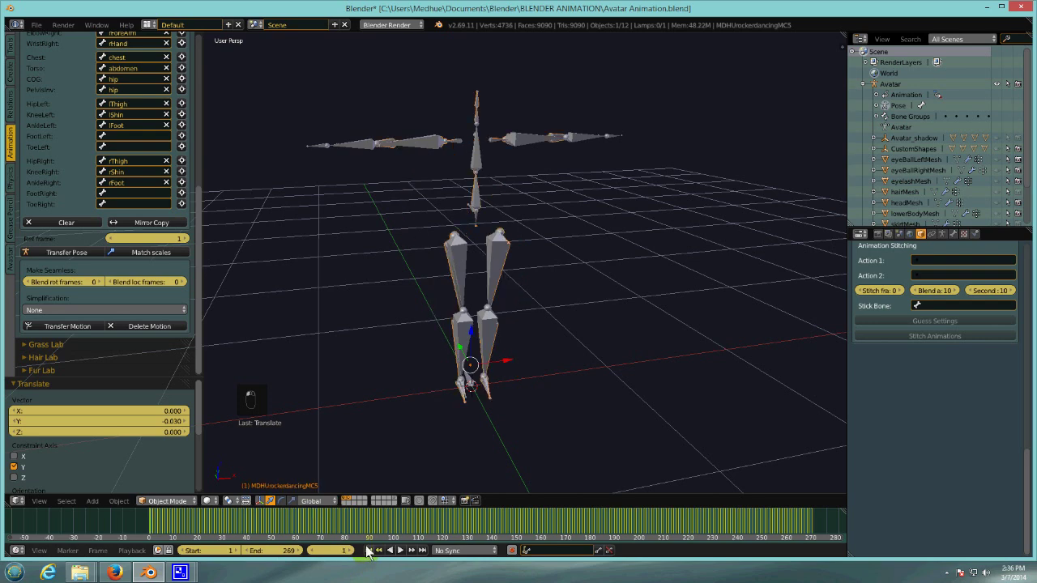
# - Switch the MDHUrockerdancingMC5 armature to Pose Mode and select its lThigh bone
pyautogui.moveTo(636, 97); pyautogui.dragTo(592, 311, button='middle')
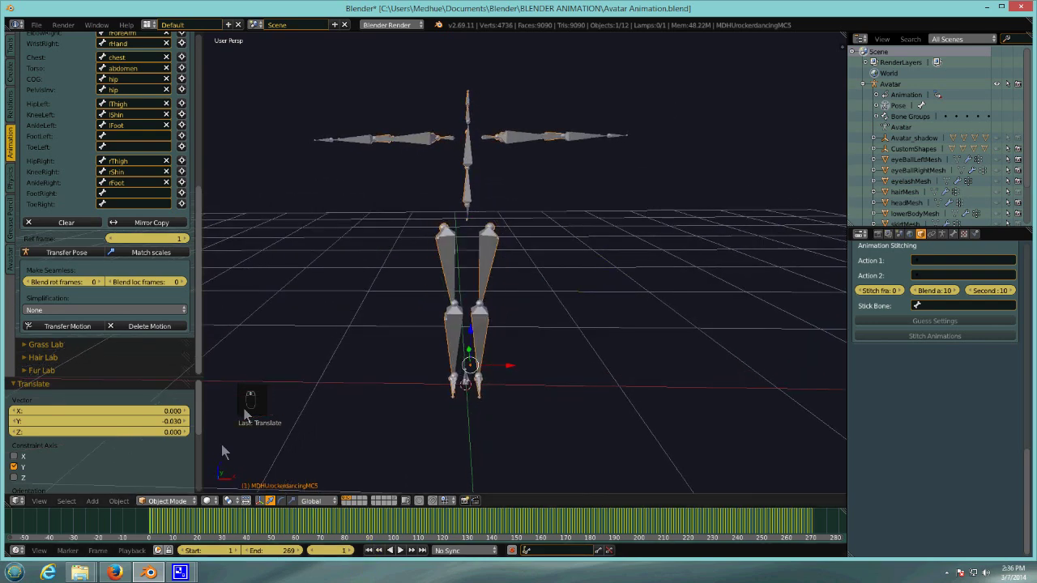
pyautogui.click(172, 500)
pyautogui.click(179, 467)
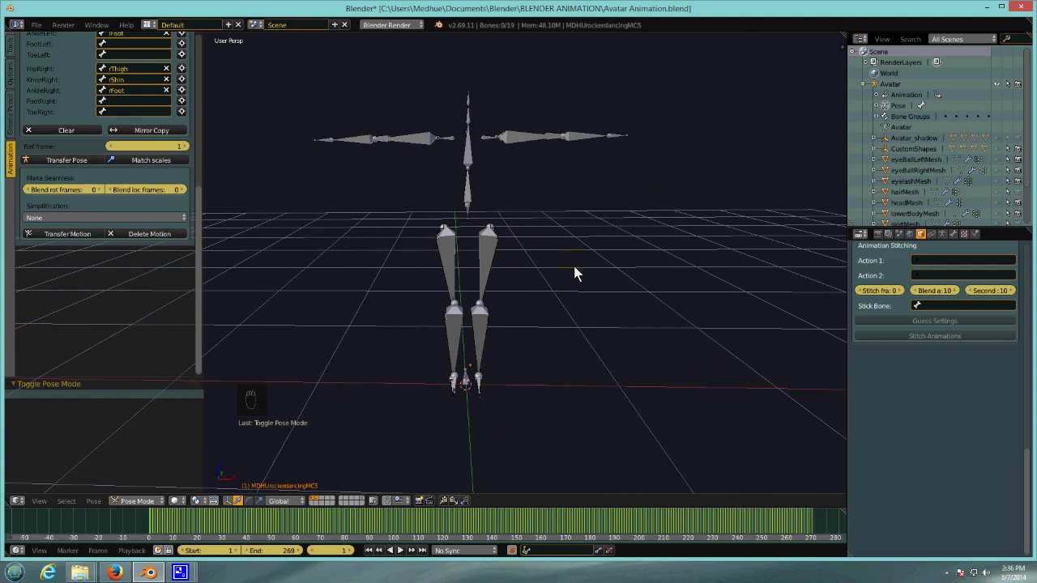
pyautogui.press('a')
pyautogui.press('a')
pyautogui.press('a')
pyautogui.press('a')
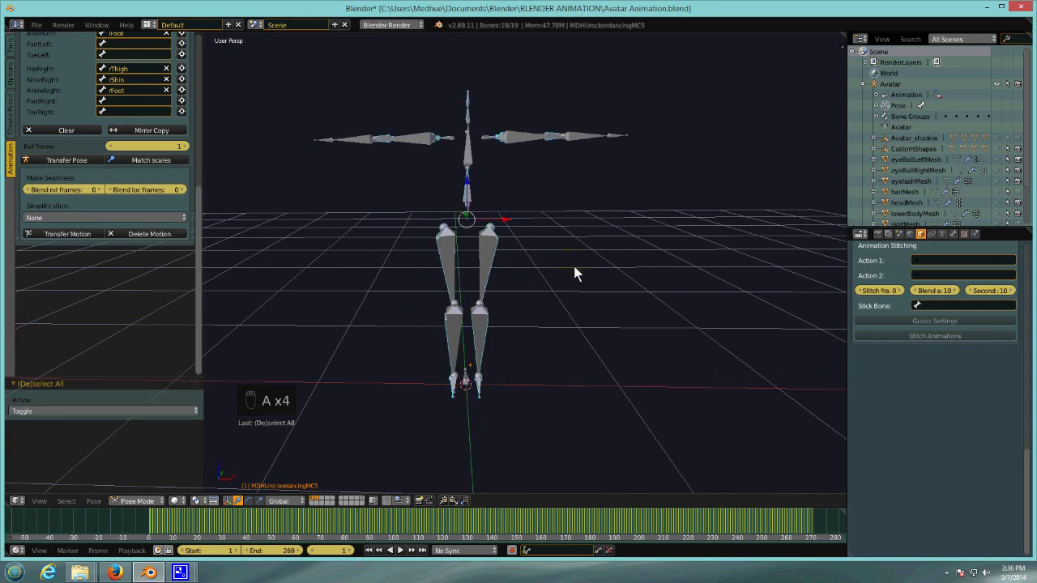
pyautogui.rightClick(486, 250)
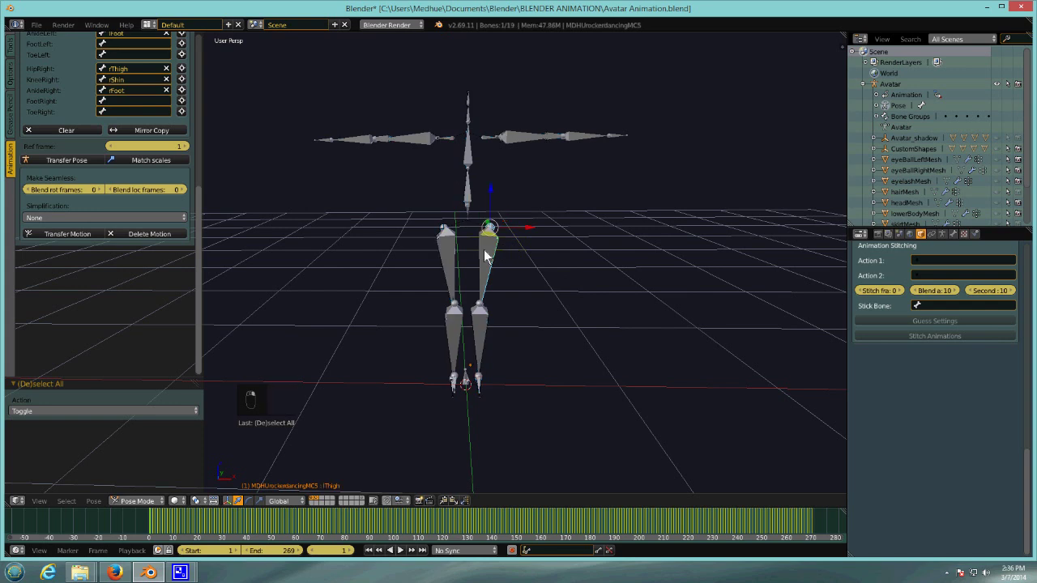
# - Display the Avatar armature's bones as Stick and reselect the lThigh bone of the MDHUrockerdancingMC5 rig
pyautogui.click(892, 83)
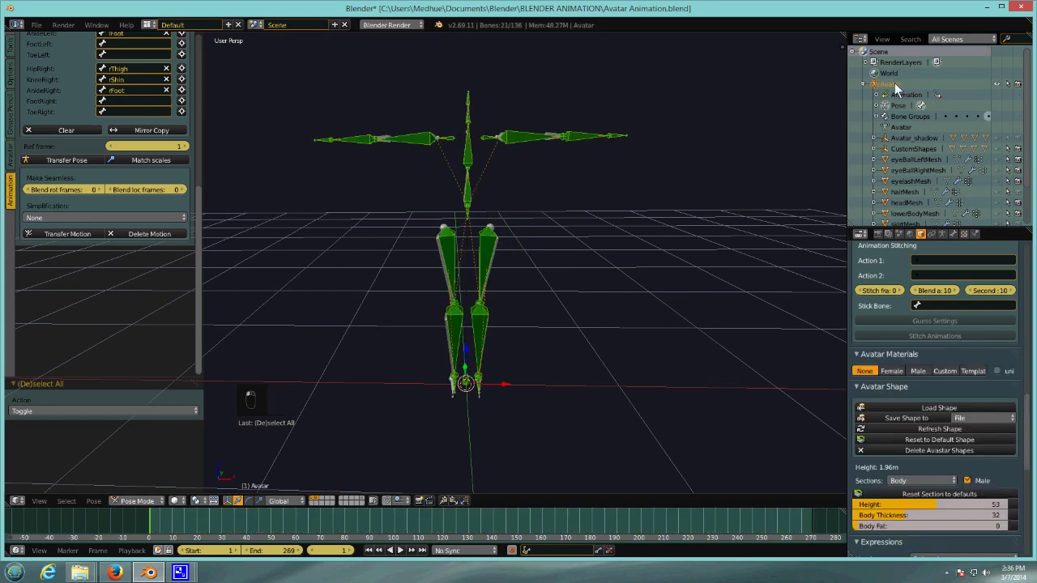
pyautogui.click(942, 234)
pyautogui.click(901, 397)
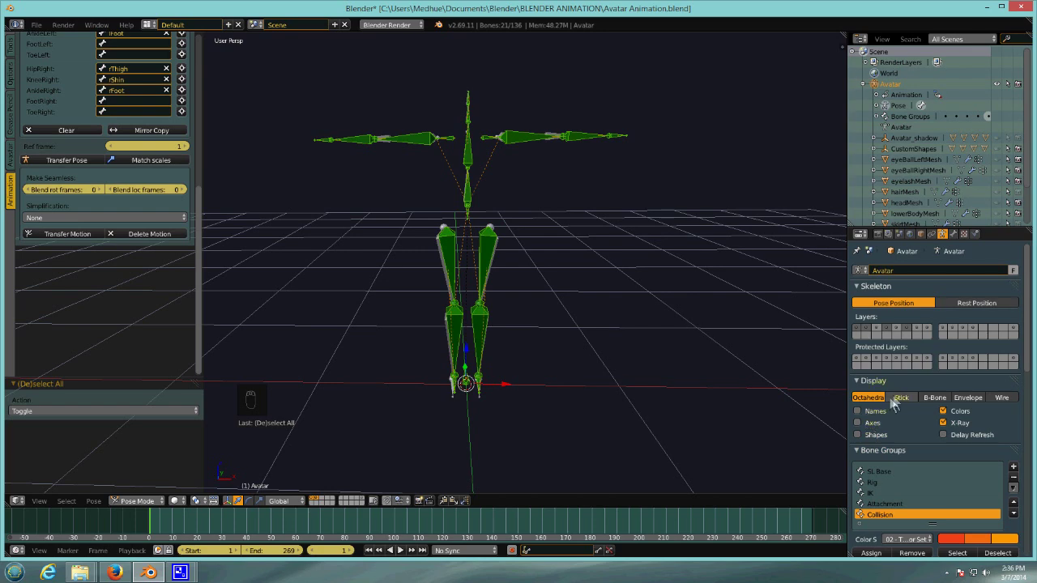
pyautogui.moveTo(613, 268); pyautogui.dragTo(586, 259, button='middle')
pyautogui.rightClick(477, 339)
pyautogui.rightClick(486, 261)
pyautogui.rightClick(486, 261)
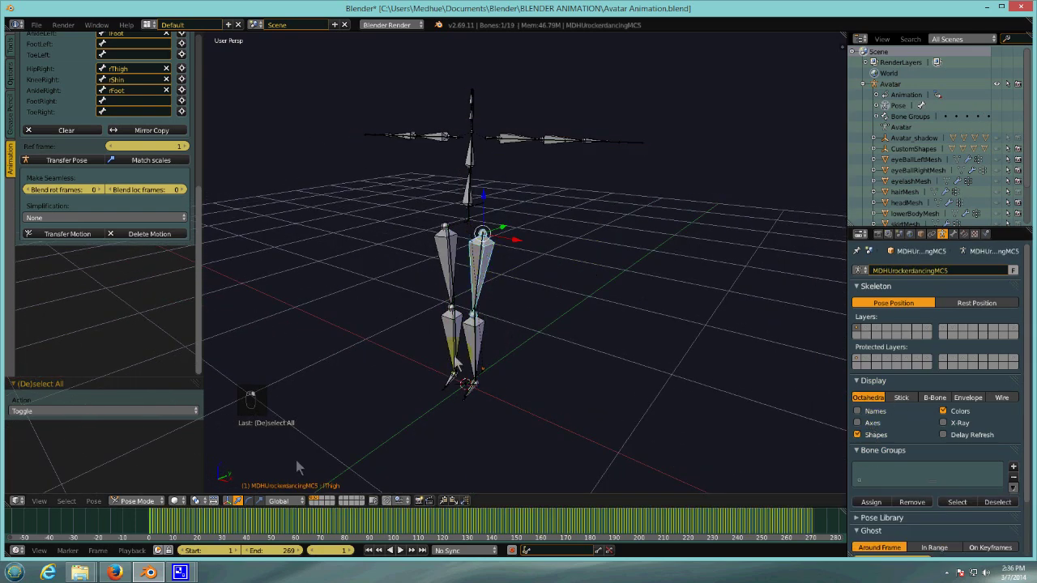
pyautogui.moveTo(527, 267); pyautogui.dragTo(562, 224, button='middle')
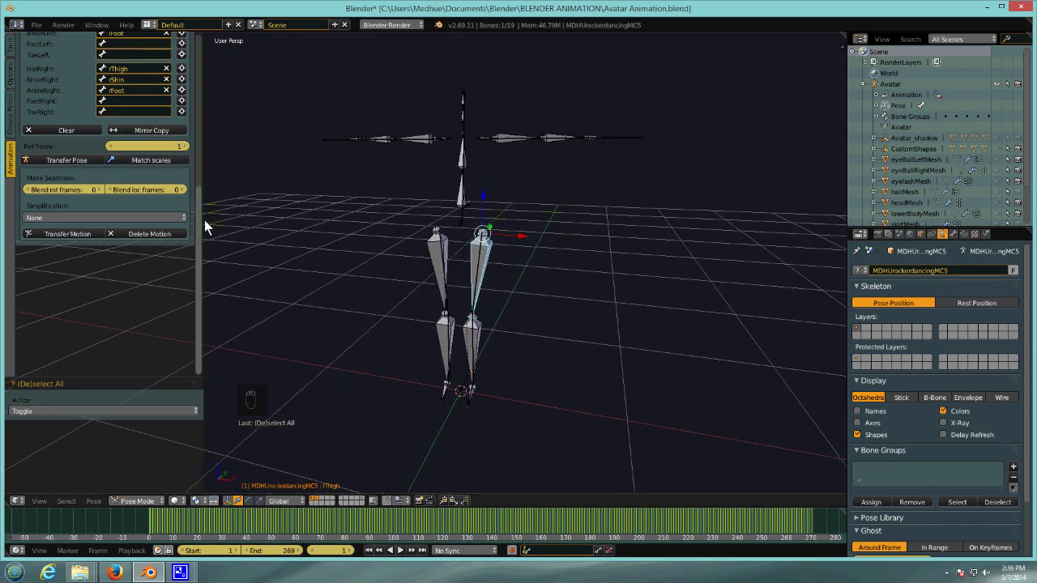
# - Clear all bone assignments in the Motion Transfer mapping
pyautogui.moveTo(200, 223); pyautogui.dragTo(206, 69)
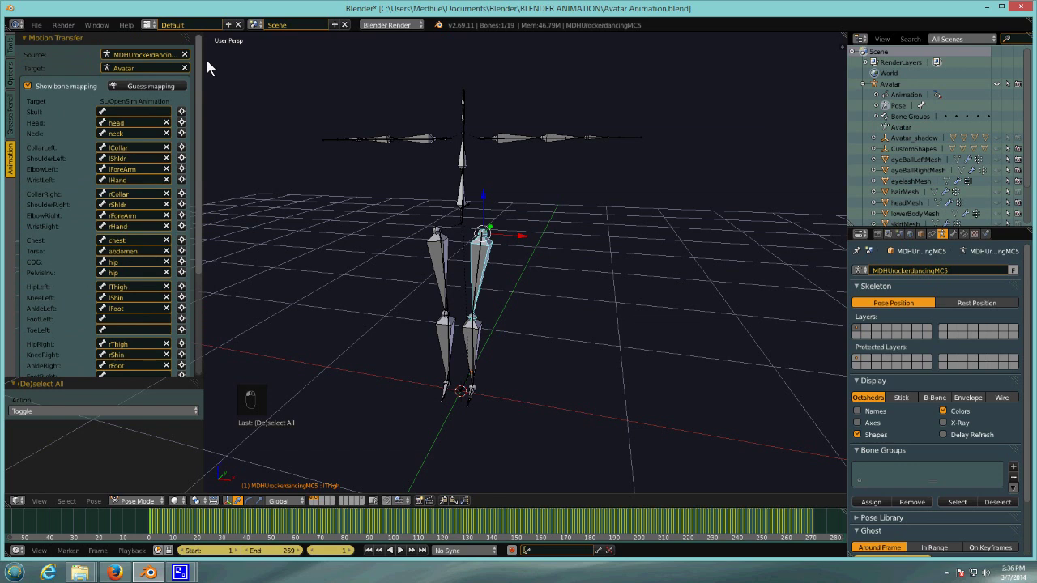
pyautogui.scroll(-5, 81, 341)
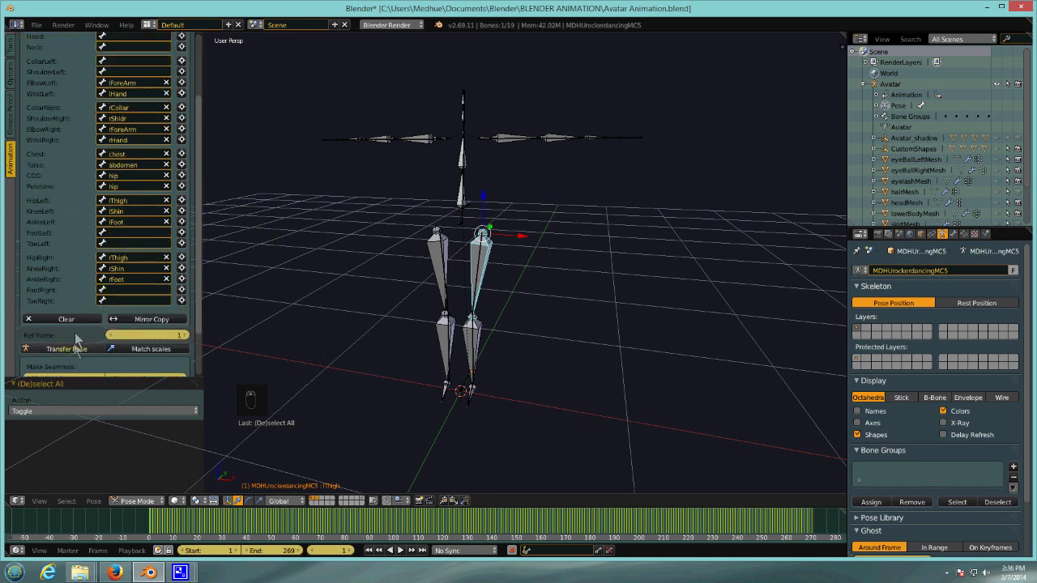
pyautogui.click(82, 321)
pyautogui.scroll(5, 97, 243)
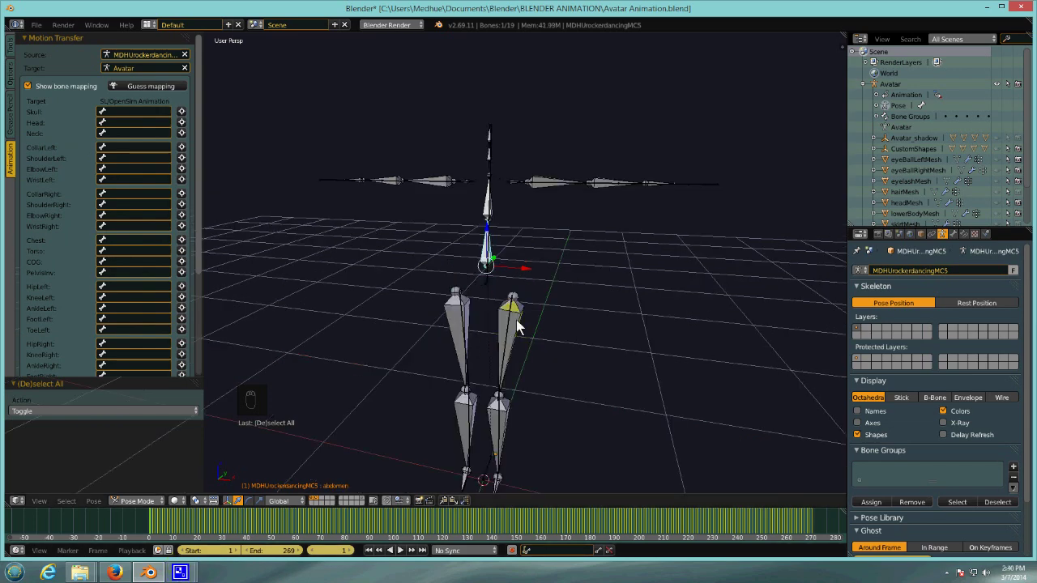
# - Map the source rig's abdomen bone to Torso and its chest bone to Chest
pyautogui.rightClick(486, 263)
pyautogui.moveTo(503, 268)
pyautogui.mouseDown(button='middle')
pyautogui.moveTo(490, 255)
pyautogui.moveTo(487, 263)
pyautogui.mouseUp(button='middle')
pyautogui.scroll(3, 493, 247)
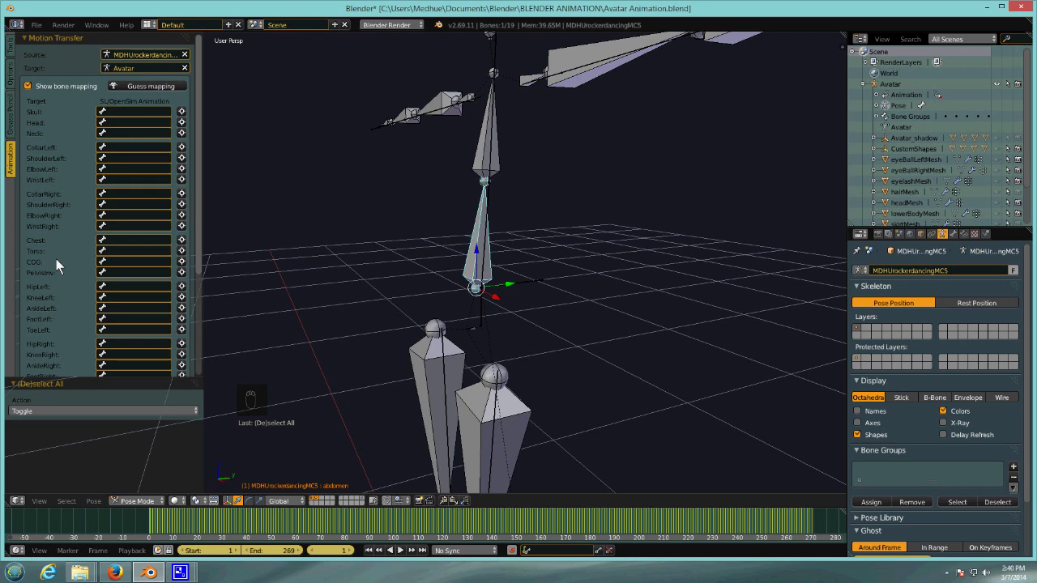
pyautogui.click(182, 252)
pyautogui.rightClick(489, 138)
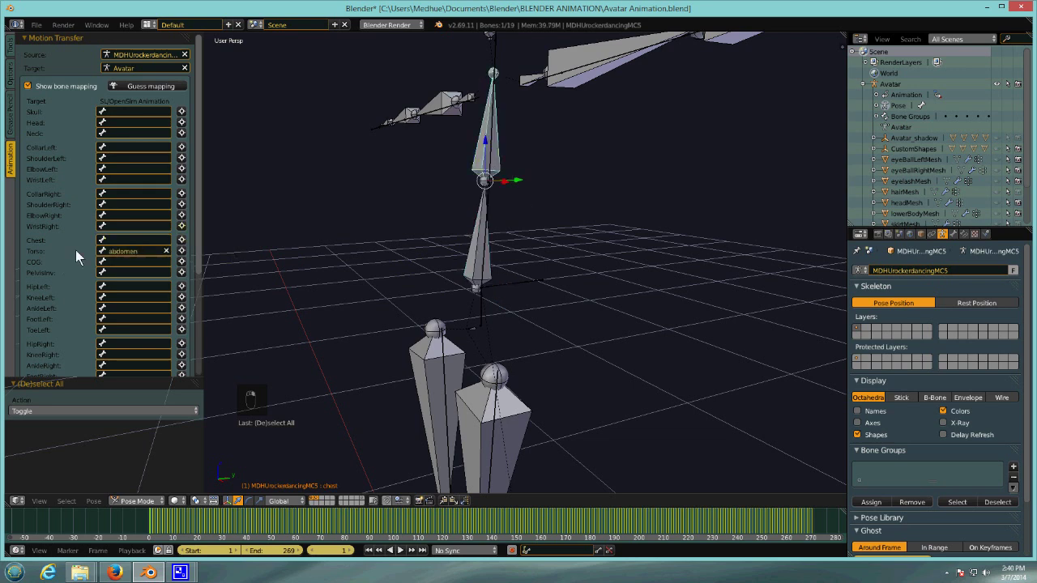
pyautogui.click(182, 240)
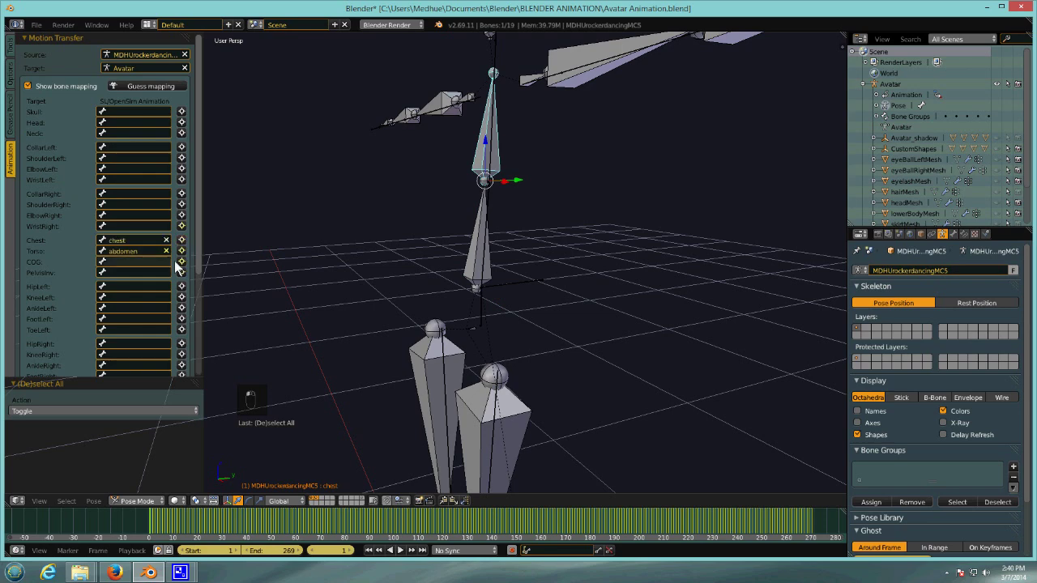
# - Map the source rig's small hip bone to both COG and PelvisInv
pyautogui.scroll(3, 470, 334)
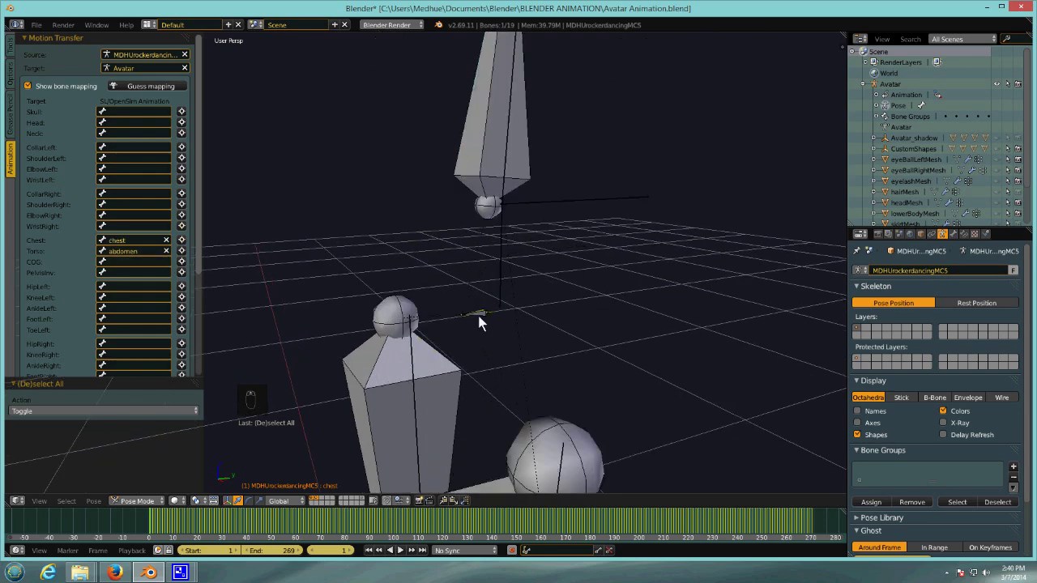
pyautogui.rightClick(478, 316)
pyautogui.click(182, 263)
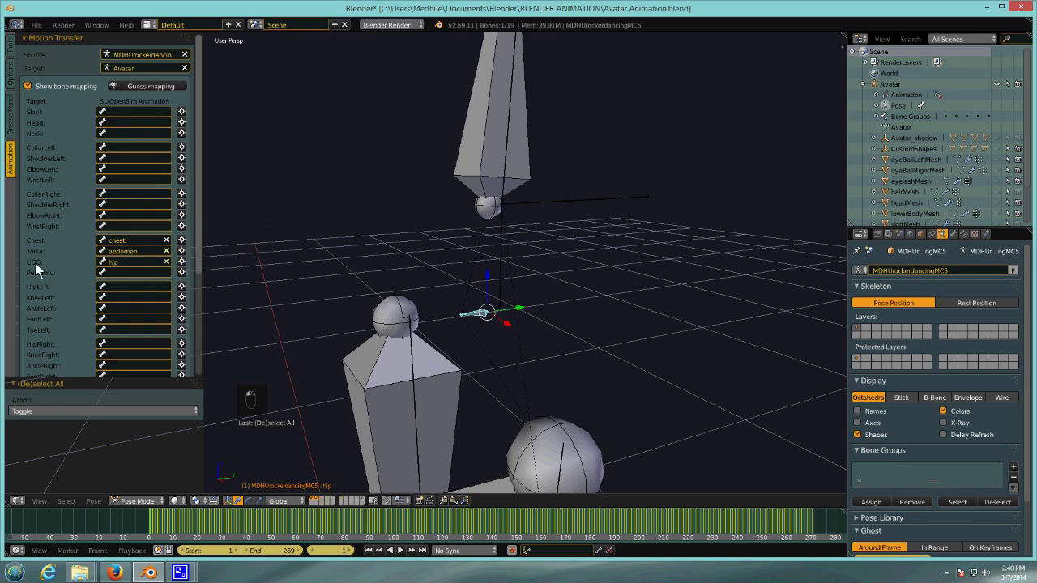
pyautogui.click(182, 272)
# - Map lCollar, lShldr, lForeArm and lHand to CollarLeft, ShoulderLeft, ElbowLeft and WristLeft
pyautogui.rightClick(548, 116)
pyautogui.scroll(5, 578, 139)
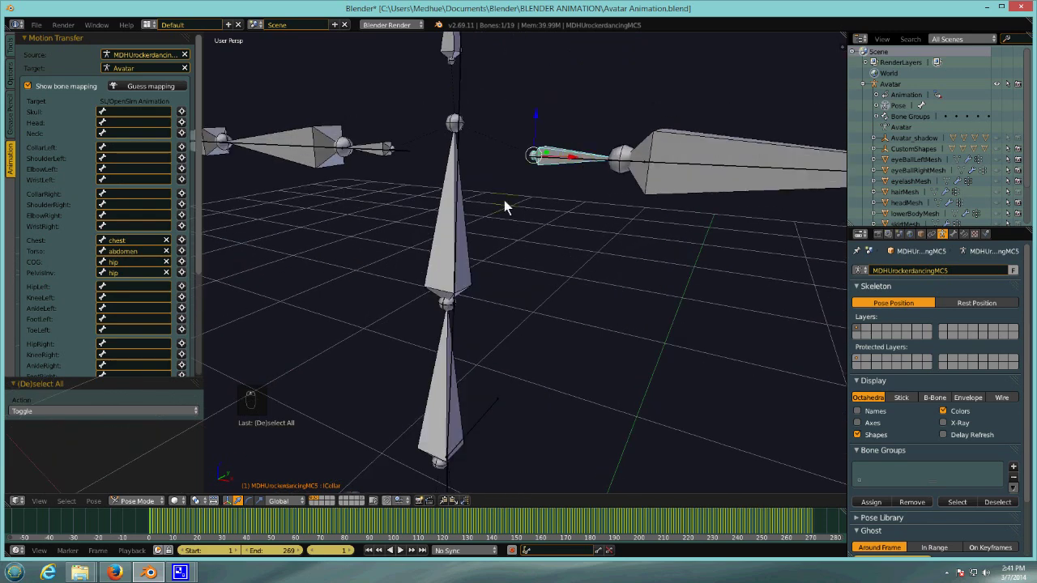
pyautogui.click(182, 148)
pyautogui.rightClick(669, 183)
pyautogui.click(179, 158)
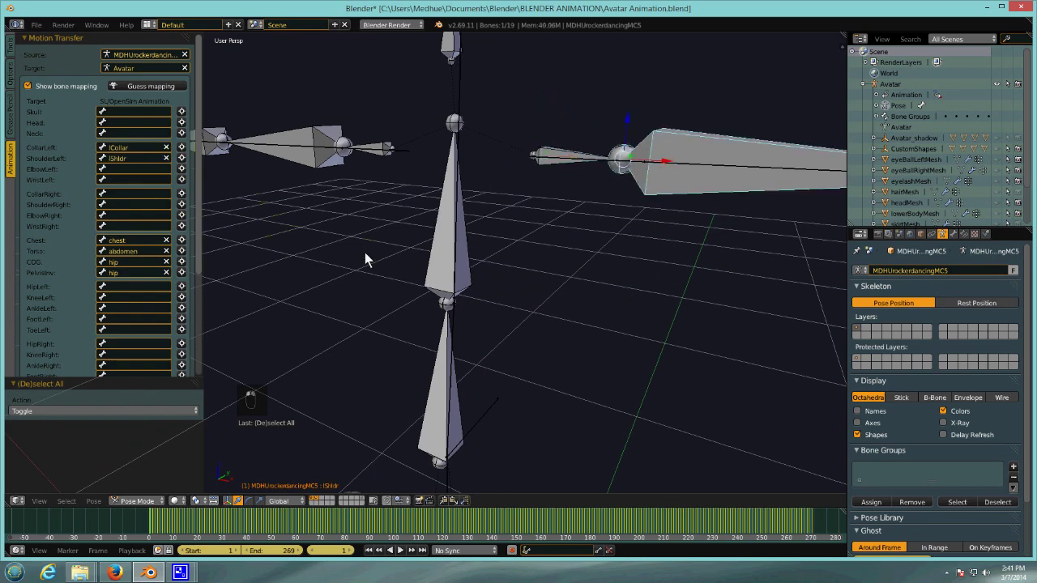
pyautogui.scroll(-3, 365, 257)
pyautogui.rightClick(712, 239)
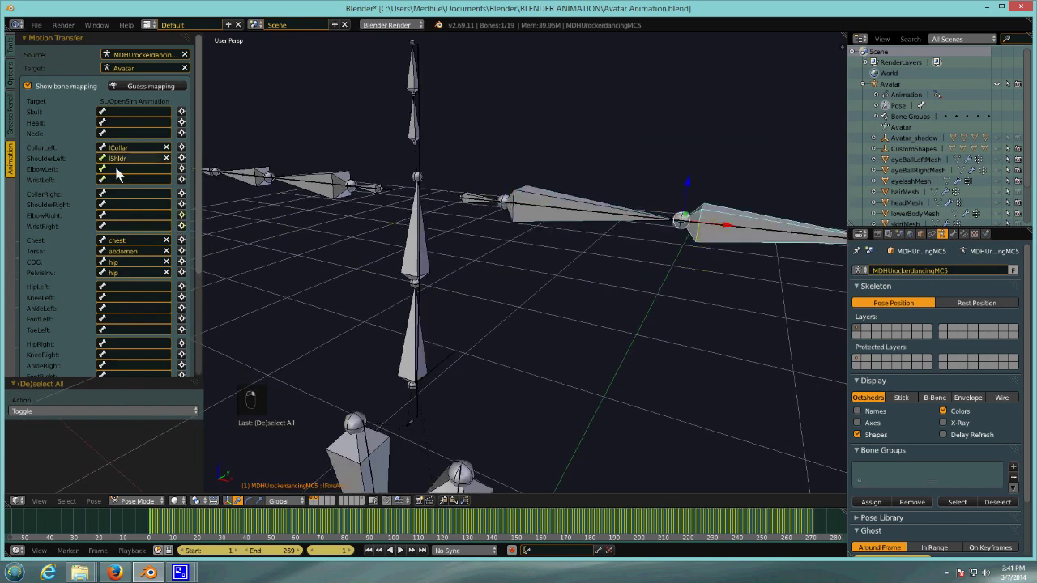
pyautogui.click(181, 169)
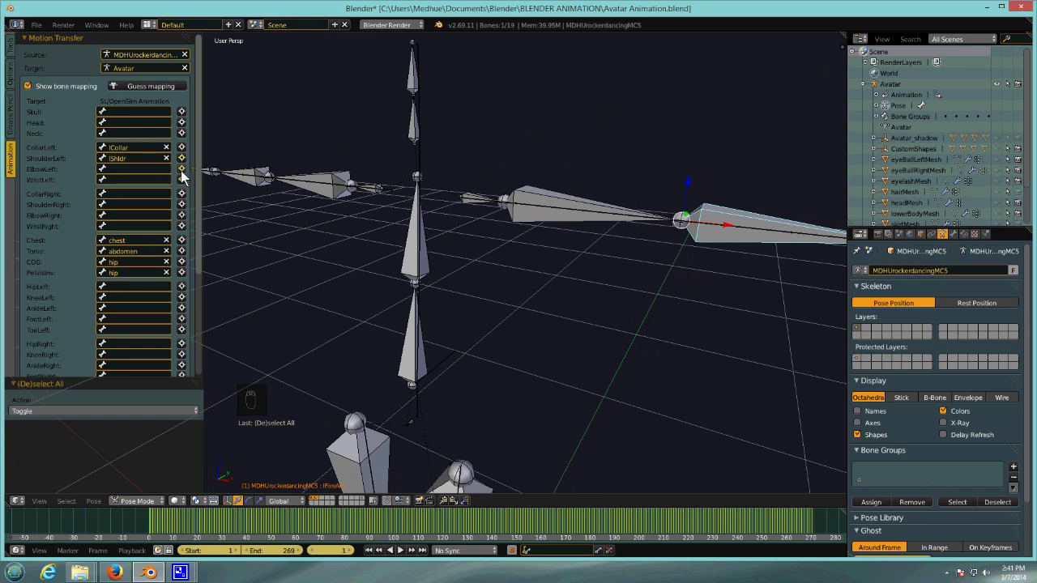
pyautogui.moveTo(704, 262); pyautogui.dragTo(713, 273, button='middle')
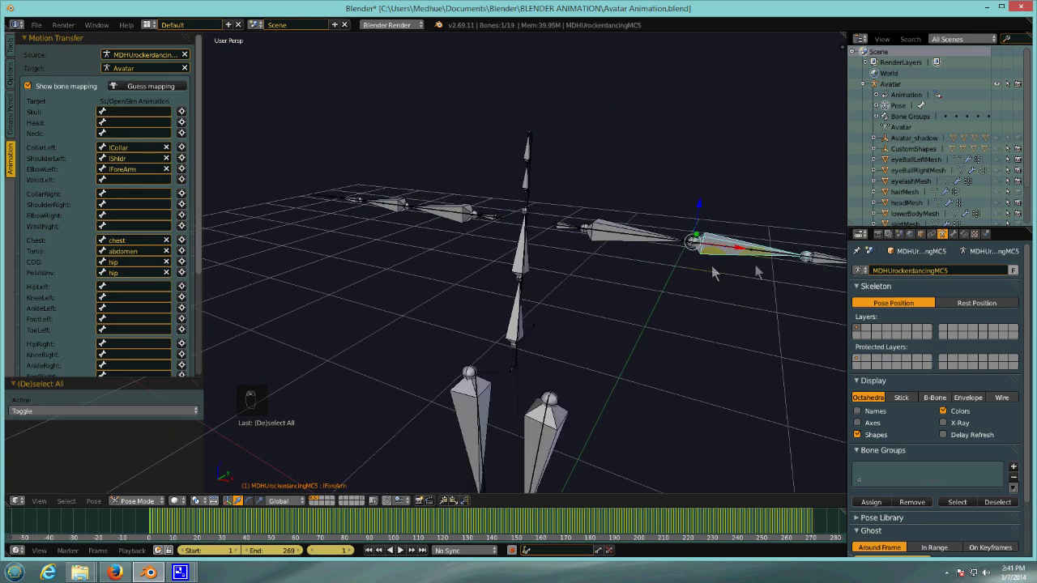
pyautogui.rightClick(798, 261)
pyautogui.click(182, 179)
# - Map the left leg bones lThigh, lShin and lFoot to HipLeft, KneeLeft and AnkleLeft
pyautogui.rightClick(539, 401)
pyautogui.click(181, 286)
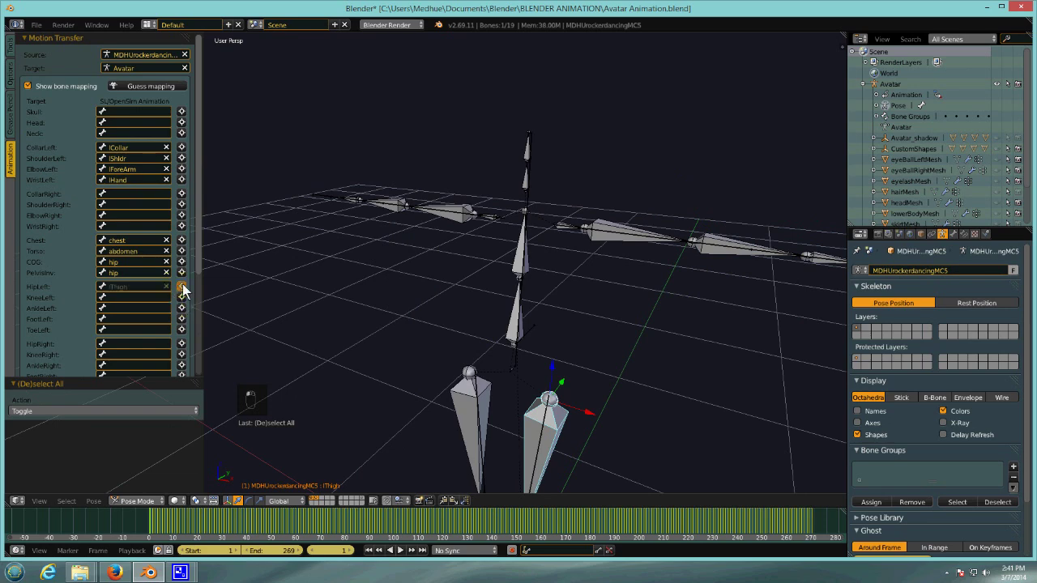
pyautogui.moveTo(544, 415); pyautogui.dragTo(507, 348, button='middle')
pyautogui.rightClick(506, 345)
pyautogui.click(181, 297)
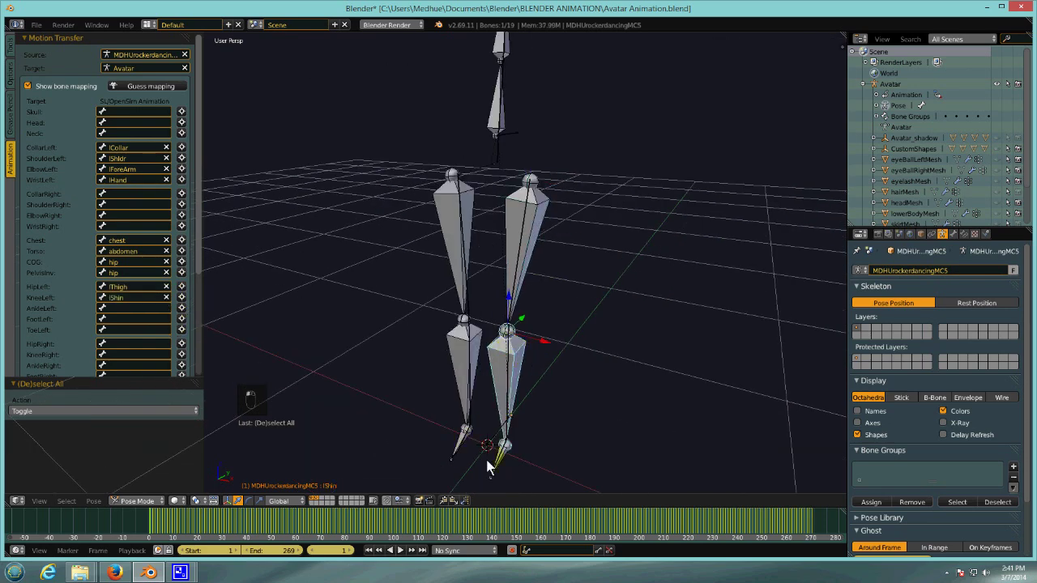
pyautogui.rightClick(502, 444)
pyautogui.click(181, 308)
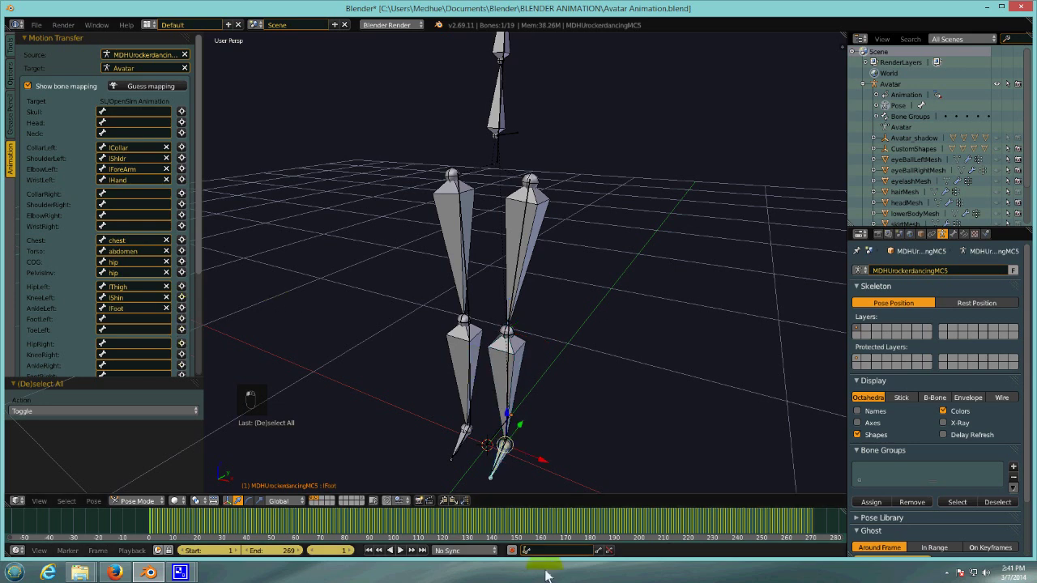
# - Map the source rig's neck bone to Neck and its head bone to Head
pyautogui.moveTo(622, 247); pyautogui.dragTo(480, 259, button='middle')
pyautogui.rightClick(494, 213)
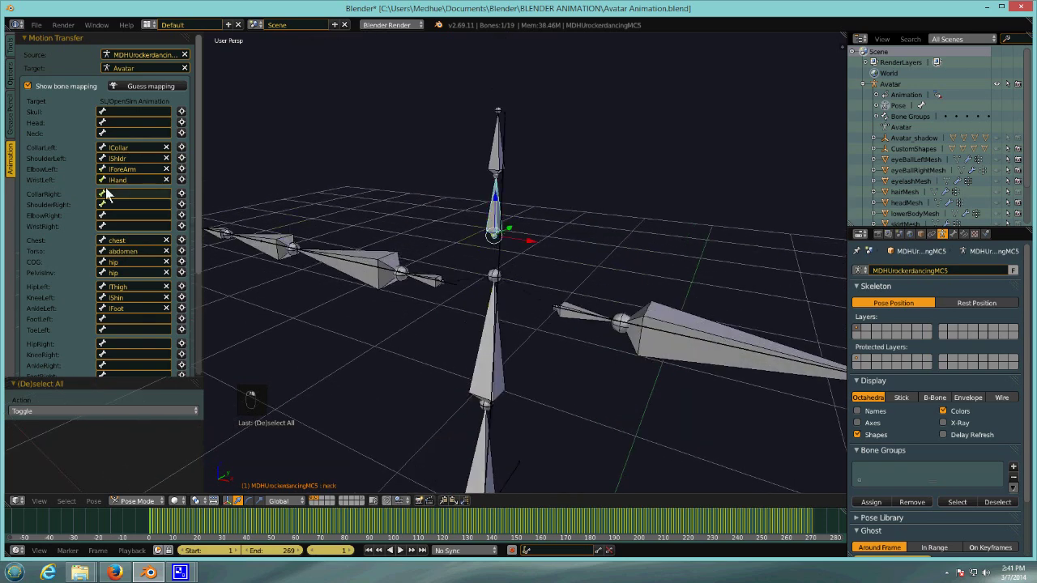
pyautogui.click(181, 133)
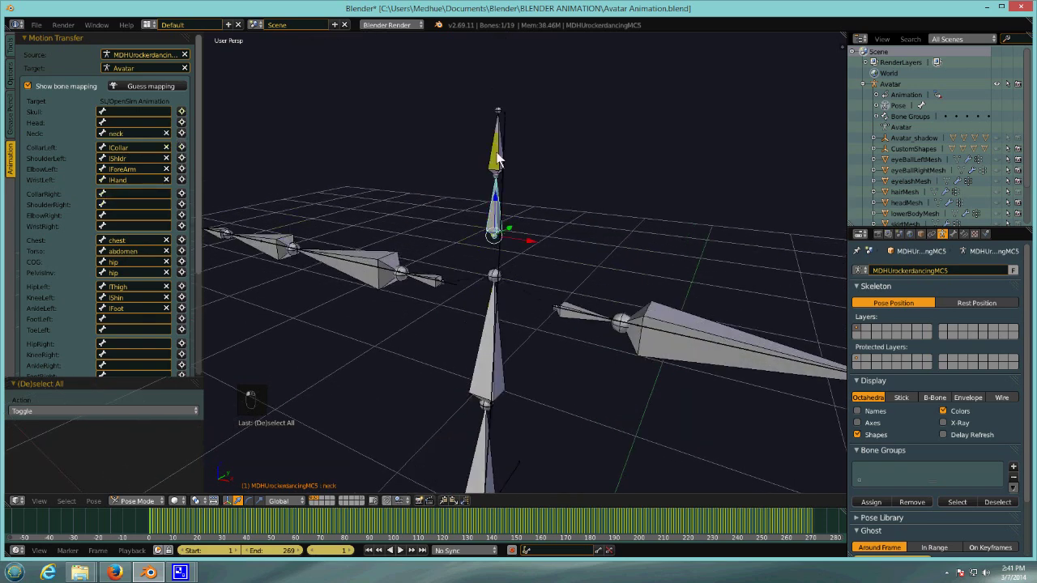
pyautogui.click(182, 122)
# - Mirror the left-side arm and leg bone assignments to the right side of the mapping
pyautogui.moveTo(527, 291)
pyautogui.mouseDown(button='middle')
pyautogui.moveTo(542, 360)
pyautogui.moveTo(522, 283)
pyautogui.mouseUp(button='middle')
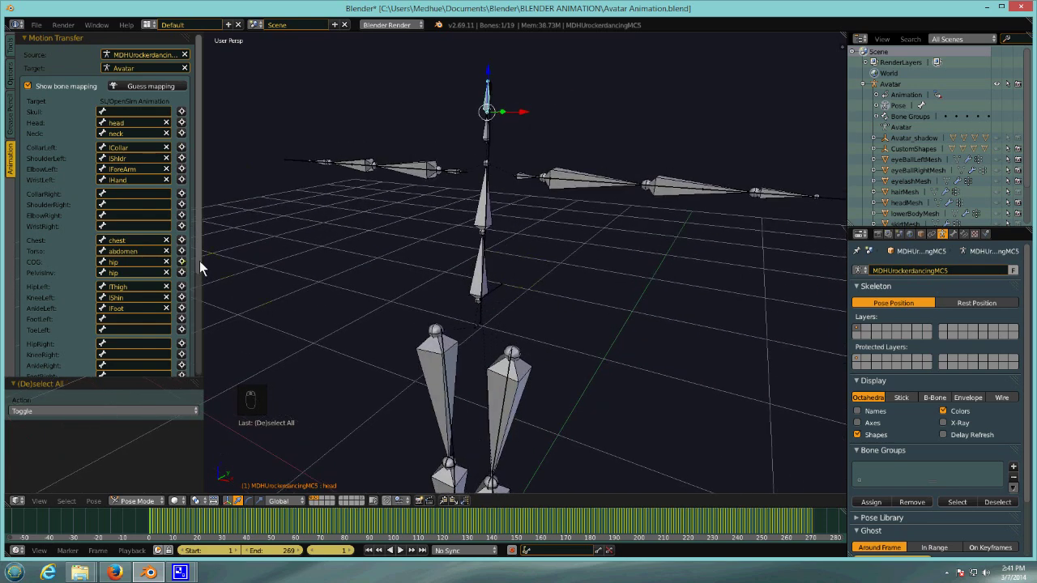
pyautogui.scroll(-5, 199, 261)
pyautogui.click(147, 260)
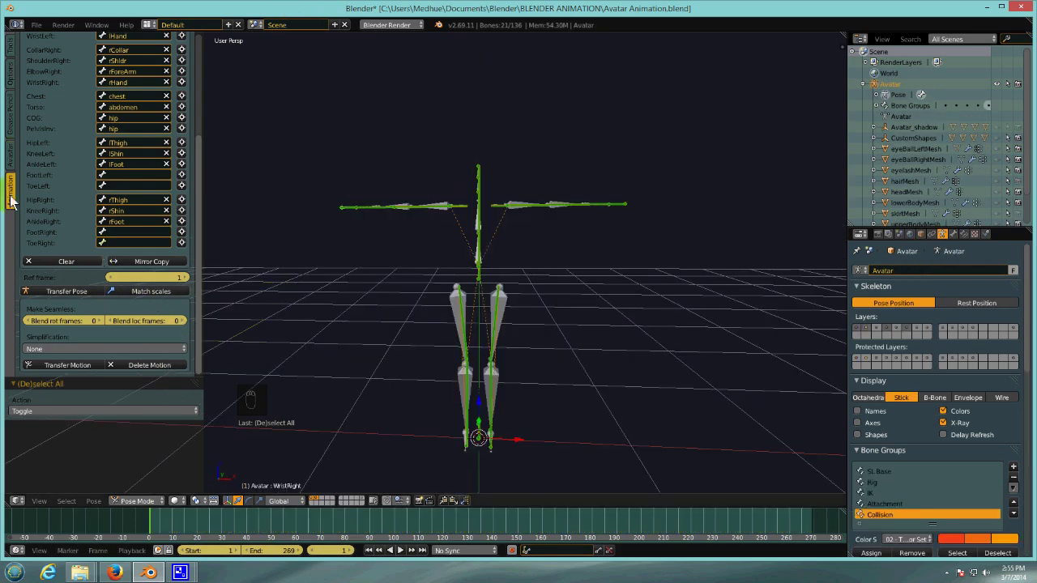
# - Apply the Retarget bone display preset to the avatar rig and return it to Pose Mode with the motion transfer settings showing
pyautogui.click(11, 157)
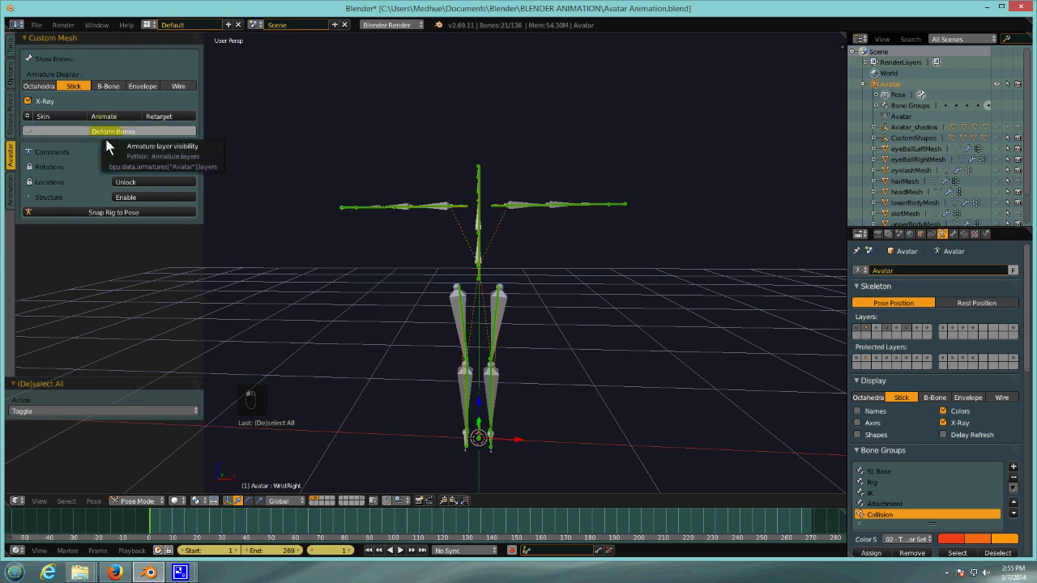
pyautogui.click(170, 116)
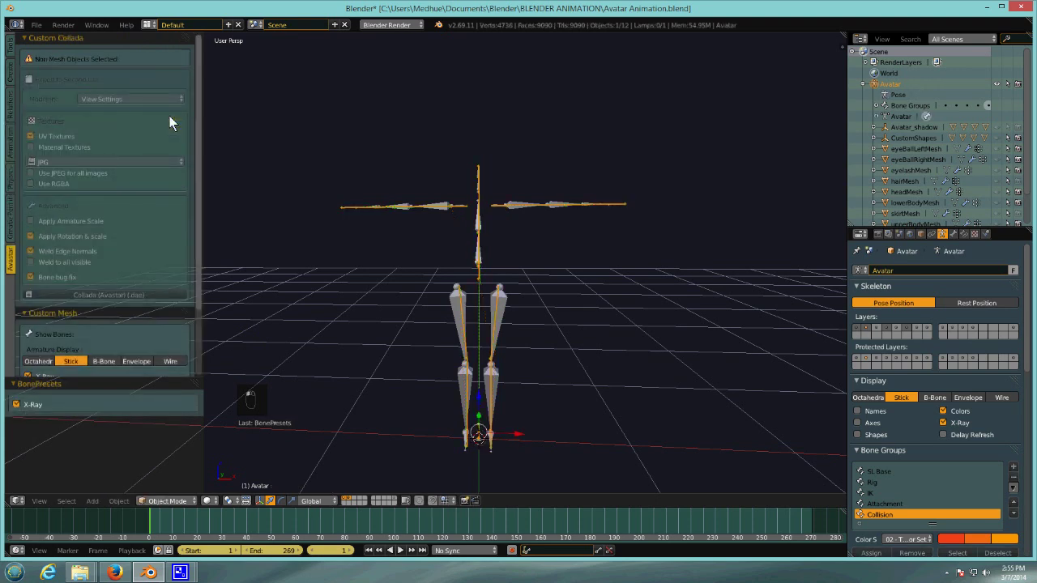
pyautogui.click(171, 509)
pyautogui.click(165, 446)
pyautogui.click(12, 198)
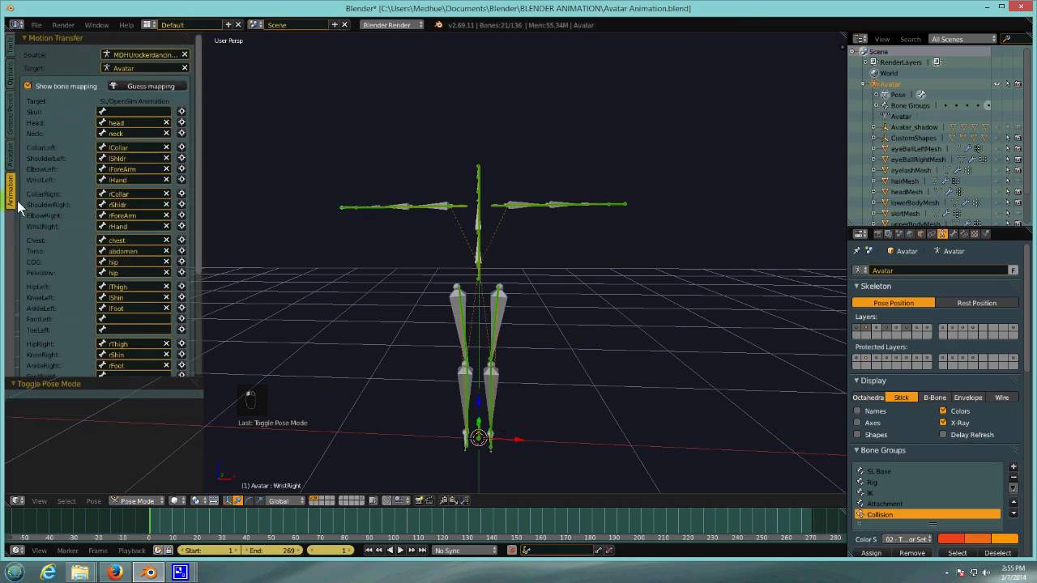
pyautogui.scroll(-5, 77, 230)
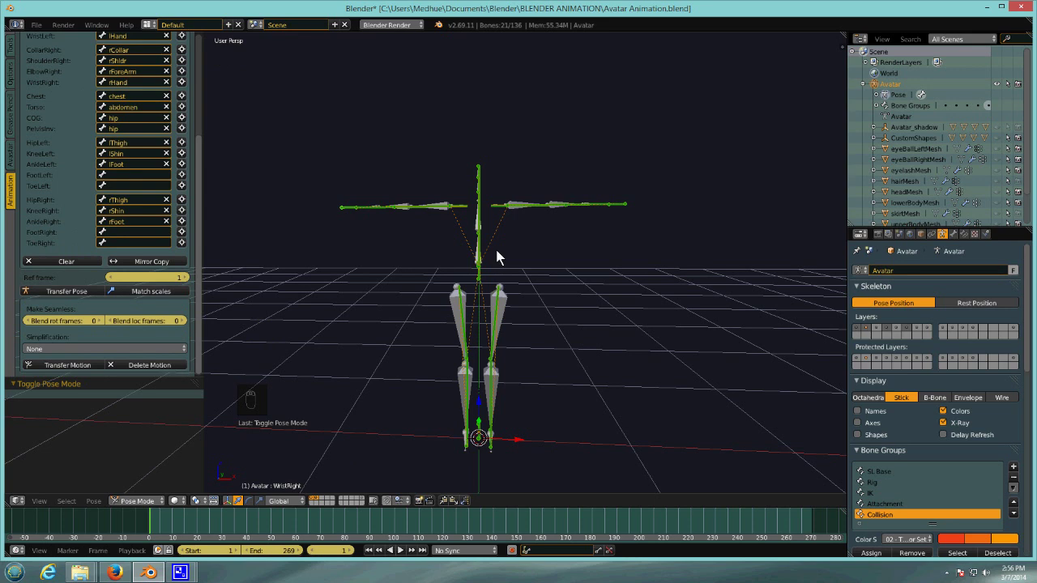
# - Insert a LocRot keyframe on all avatar bones at frame 1 and transfer the MDHUrockerdancingMC5 motion onto the avatar
pyautogui.press('a')
pyautogui.press('a')
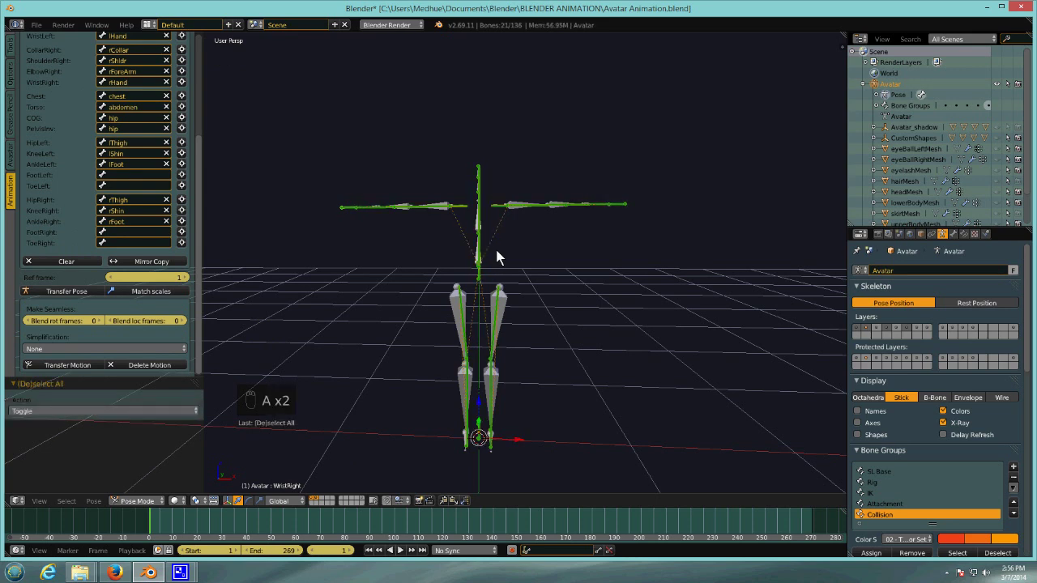
pyautogui.press('i')
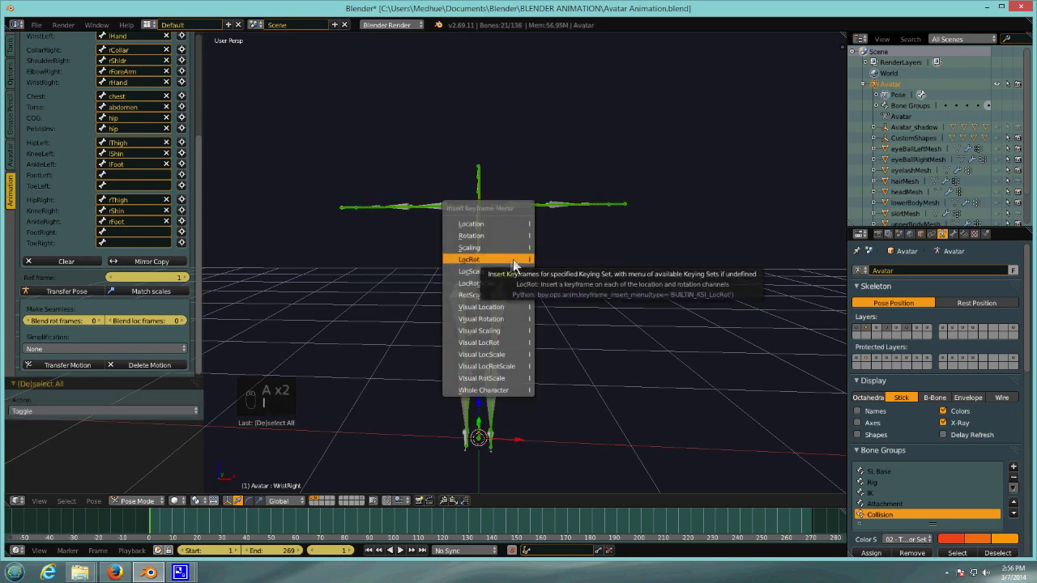
pyautogui.click(508, 261)
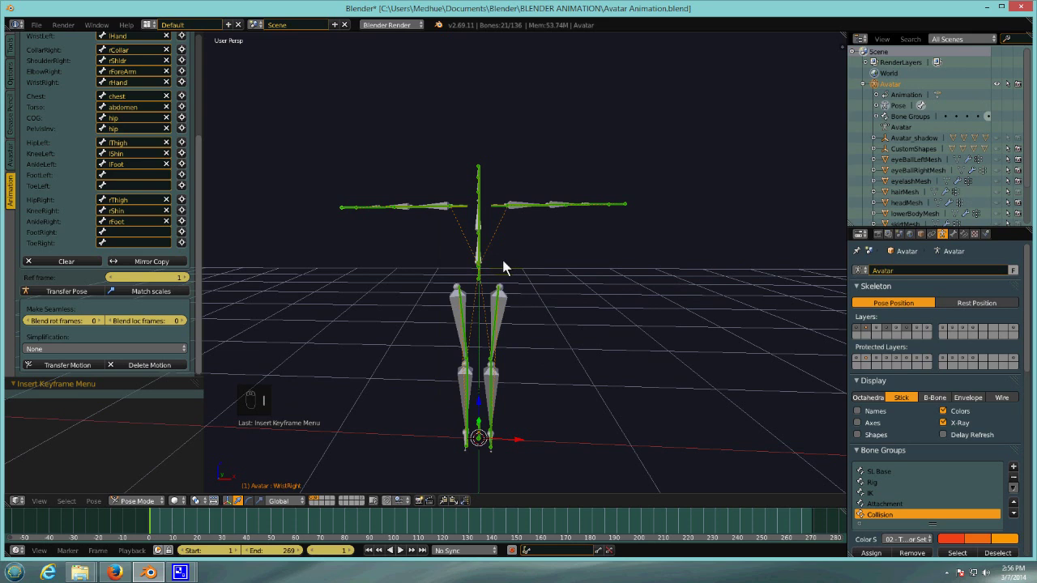
pyautogui.click(60, 364)
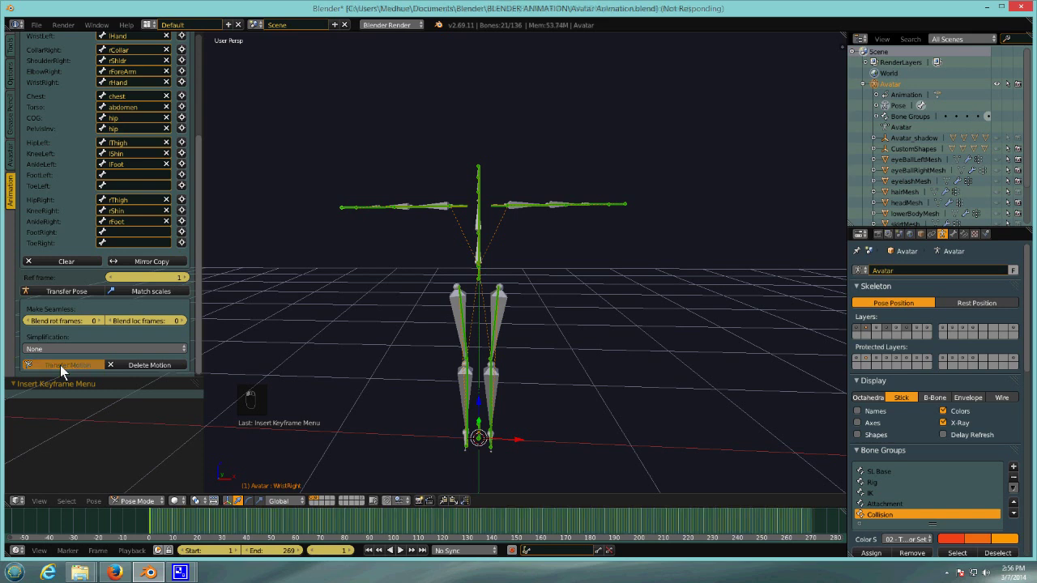
# - Preview the transferred dance by scrubbing and playing the timeline, and examine the scene's Animation Export settings
pyautogui.moveTo(152, 525); pyautogui.dragTo(419, 521)
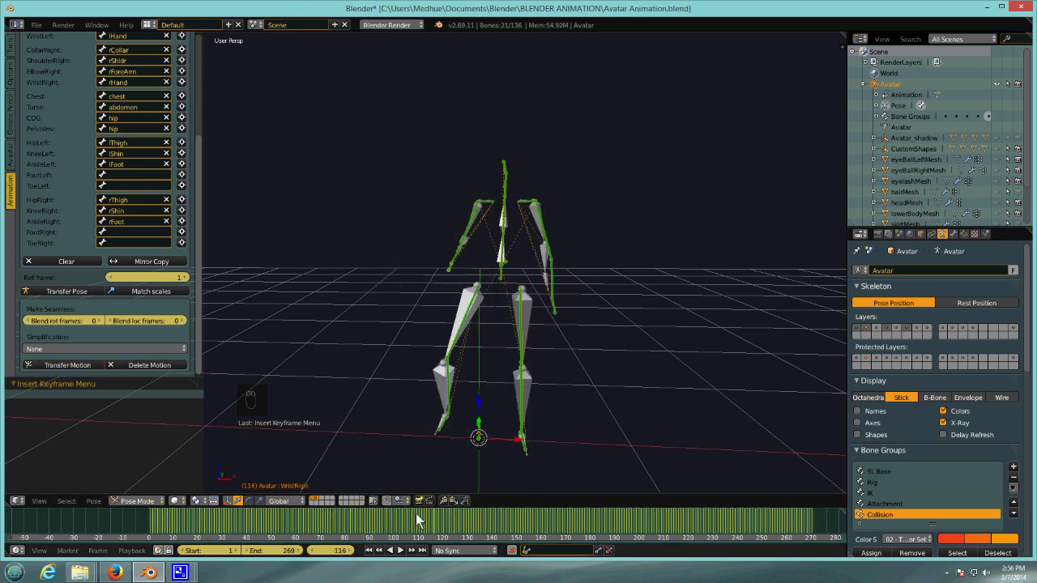
pyautogui.click(399, 550)
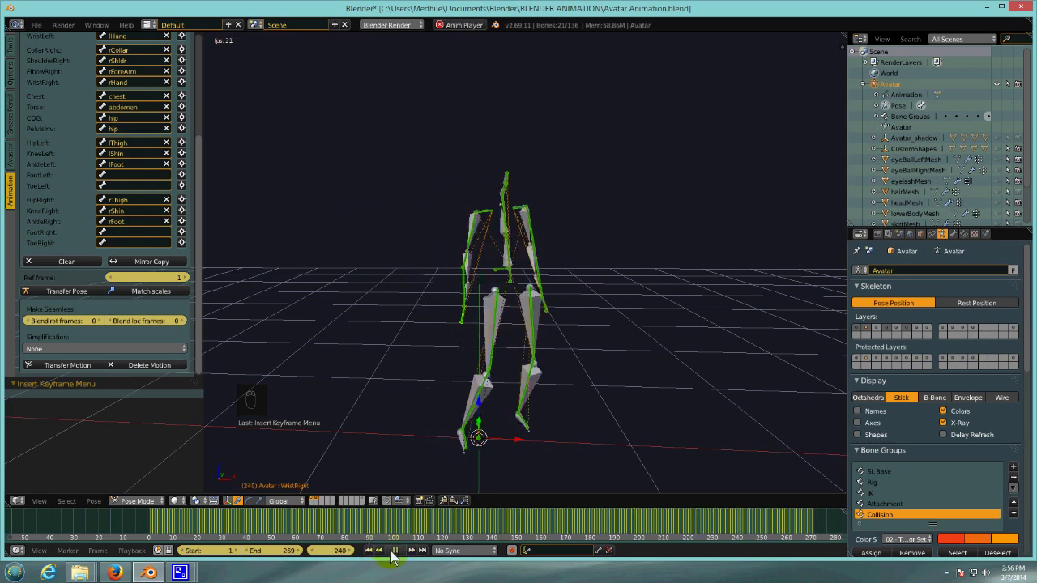
pyautogui.click(395, 550)
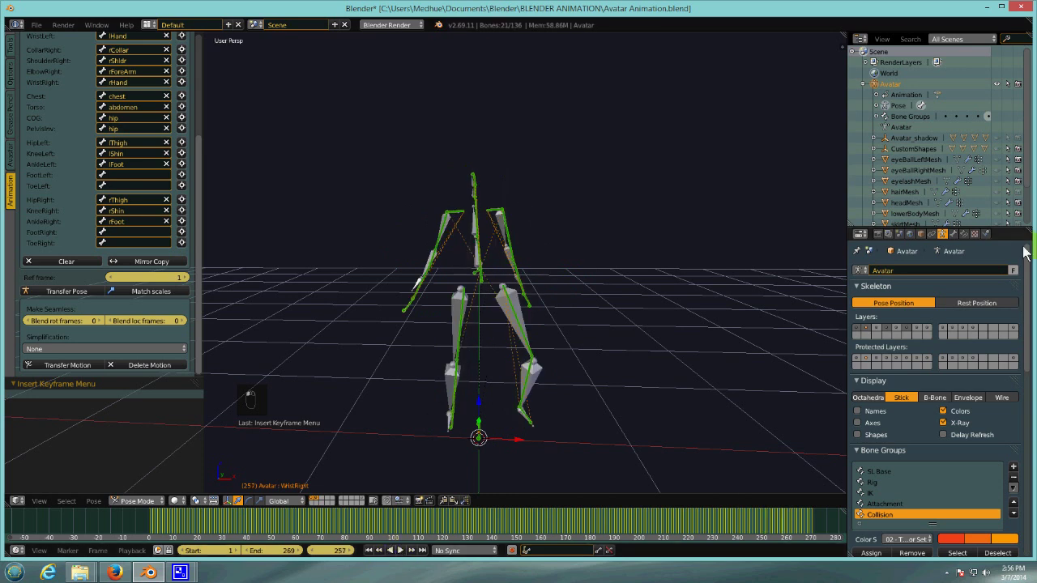
pyautogui.click(879, 234)
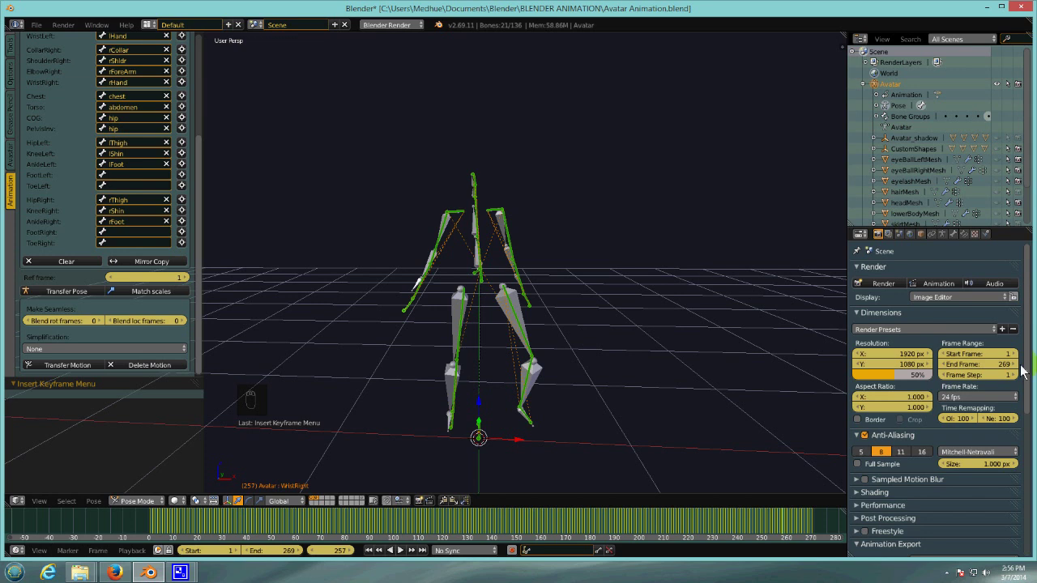
pyautogui.scroll(-8, 964, 420)
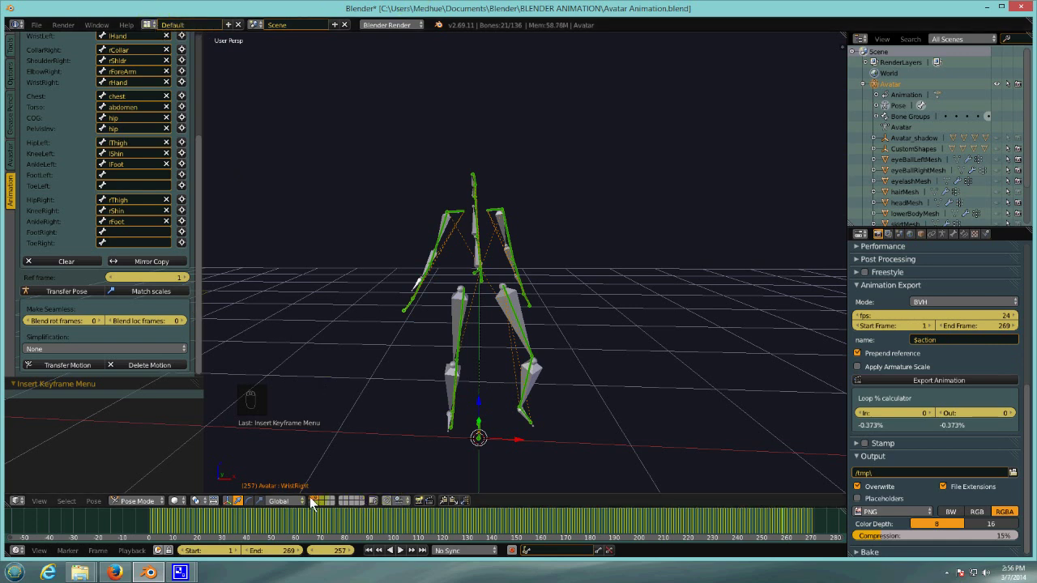
# - Switch to the Animation screen layout and select all avatar bones to display their keyframes at frame 199
pyautogui.rightClick(477, 212)
pyautogui.click(148, 25)
pyautogui.click(166, 47)
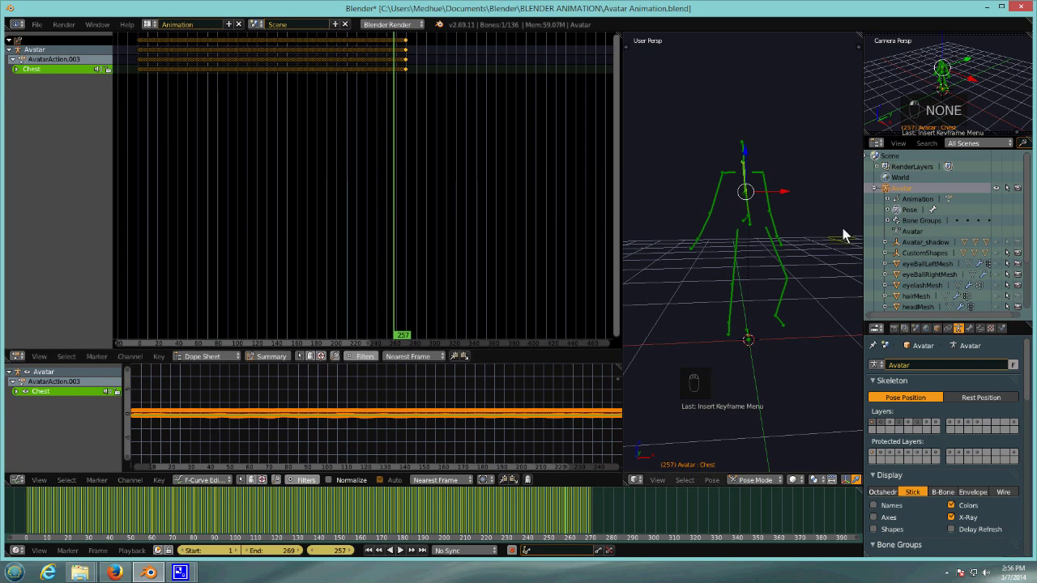
pyautogui.press('a')
pyautogui.press('a')
pyautogui.press('a')
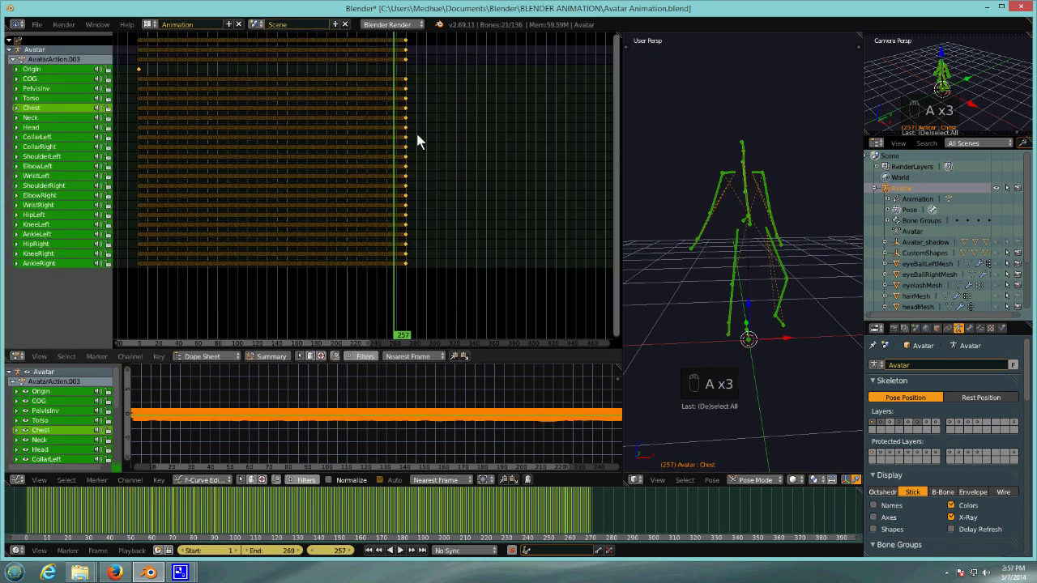
pyautogui.scroll(4, 204, 188)
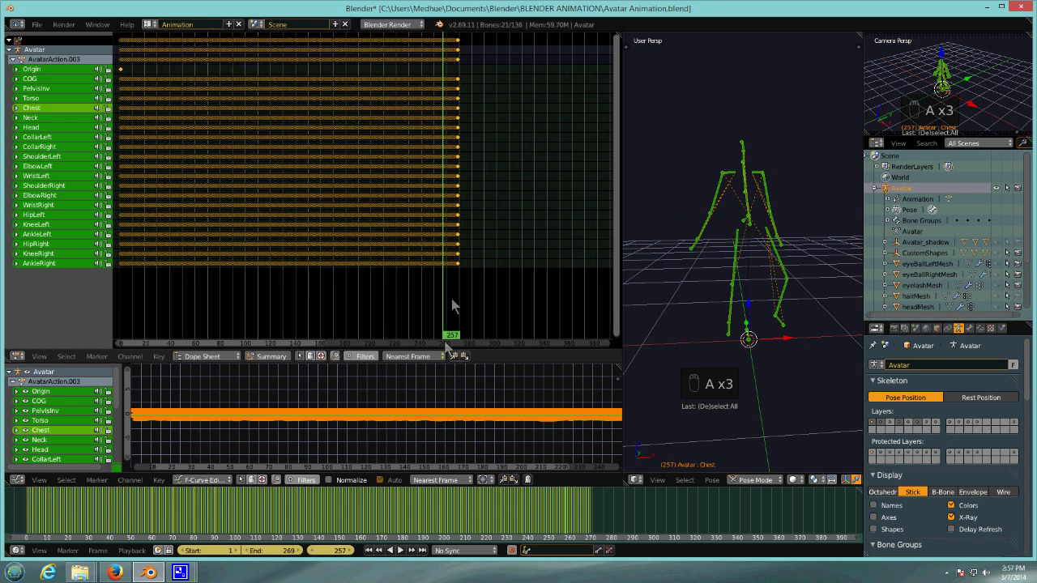
pyautogui.moveTo(359, 294)
pyautogui.mouseDown()
pyautogui.moveTo(159, 278)
pyautogui.moveTo(371, 296)
pyautogui.mouseUp()
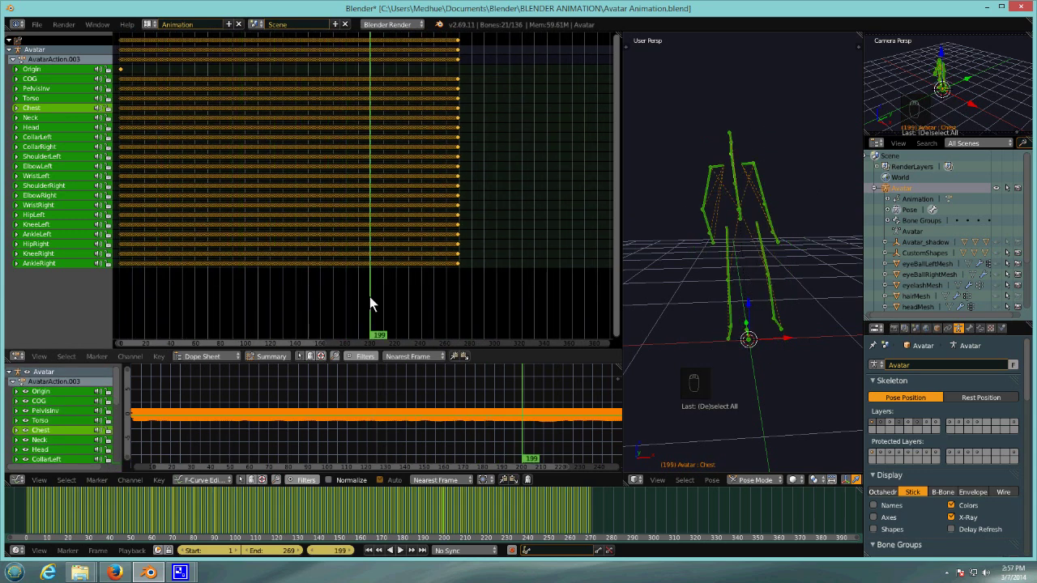
# - Show the avatar's action in the Action Editor, rename it Rocker dance, and give it a fake user
pyautogui.click(211, 357)
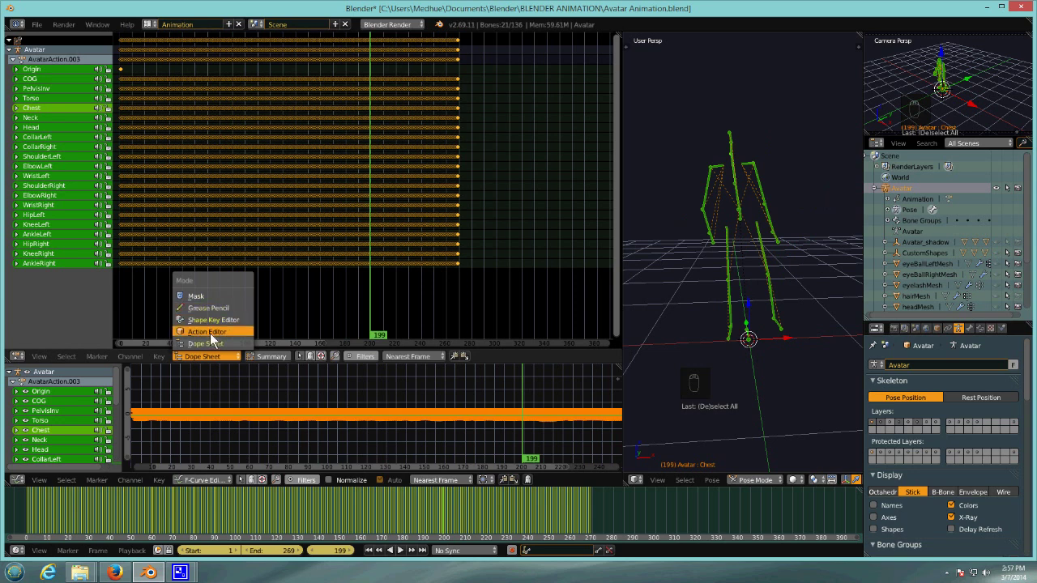
pyautogui.click(213, 331)
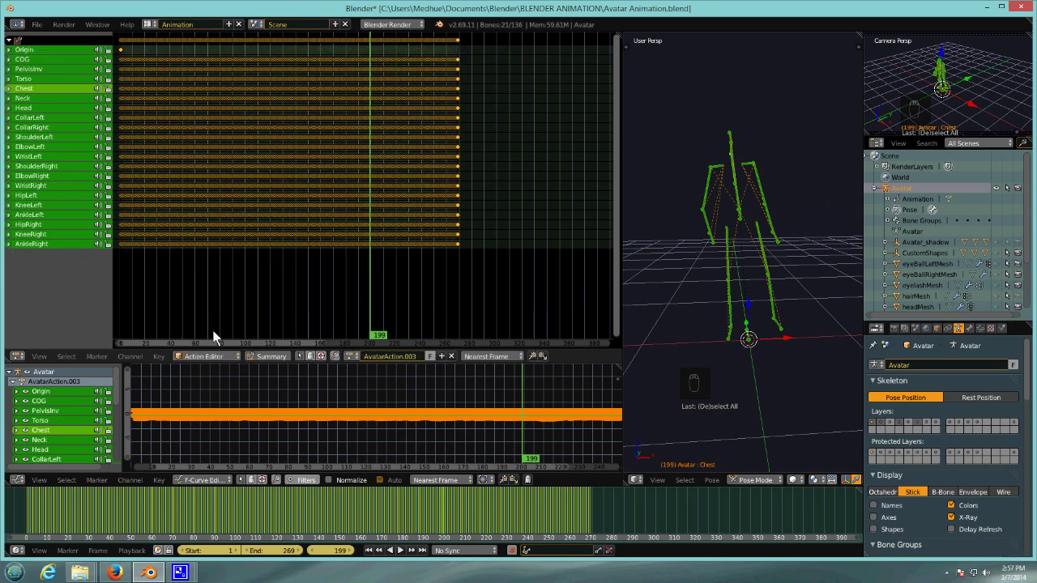
pyautogui.click(429, 357)
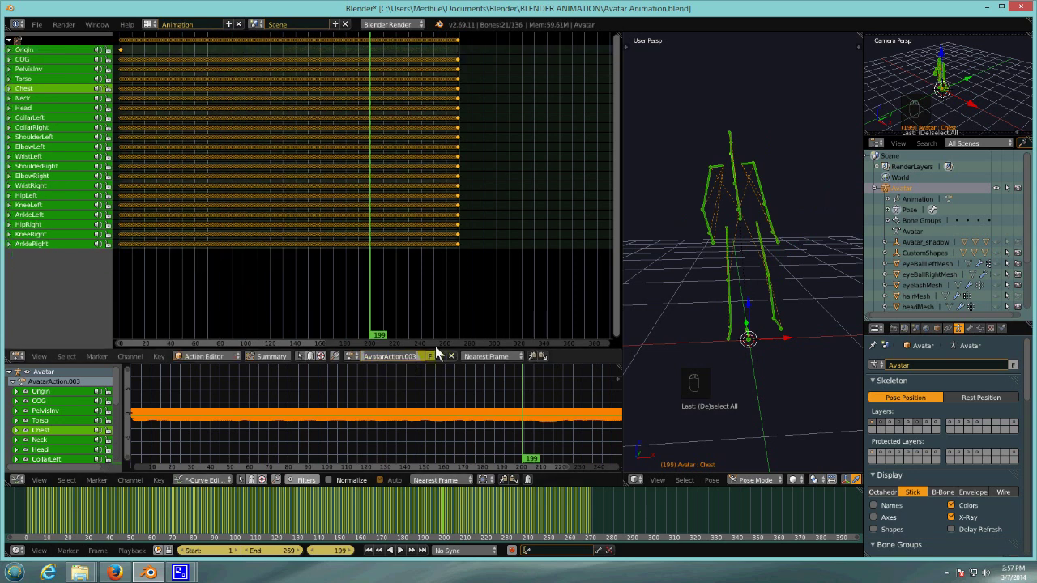
pyautogui.click(389, 356)
pyautogui.write('Rocker dance')
pyautogui.press('Return')
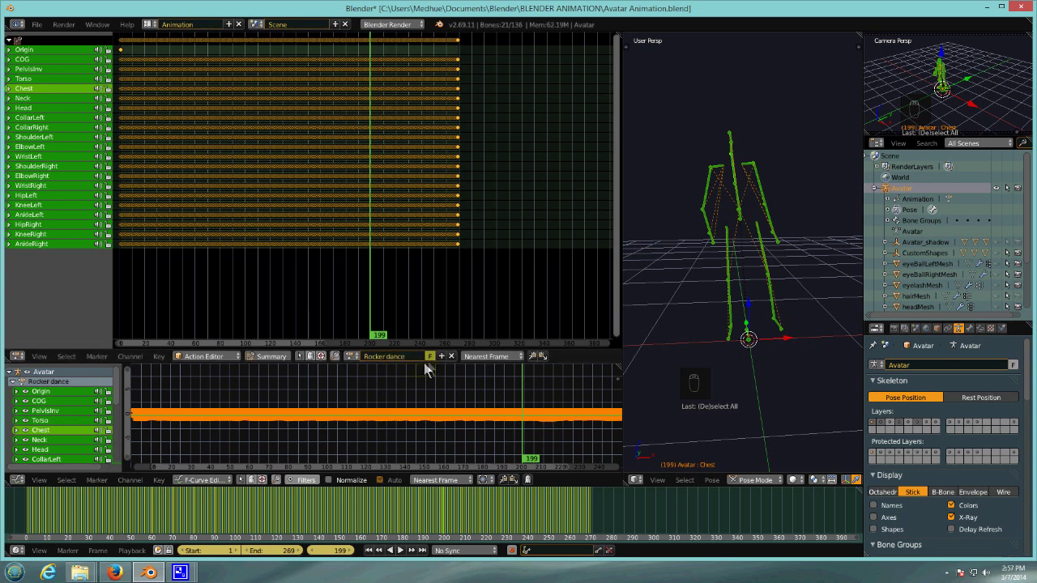
pyautogui.click(430, 358)
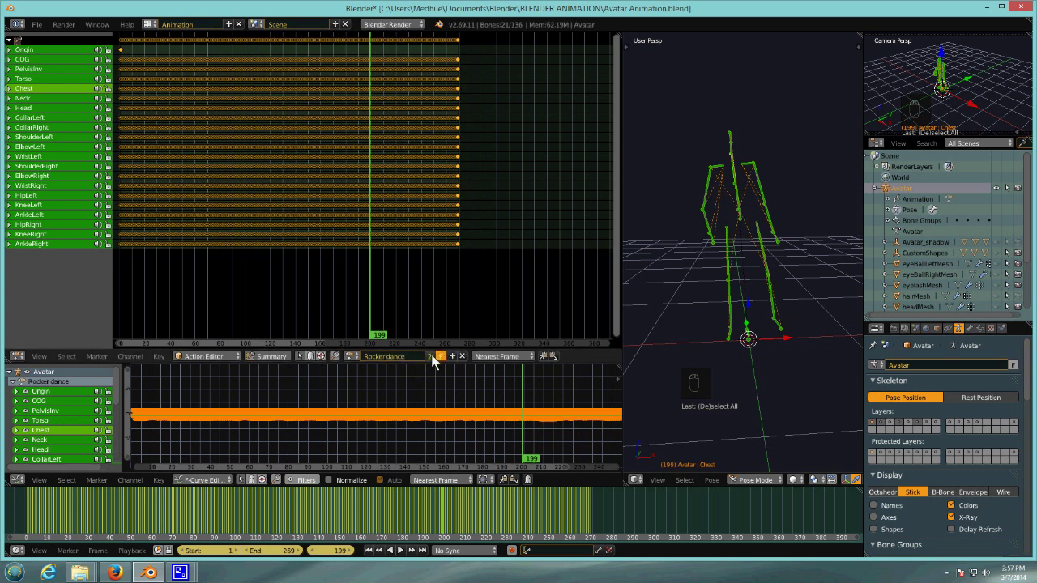
# - Switch the avatar's active action to AvatarAction and return to the Default screen layout
pyautogui.click(350, 357)
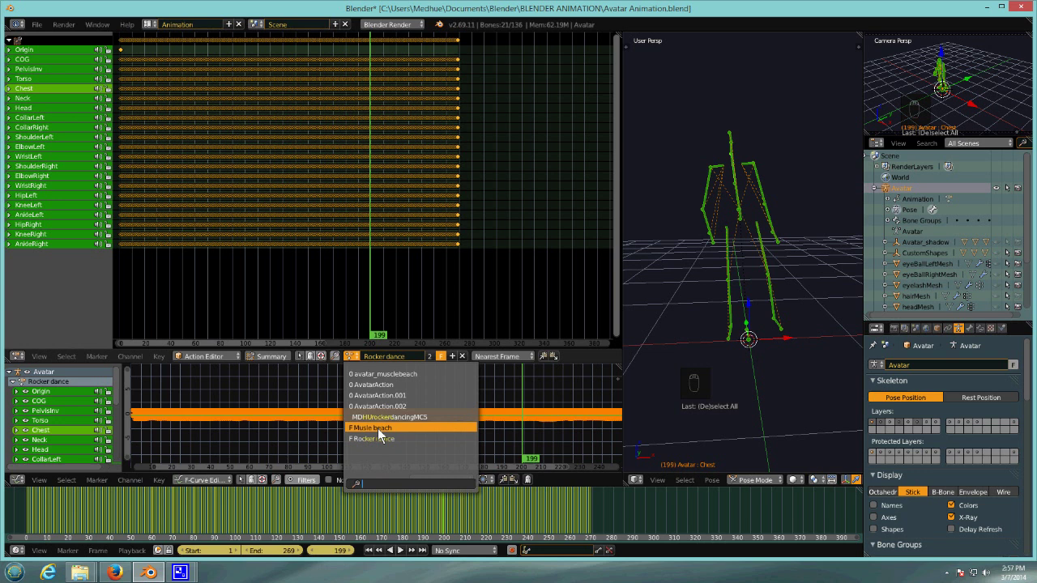
pyautogui.click(383, 385)
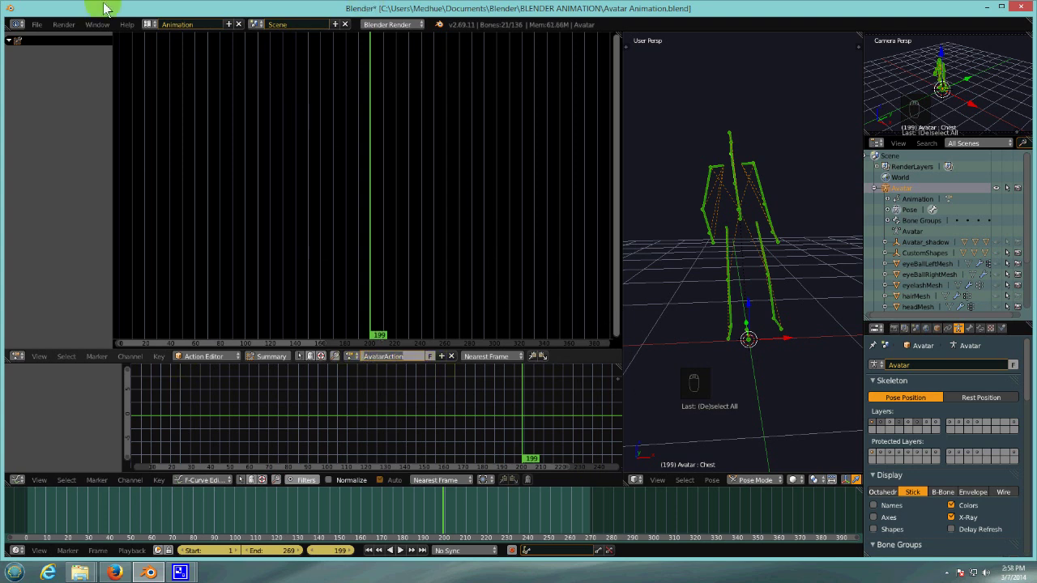
pyautogui.click(151, 23)
pyautogui.click(158, 63)
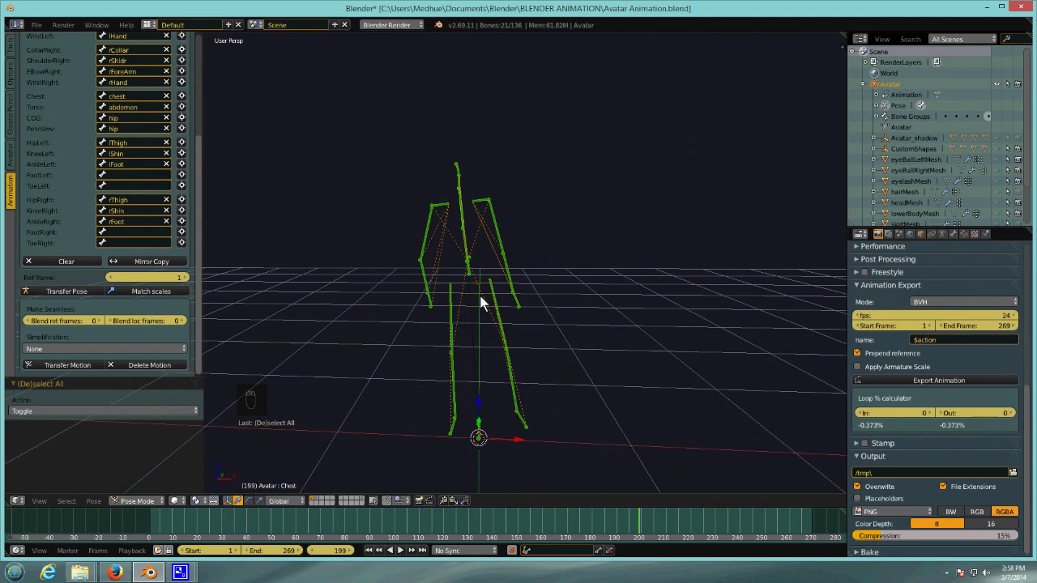
# - Save the current Avatar Animation file and start a new scene from the start-up file
pyautogui.click(37, 24)
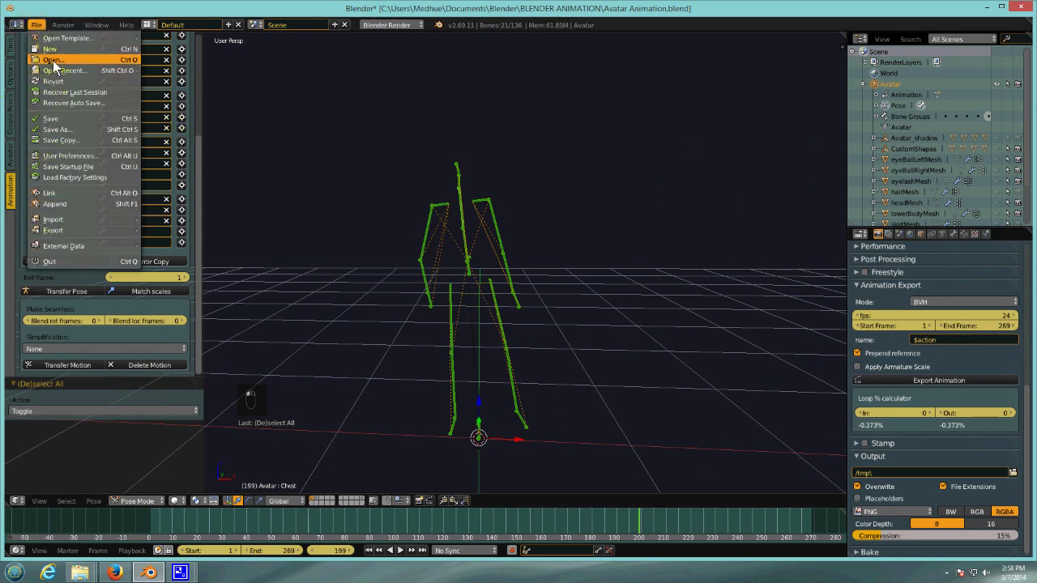
pyautogui.click(67, 120)
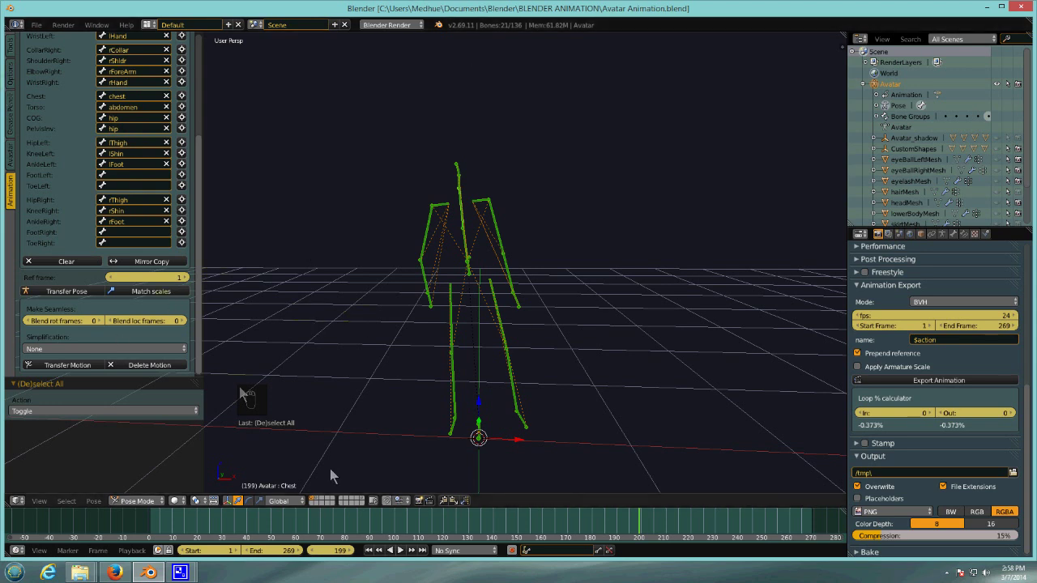
pyautogui.click(39, 24)
pyautogui.click(50, 49)
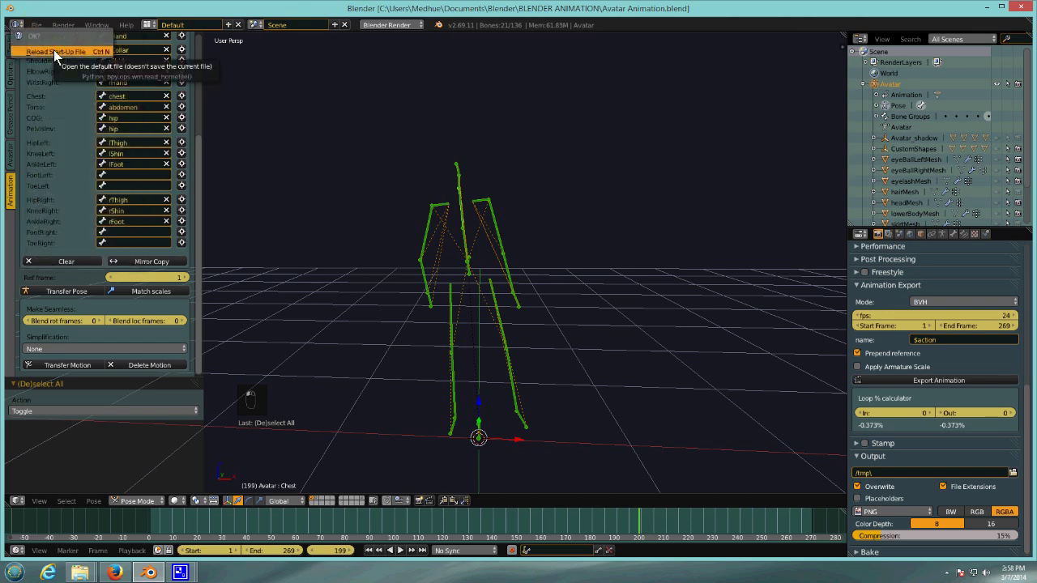
pyautogui.click(53, 49)
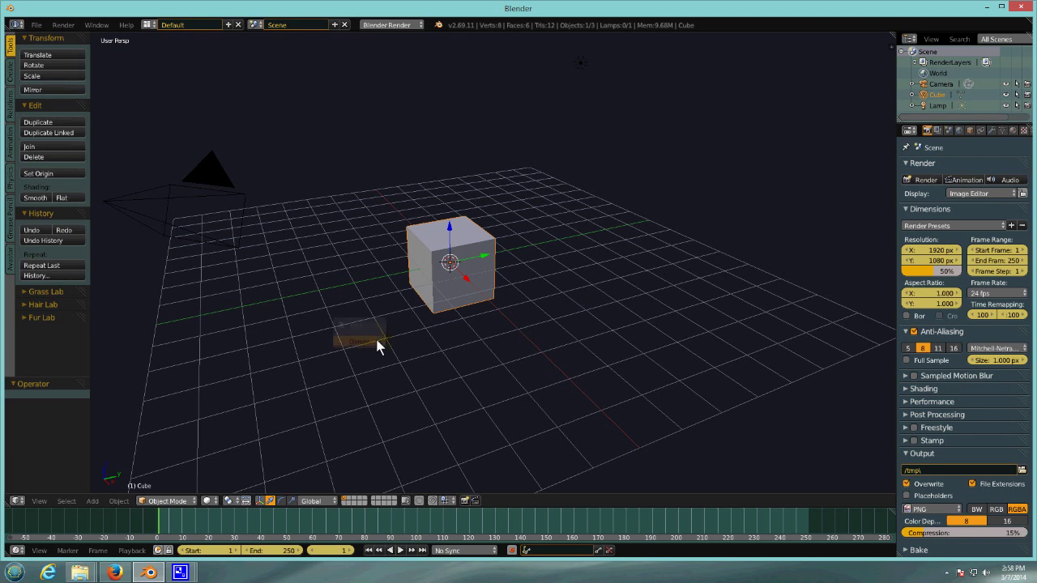
# - Delete the default cube, add an Avastar avatar, and frame it in the 3D view
pyautogui.press('x')
pyautogui.click(92, 502)
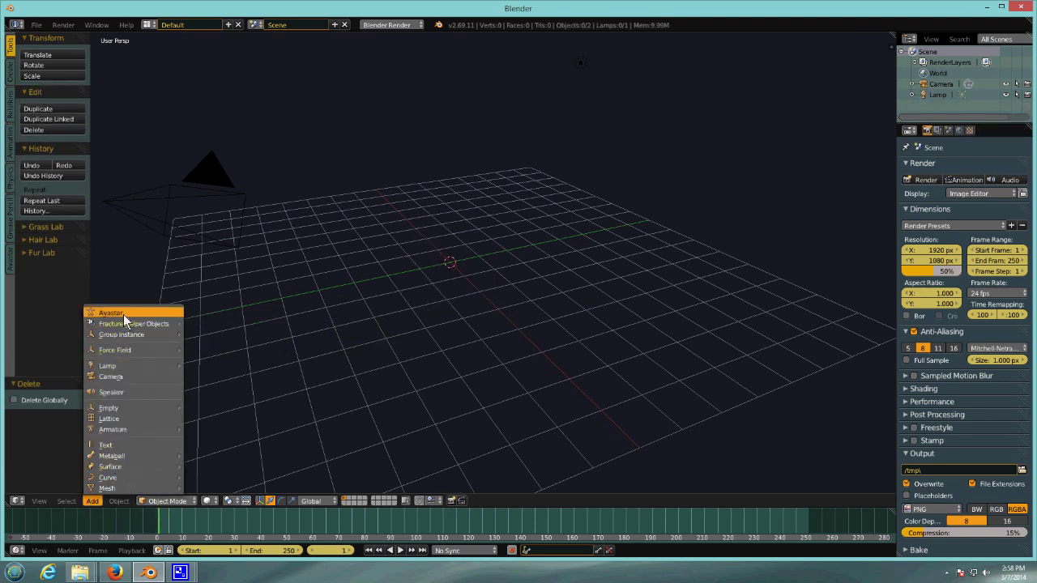
pyautogui.click(124, 314)
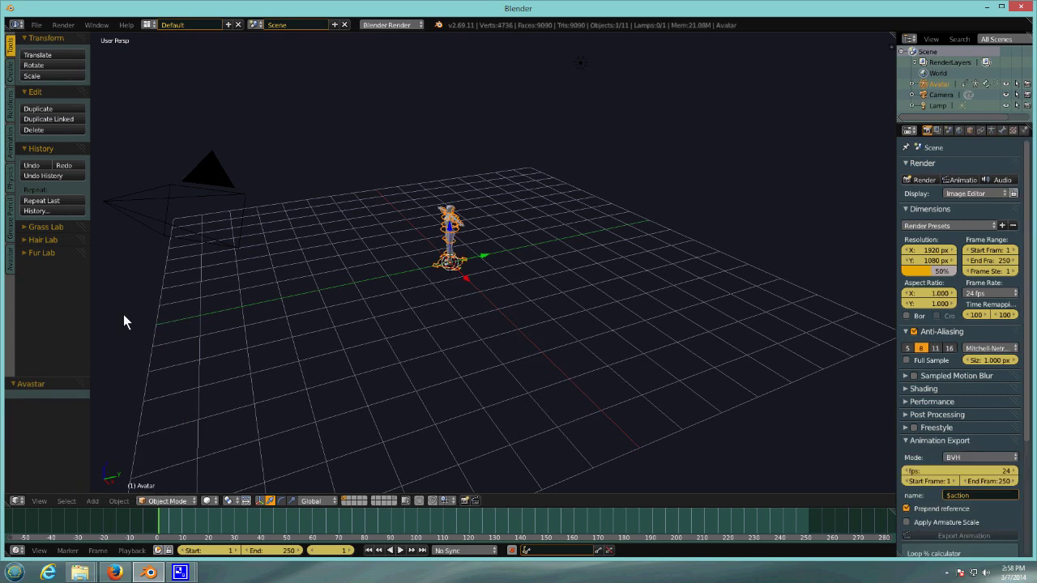
pyautogui.press('KP_Decimal')
pyautogui.moveTo(310, 319); pyautogui.dragTo(333, 230, button='middle')
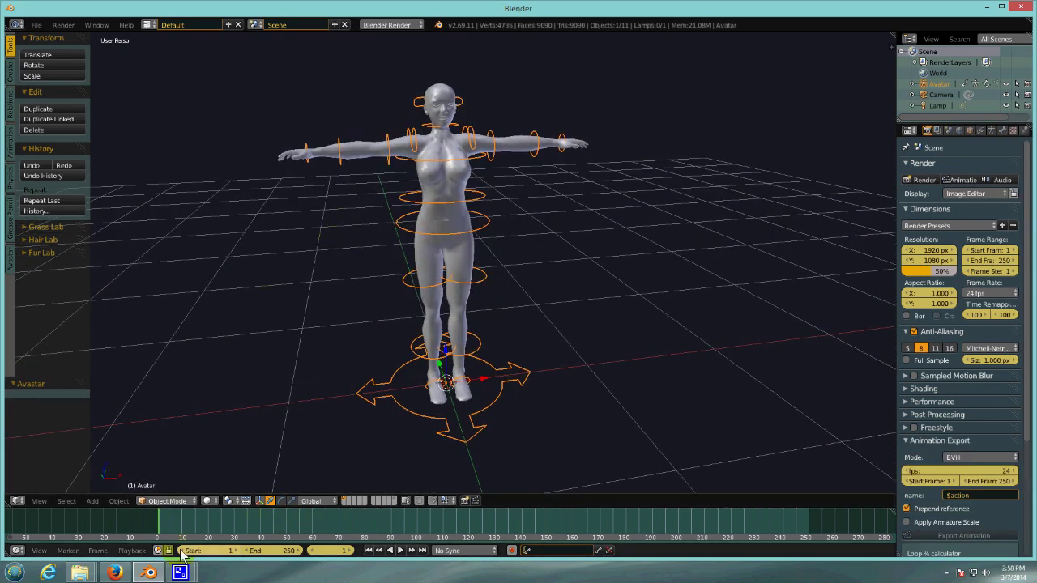
# - Put the new avatar into Pose Mode and switch to the Animation screen layout
pyautogui.click(170, 501)
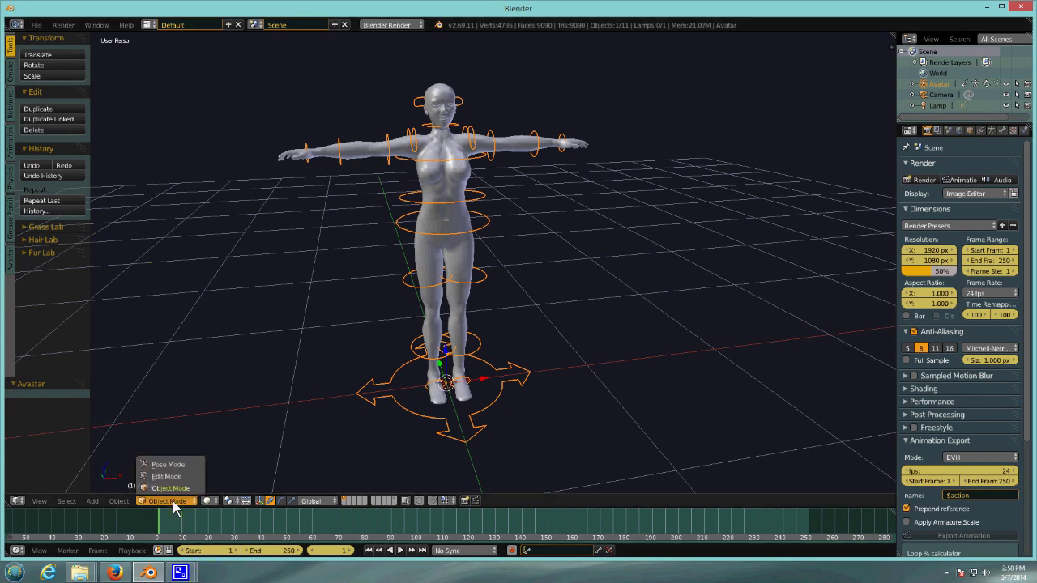
pyautogui.click(170, 465)
pyautogui.click(149, 25)
pyautogui.click(158, 55)
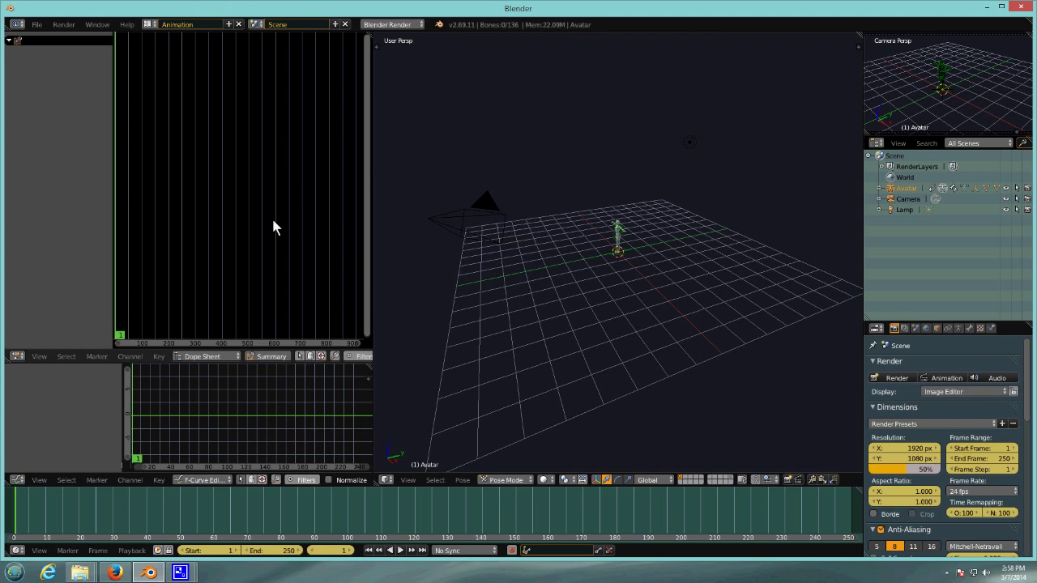
# - Append the Rocker dance action from Avatar Animation.blend in the BLENDER ANIMATION folder
pyautogui.click(36, 24)
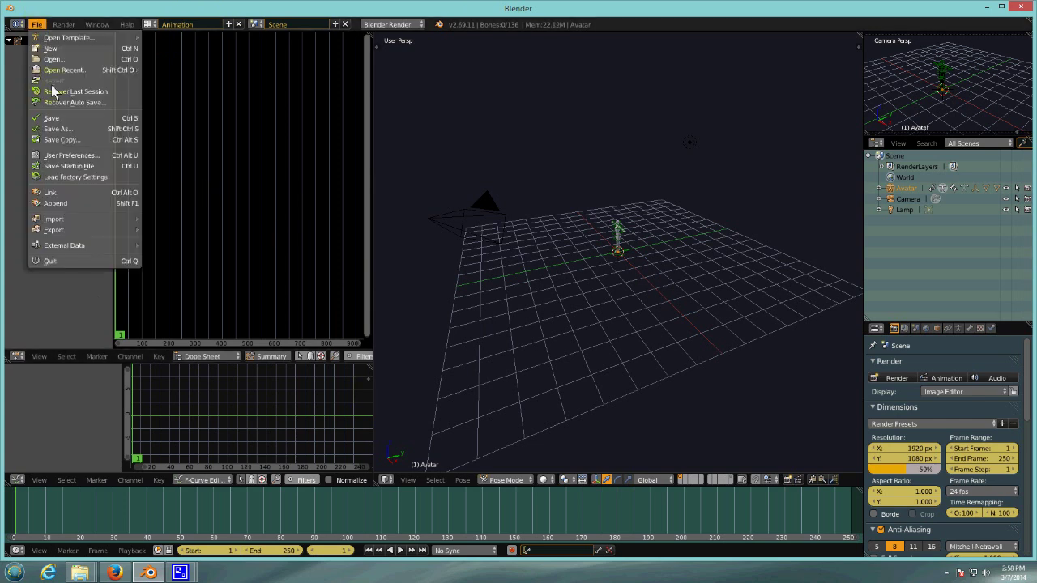
pyautogui.click(61, 205)
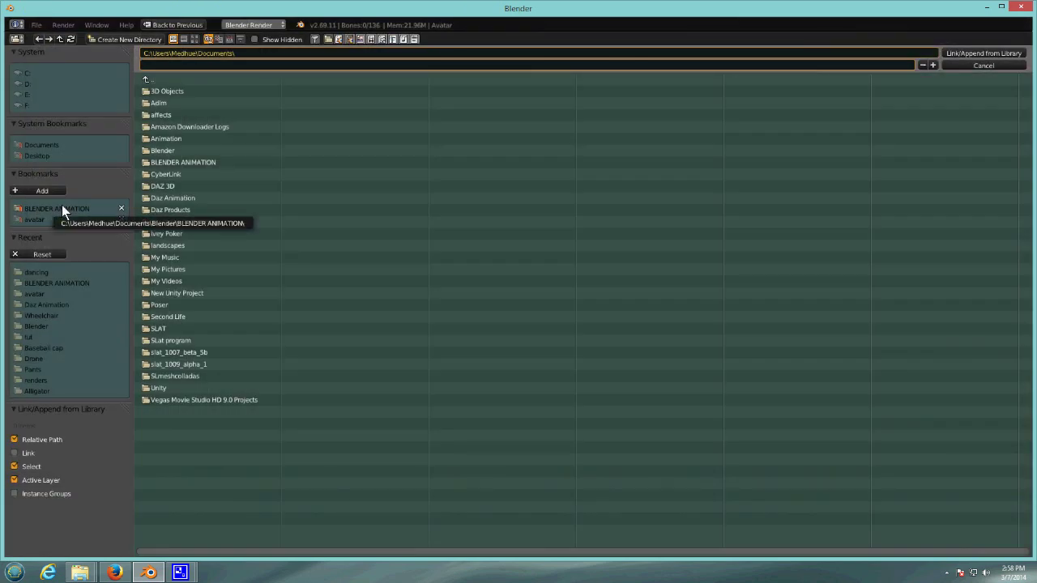
pyautogui.click(61, 208)
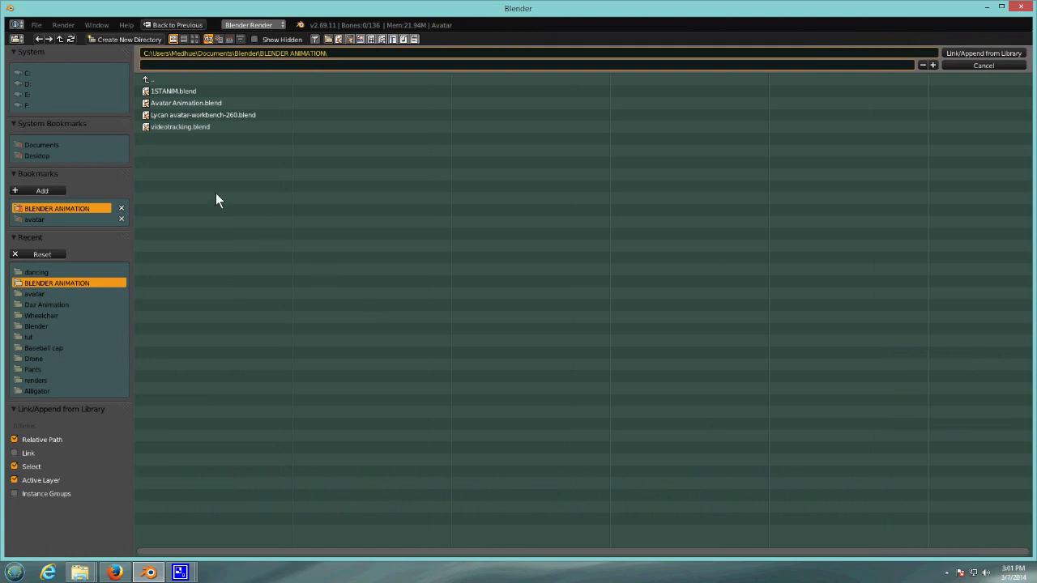
pyautogui.click(184, 102)
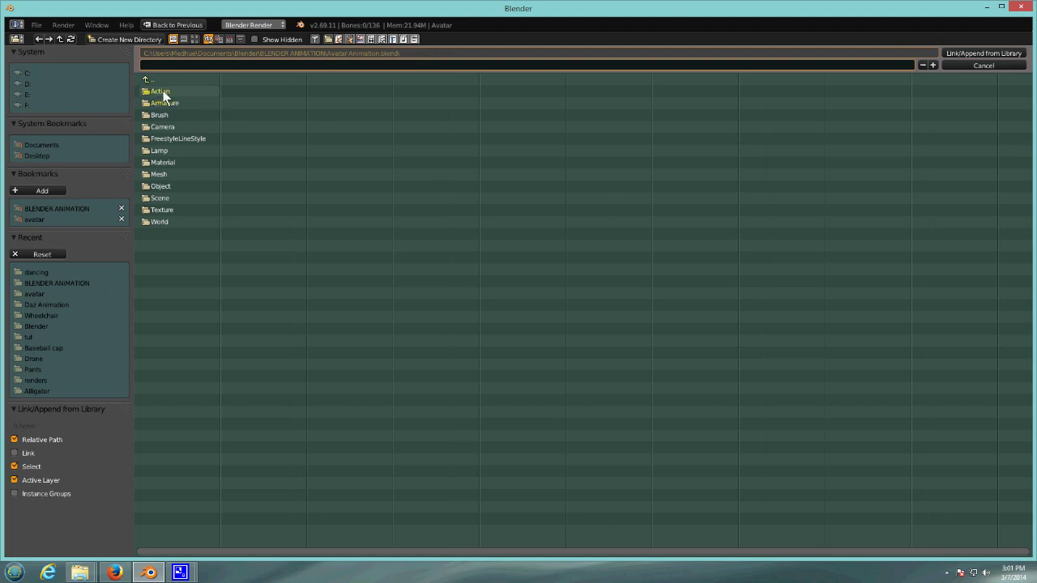
pyautogui.click(163, 91)
pyautogui.click(183, 128)
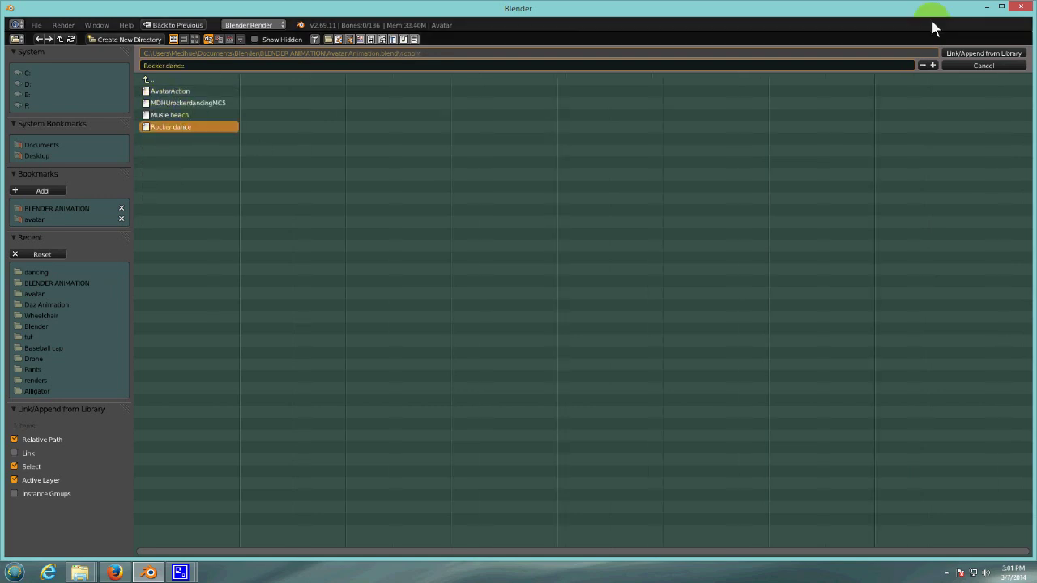
pyautogui.click(983, 53)
# - Append the Musle beach action from the same Avatar Animation.blend file
pyautogui.click(37, 25)
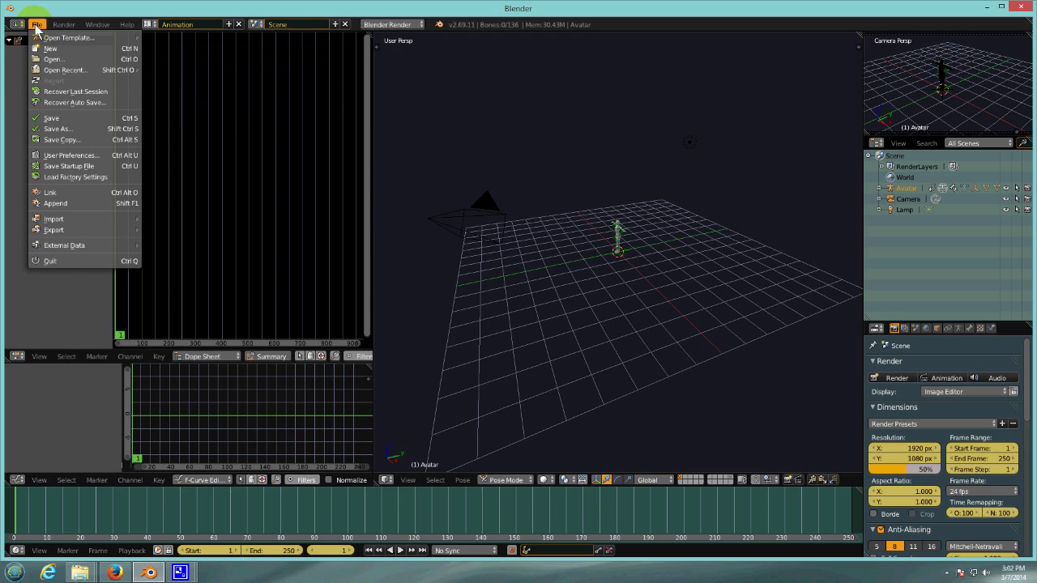
pyautogui.click(64, 202)
pyautogui.click(212, 115)
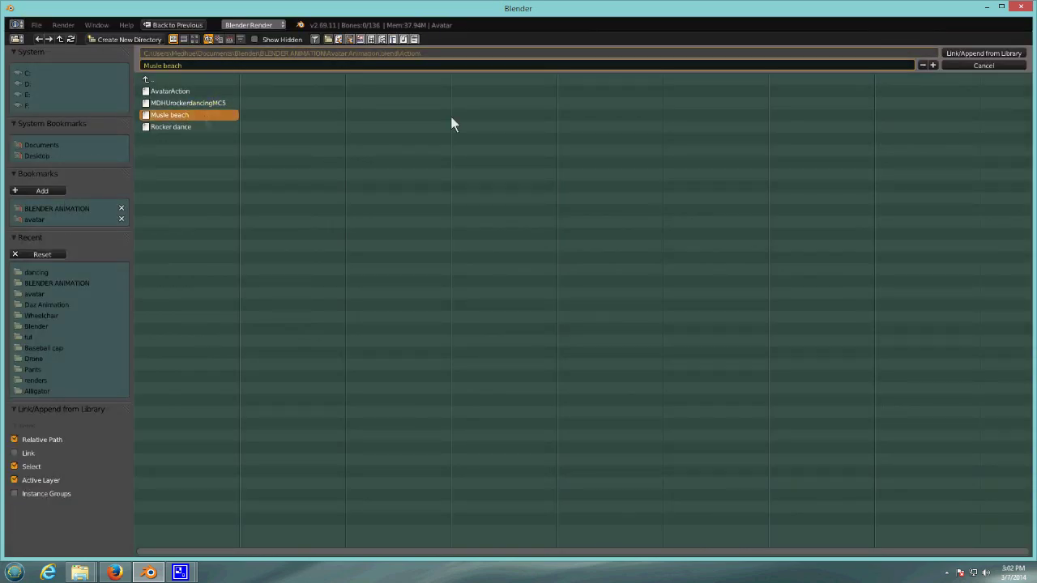
pyautogui.click(972, 53)
# - Using the Action Editor mode, assign the Rocker dance action to the avatar and scrub the timeline to frame 34
pyautogui.click(203, 356)
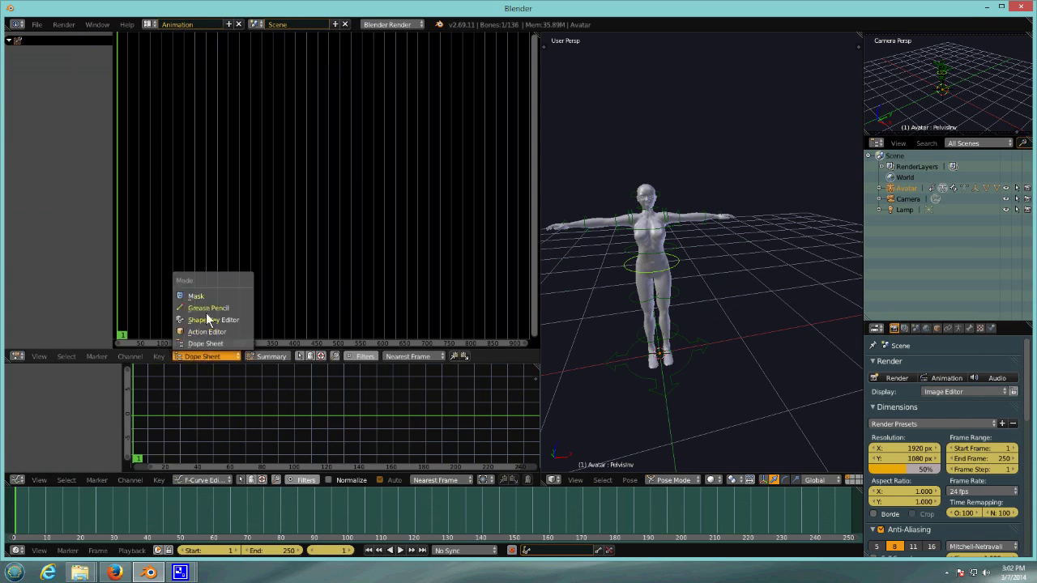
pyautogui.click(209, 332)
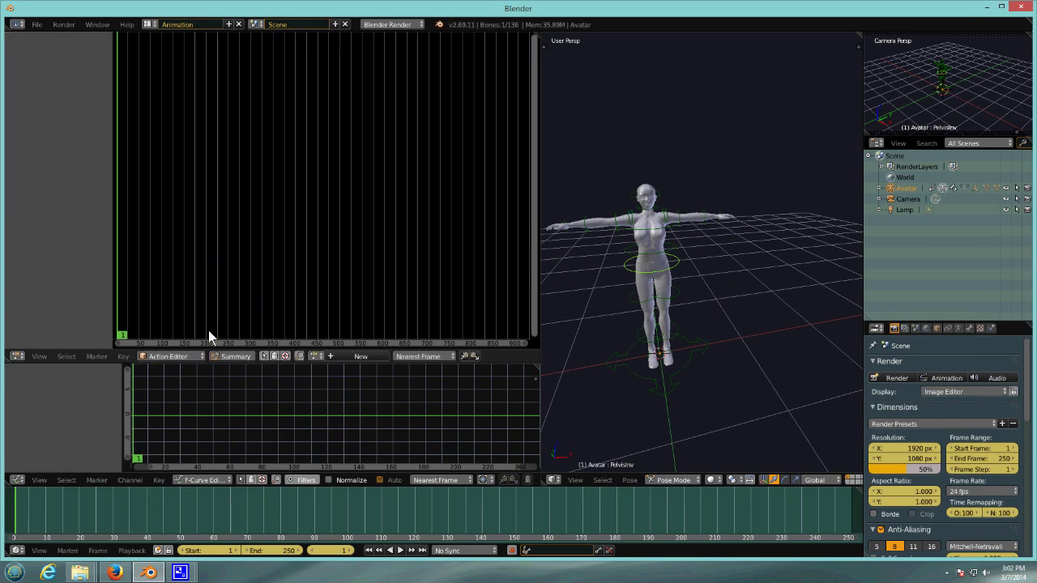
pyautogui.click(316, 357)
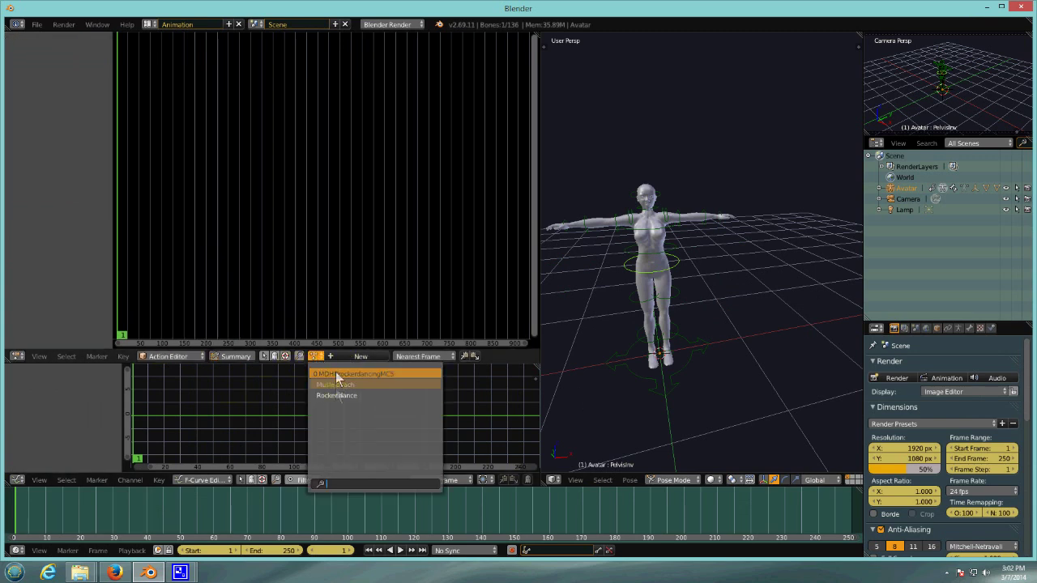
pyautogui.click(336, 395)
pyautogui.click(350, 357)
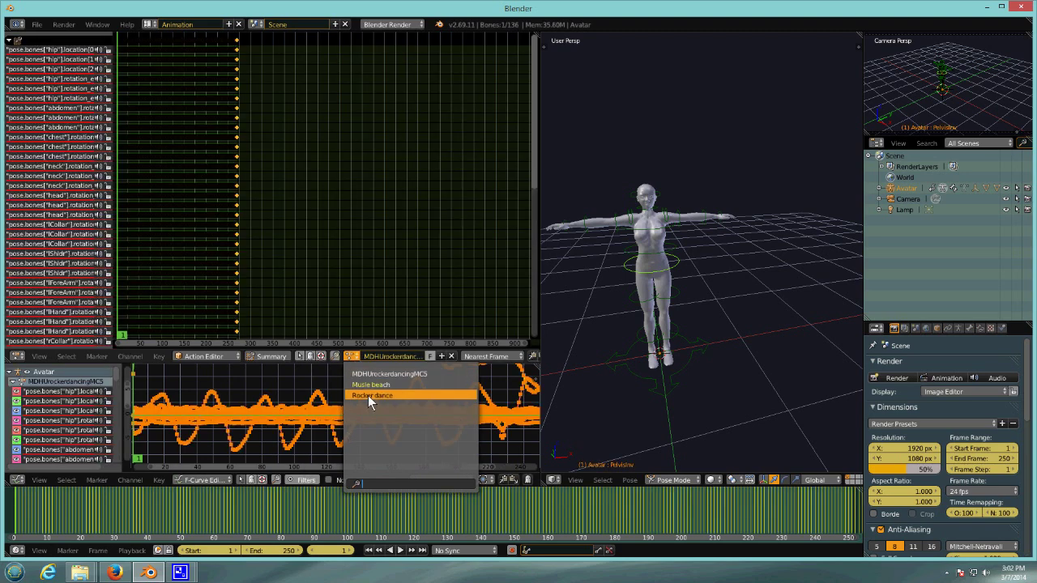
pyautogui.click(368, 395)
pyautogui.moveTo(16, 512); pyautogui.dragTo(127, 486)
# - Change the avatar's active action to Musle beach and scrub the timeline to frame 27
pyautogui.click(351, 358)
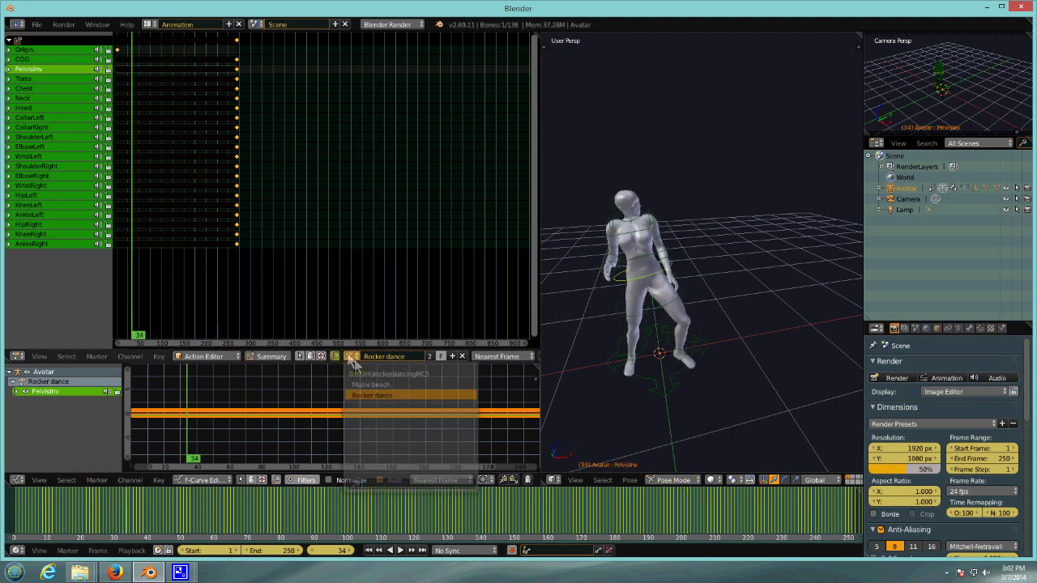
pyautogui.click(369, 385)
pyautogui.moveTo(127, 506); pyautogui.dragTo(103, 495)
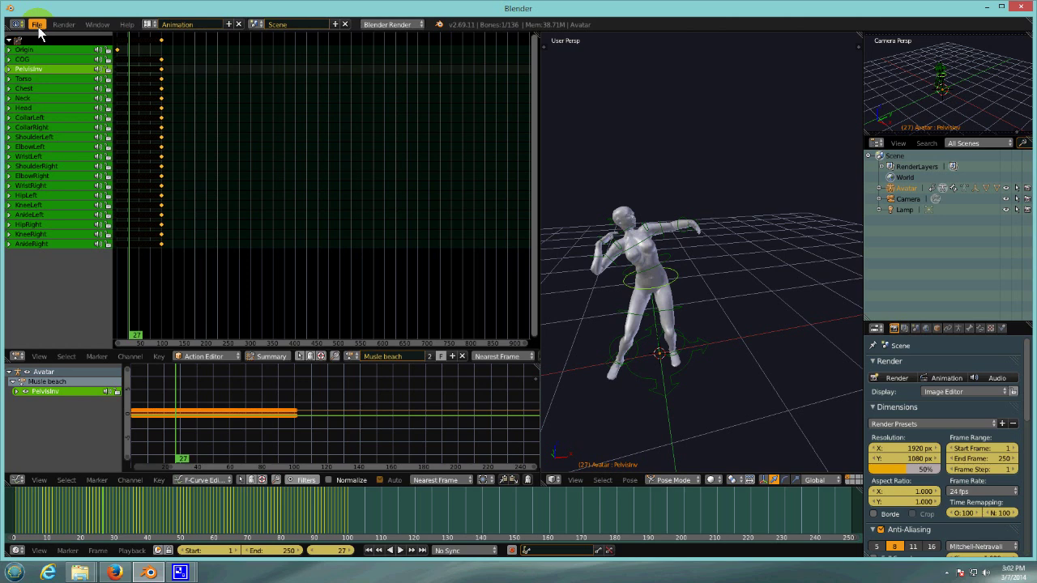